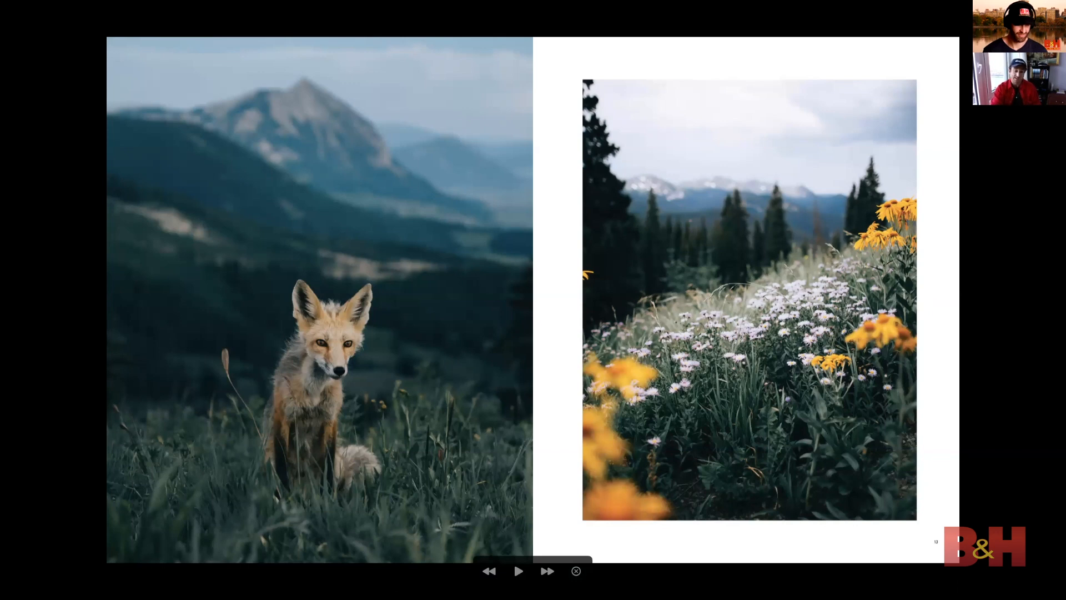
Switch to the browser, view the opening photos of the Pacific Northwest gallery, and return to the full-screen book spread
key(ctrl+Left)
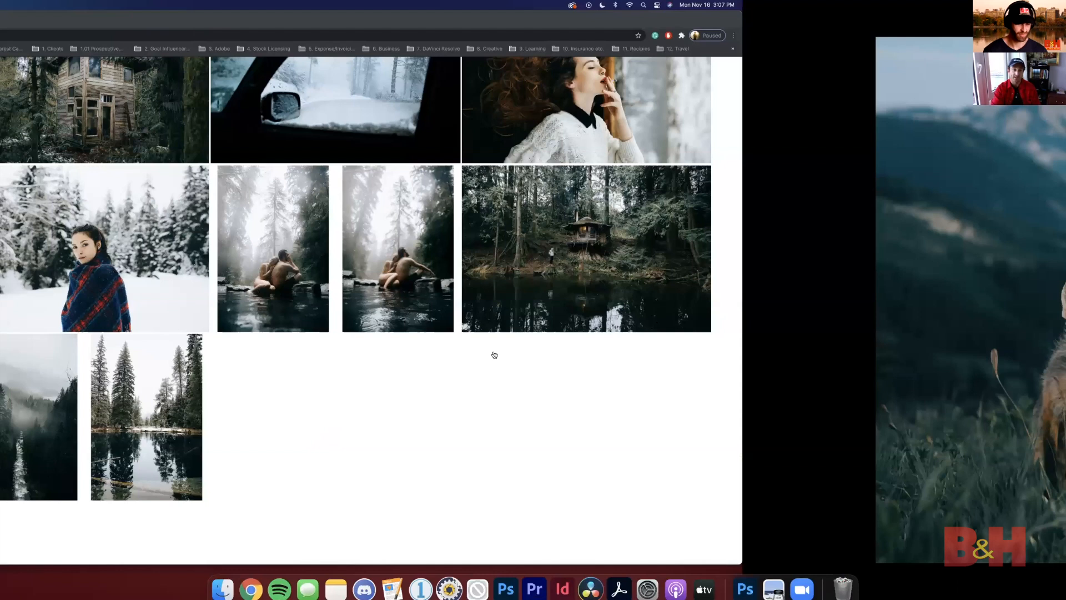
scroll(592, 348, up, 4)
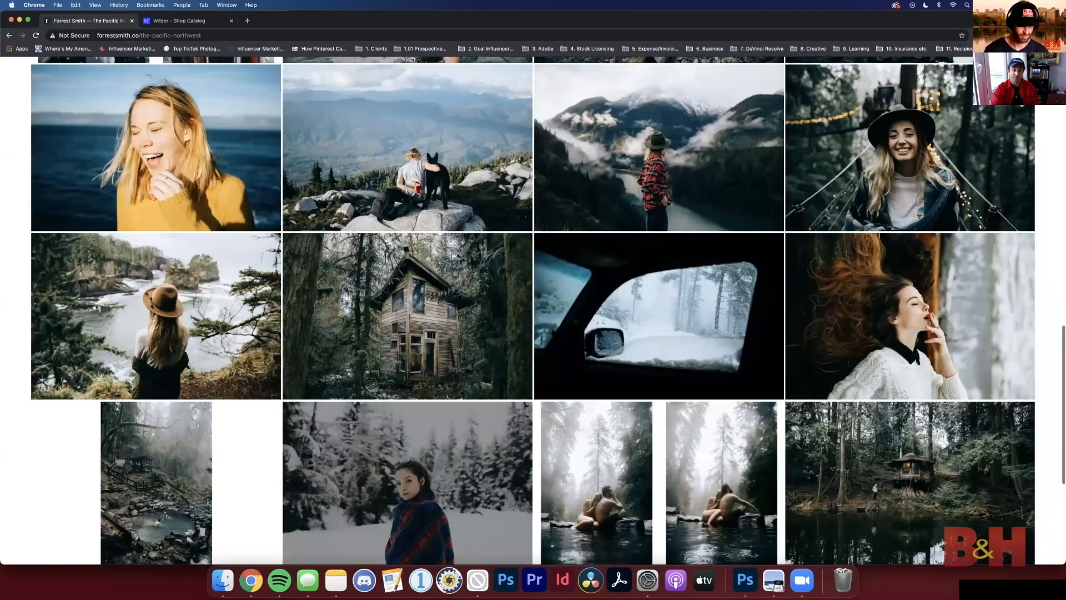
scroll(554, 335, up, 4)
click(287, 300)
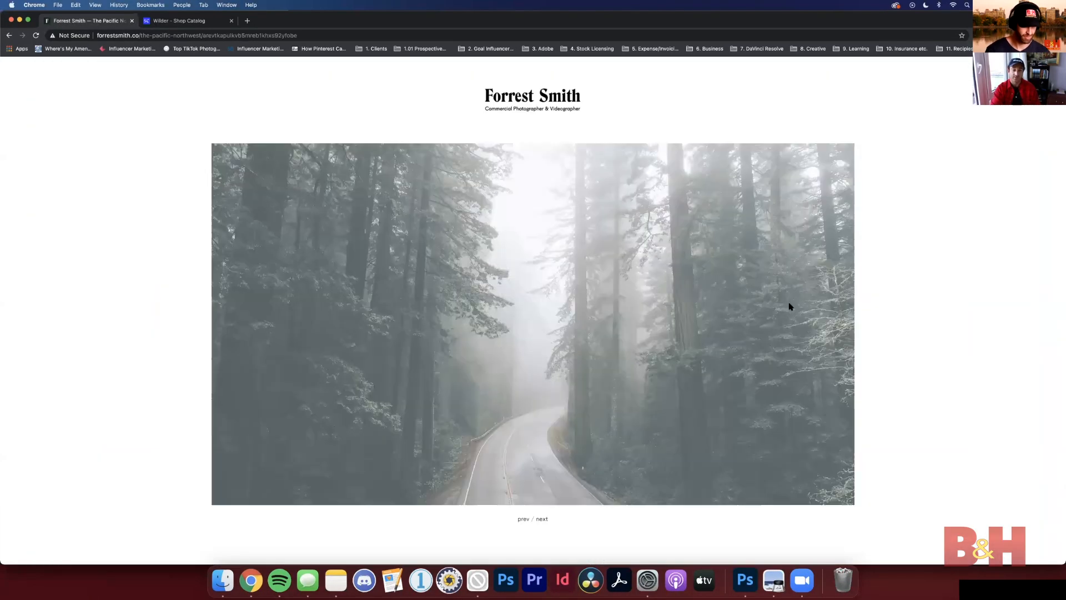
click(540, 519)
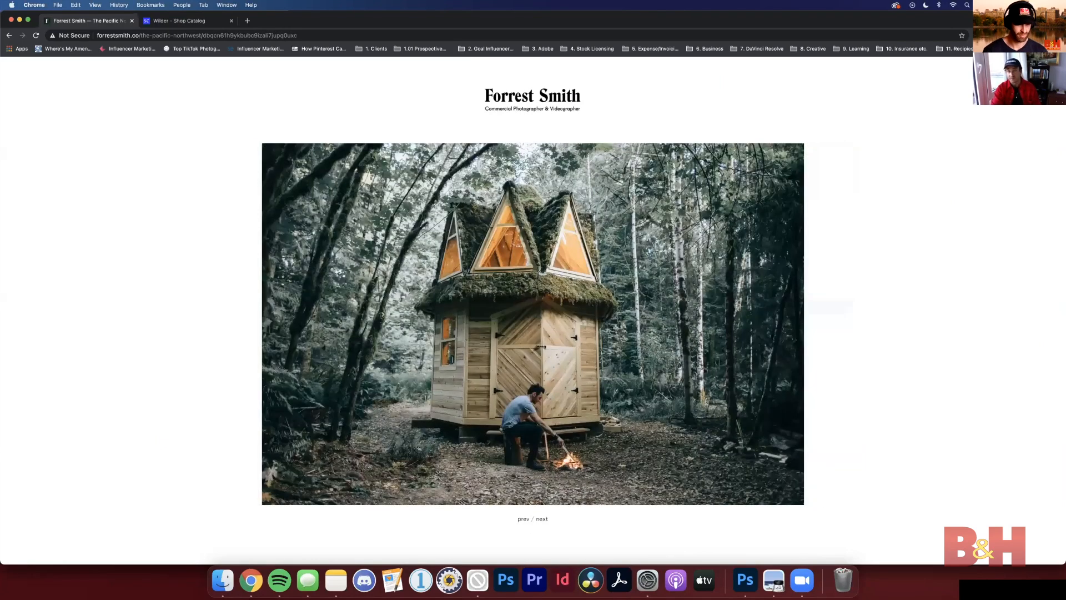
click(842, 115)
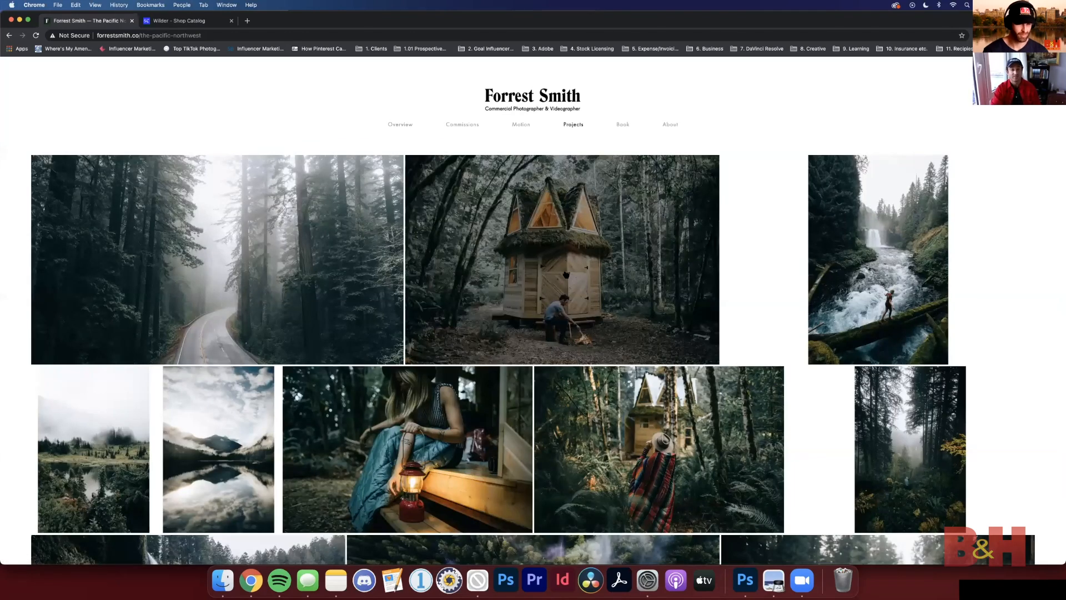
key(ctrl+Right)
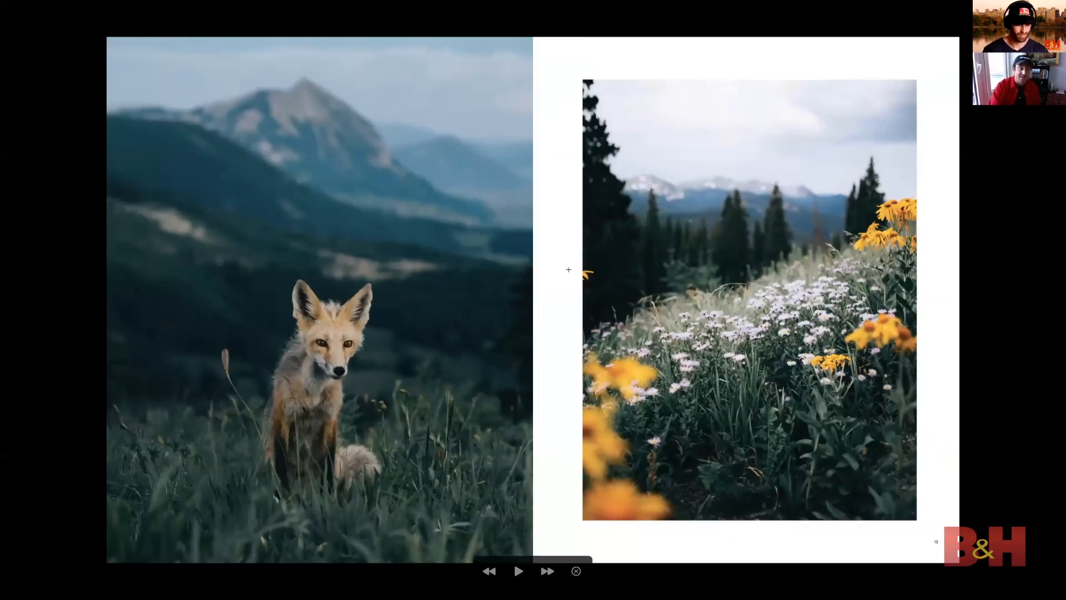
Switch to Lightroom Classic and examine the edited canyon photo's rock spires, foreground slopes and far cliffs up close
key(ctrl+Right)
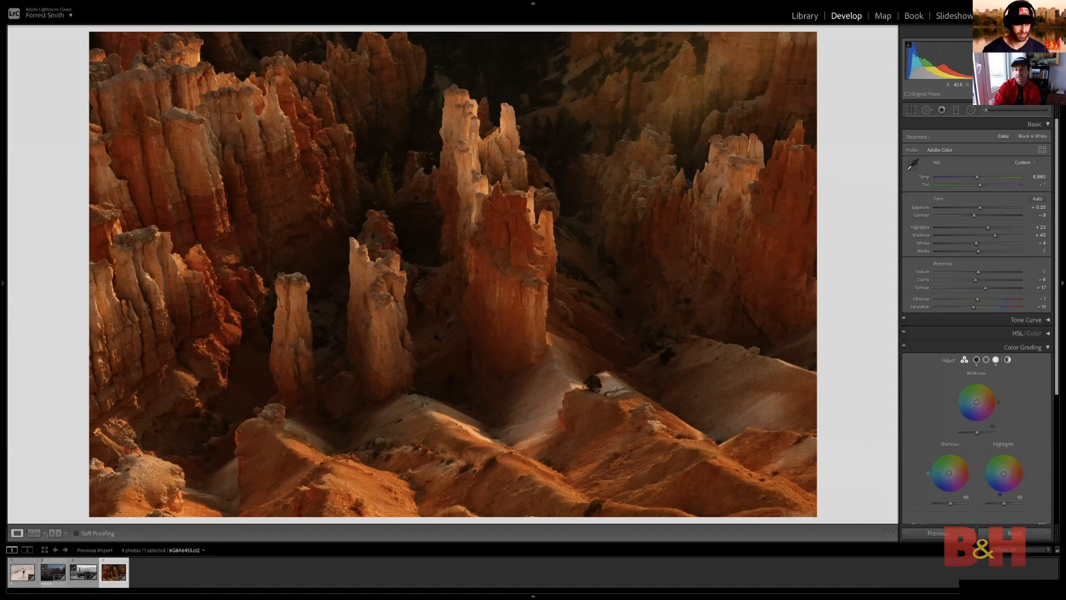
click(493, 131)
drag(587, 178, 776, 143)
drag(345, 205, 429, 374)
drag(773, 411, 488, 274)
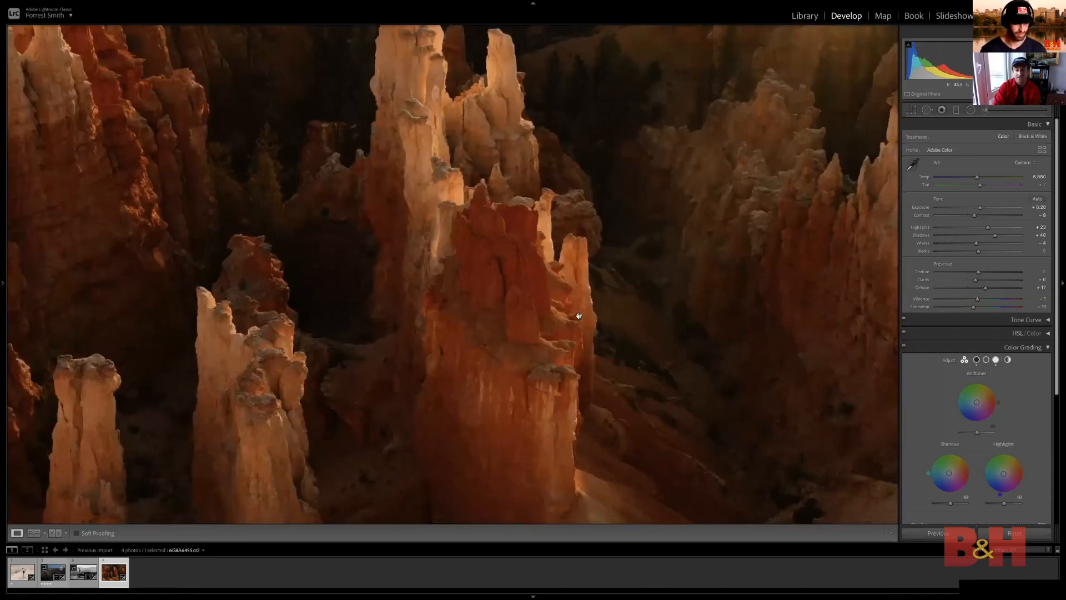
drag(578, 315, 590, 234)
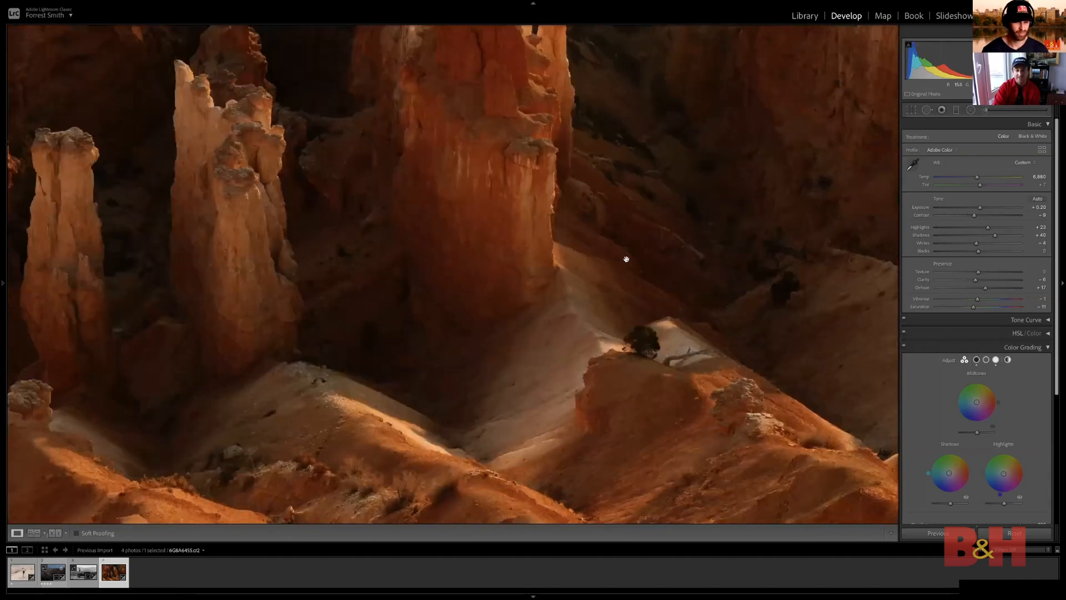
click(626, 259)
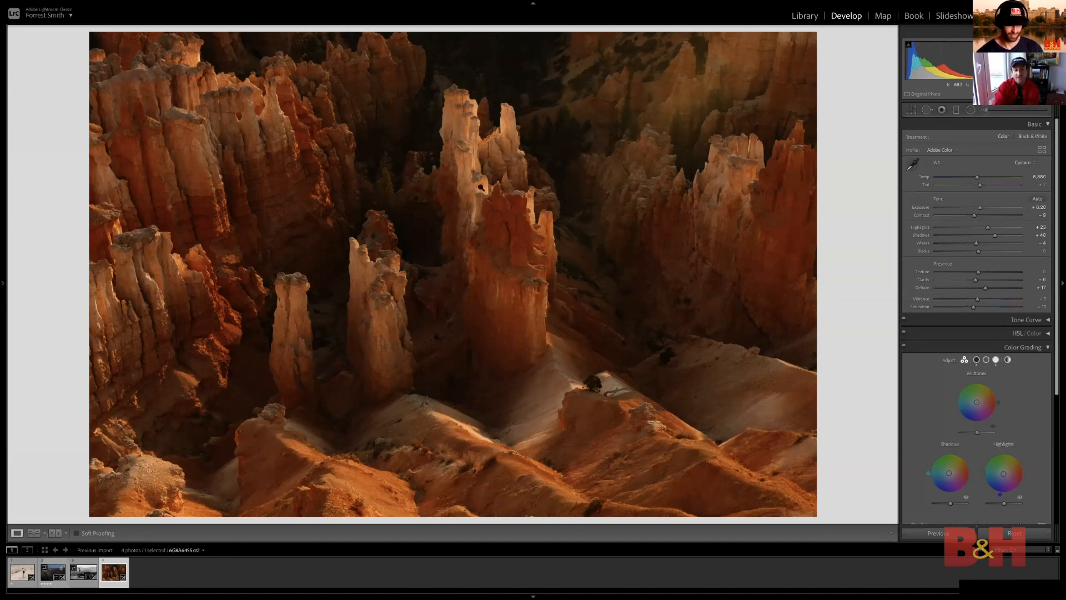
click(610, 187)
drag(609, 187, 470, 295)
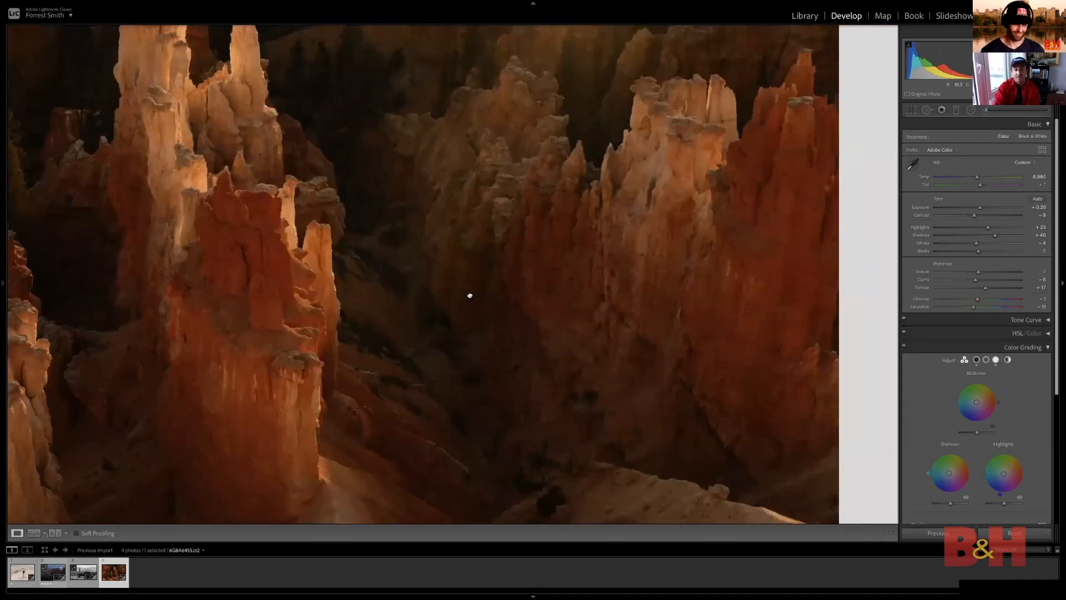
click(470, 295)
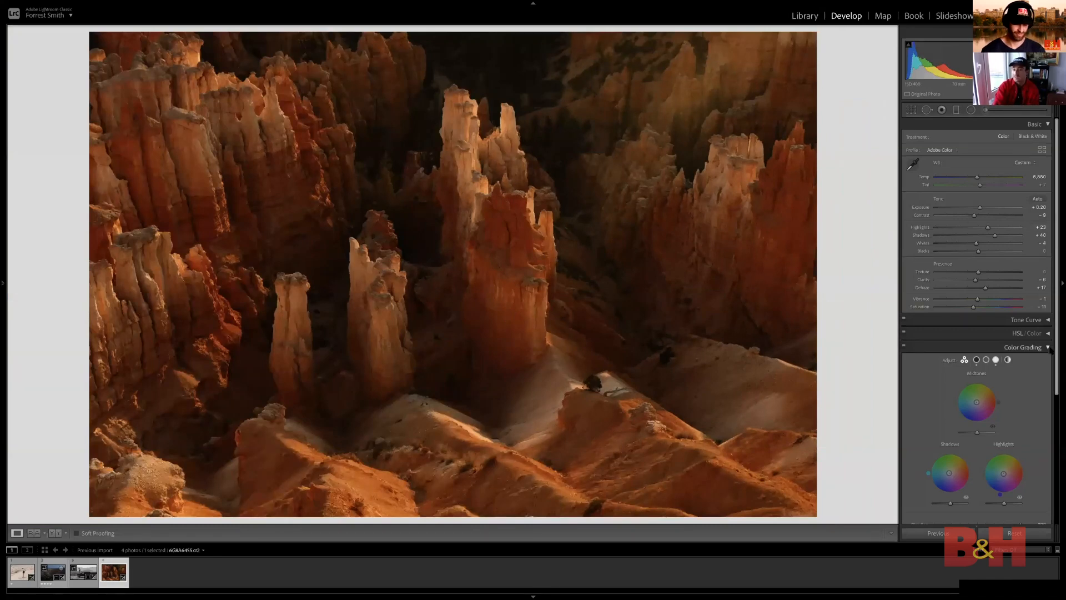
Create a virtual copy of the canyon photo and reset all of the copy's develop settings
click(1047, 347)
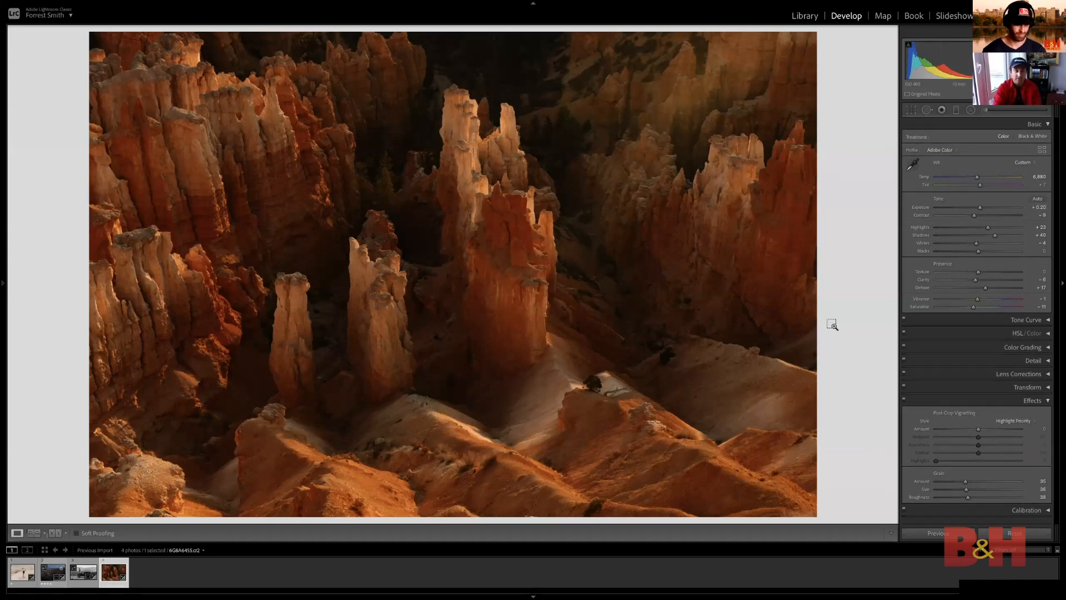
key(ctrl+apostrophe)
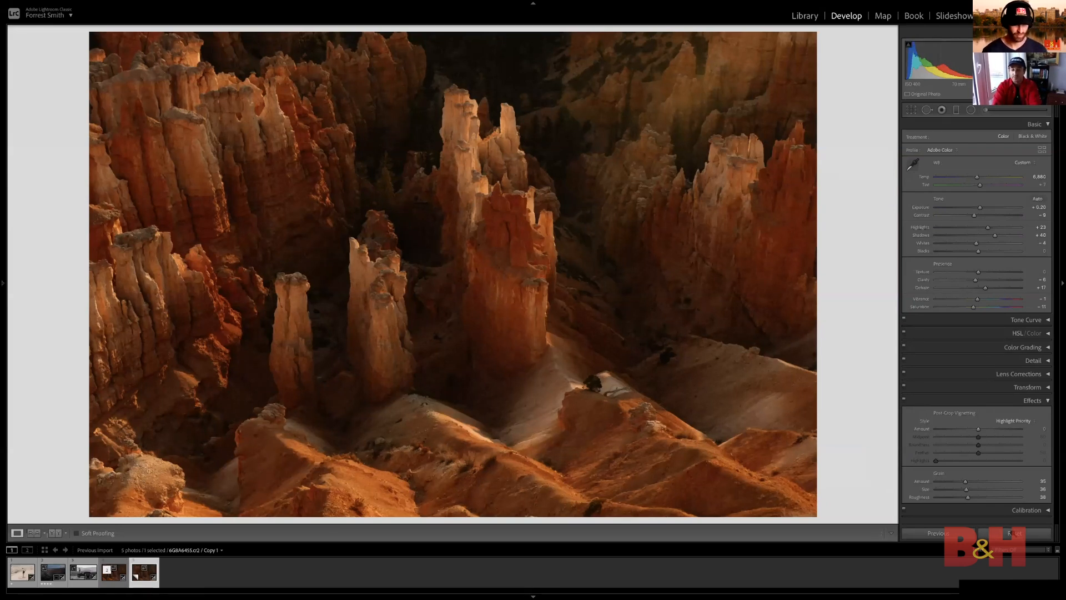
key(ctrl+shift+r)
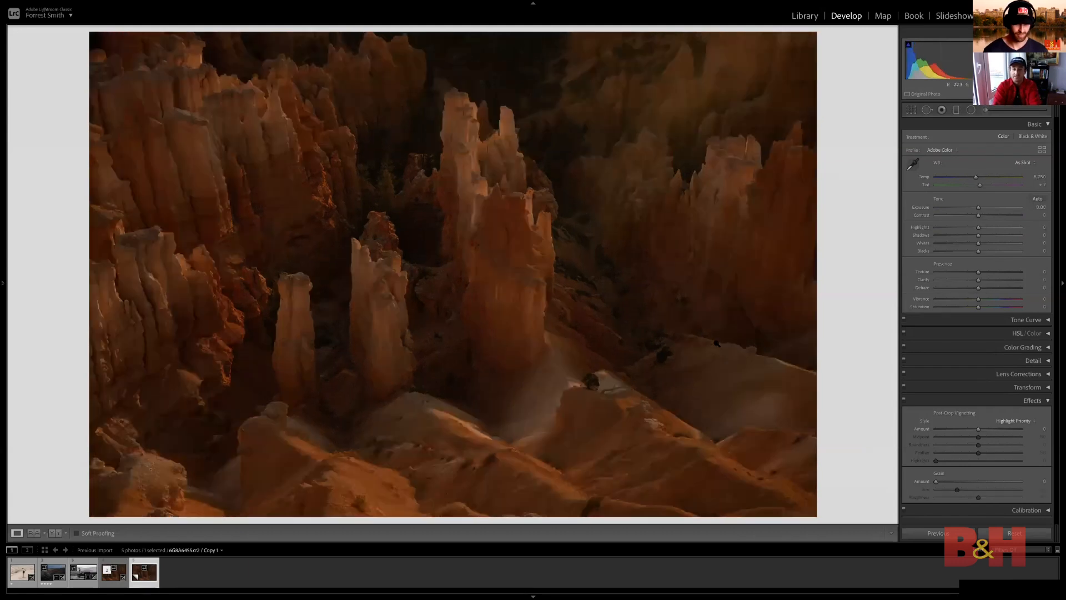
Examine the unedited copy up close around the central spires and the dark upper background
click(486, 224)
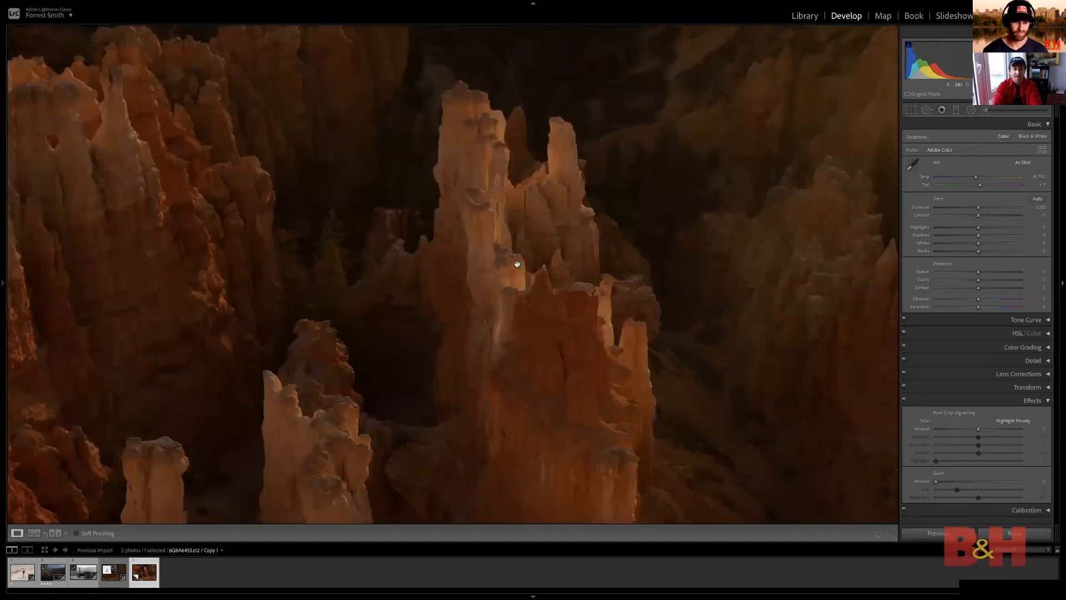
drag(517, 264, 609, 276)
drag(747, 309, 590, 295)
drag(659, 284, 648, 323)
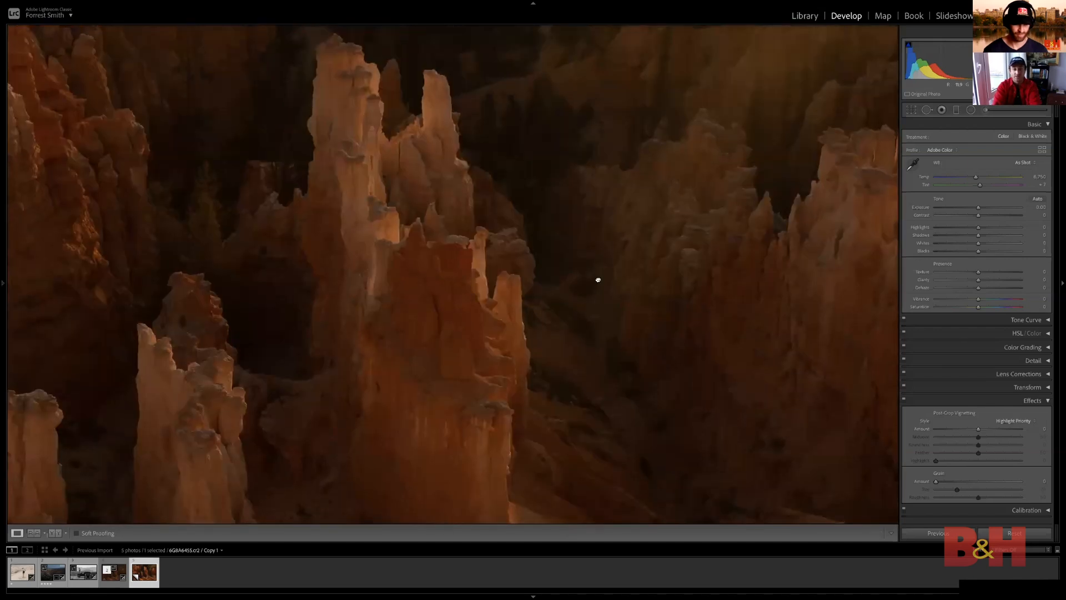
drag(597, 278, 621, 344)
drag(555, 221, 603, 276)
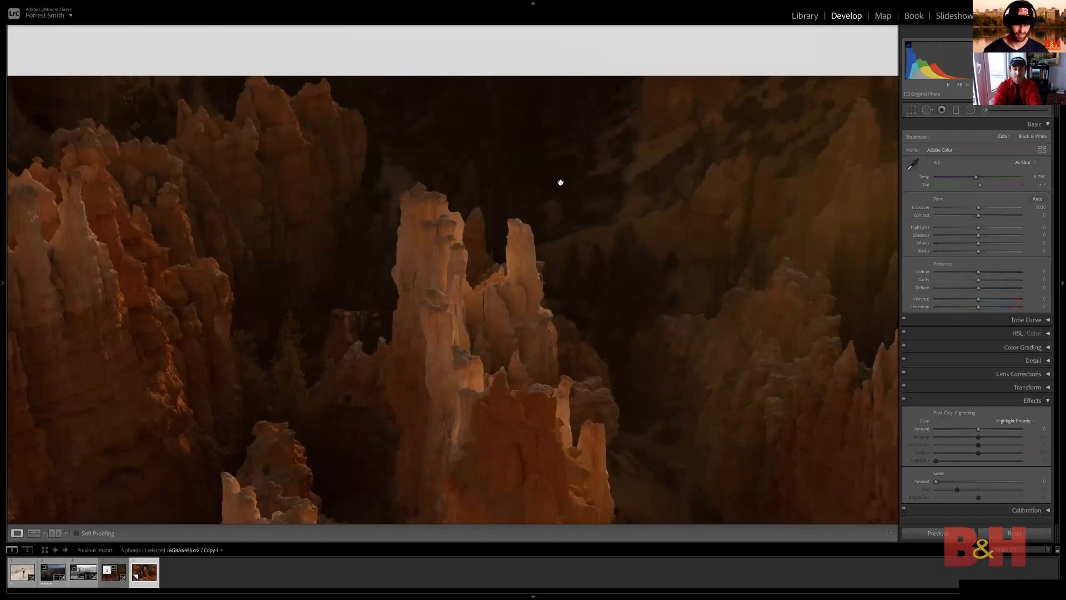
click(564, 192)
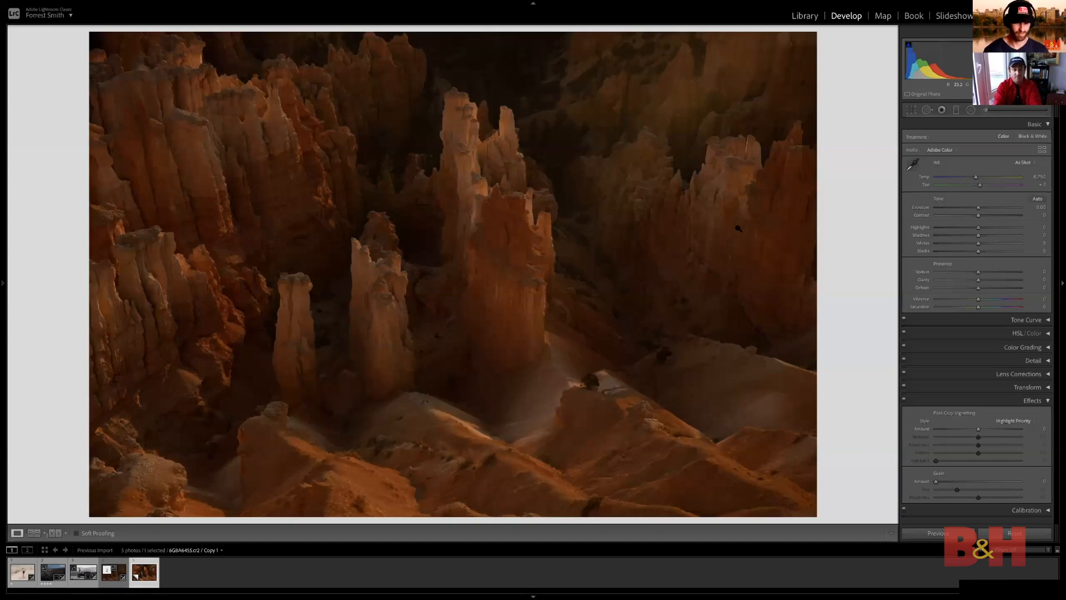
Return to the edited original photo, try resetting its Contrast to 0, and undo that reset
key(Left)
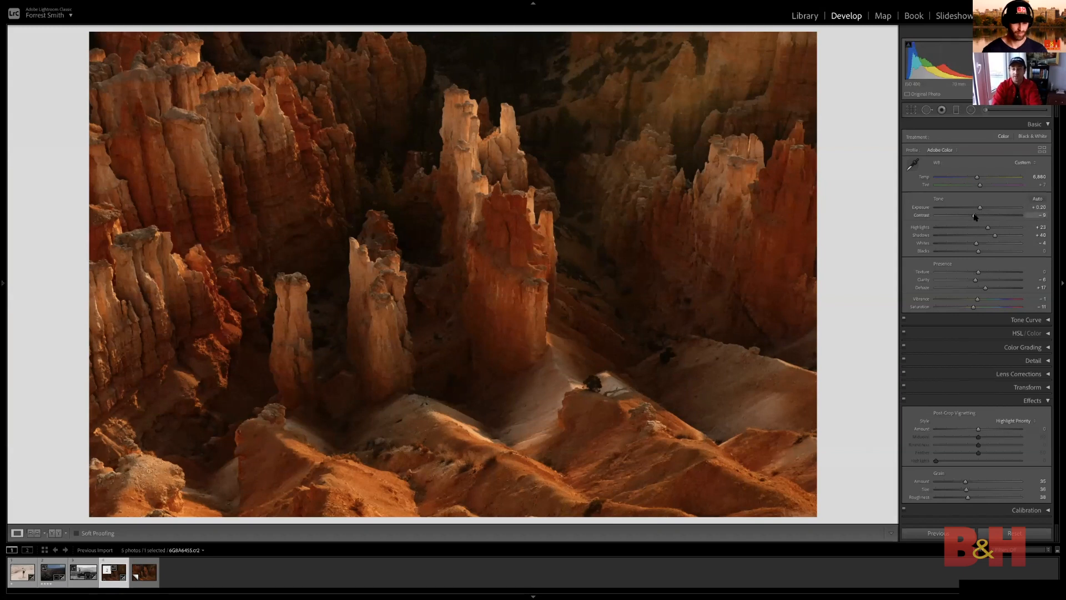
double_click(921, 217)
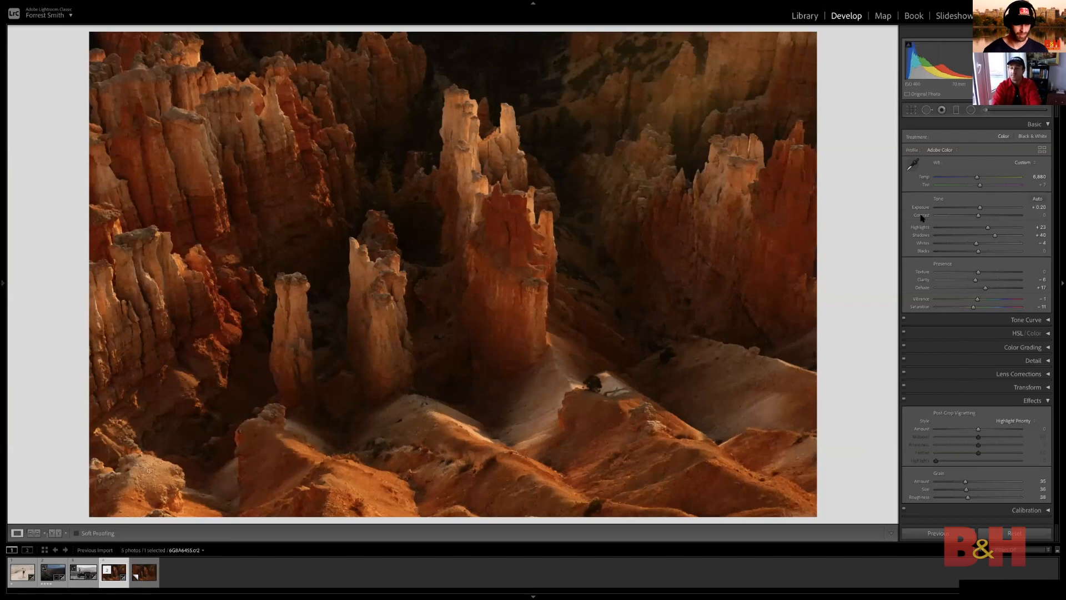
key(ctrl+z)
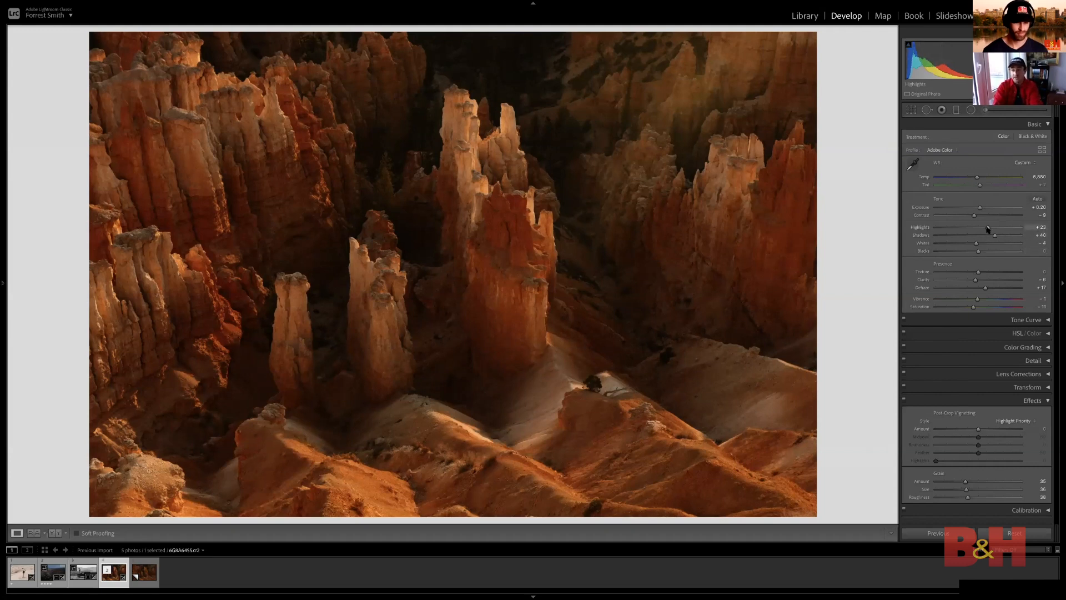
Set the edited canyon photo's Highlights to +21 and Dehaze to +14
mouse_move(988, 228)
mouse_down()
mouse_move(960, 230)
mouse_move(999, 231)
mouse_move(987, 229)
mouse_up()
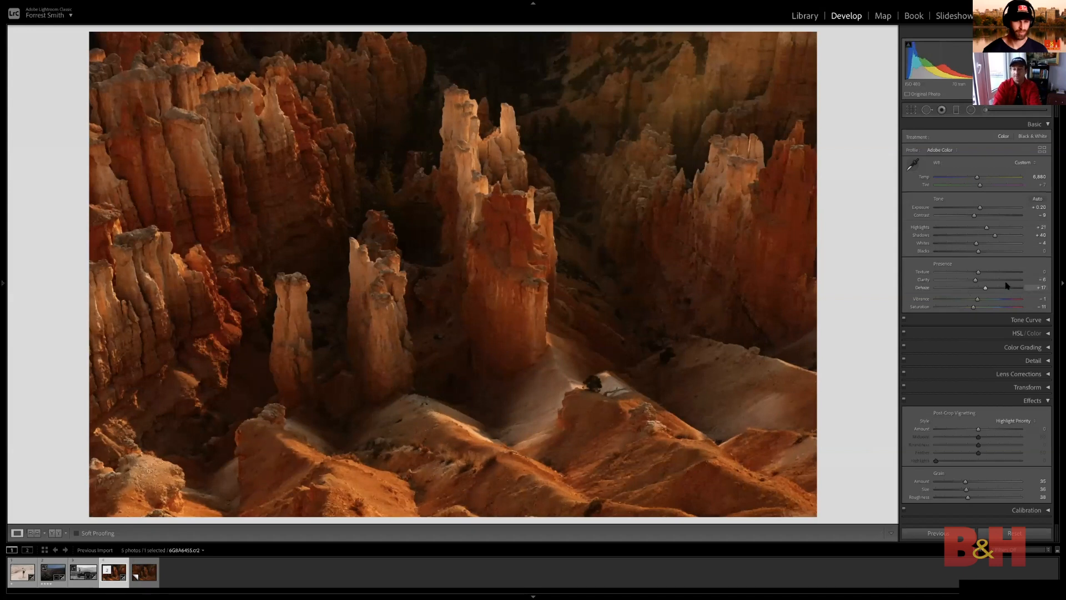
drag(984, 290, 983, 292)
scroll(1020, 310, down, 1)
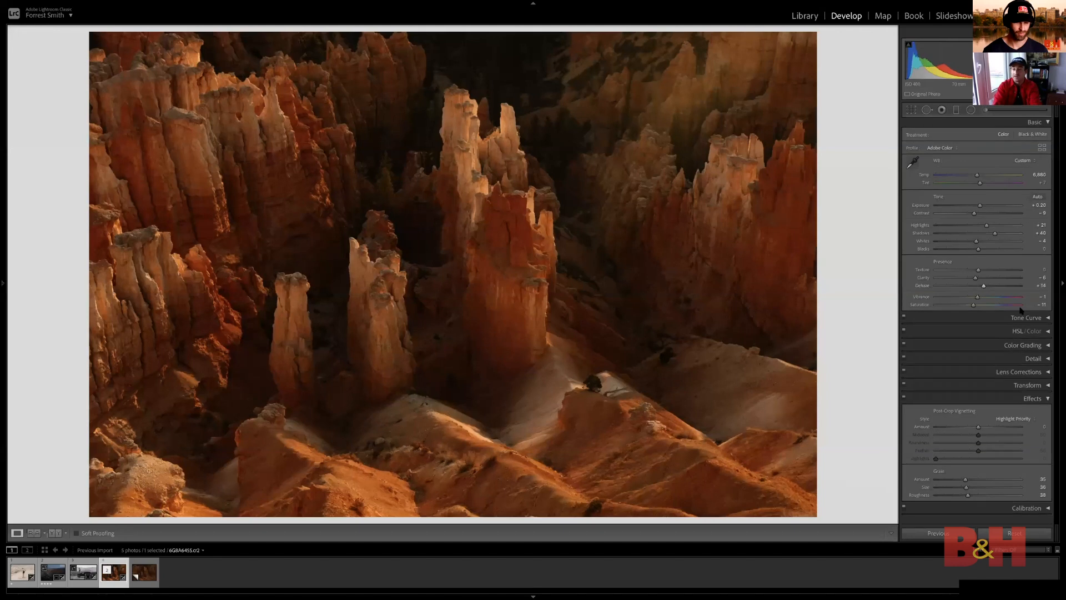
scroll(1044, 318, up, 1)
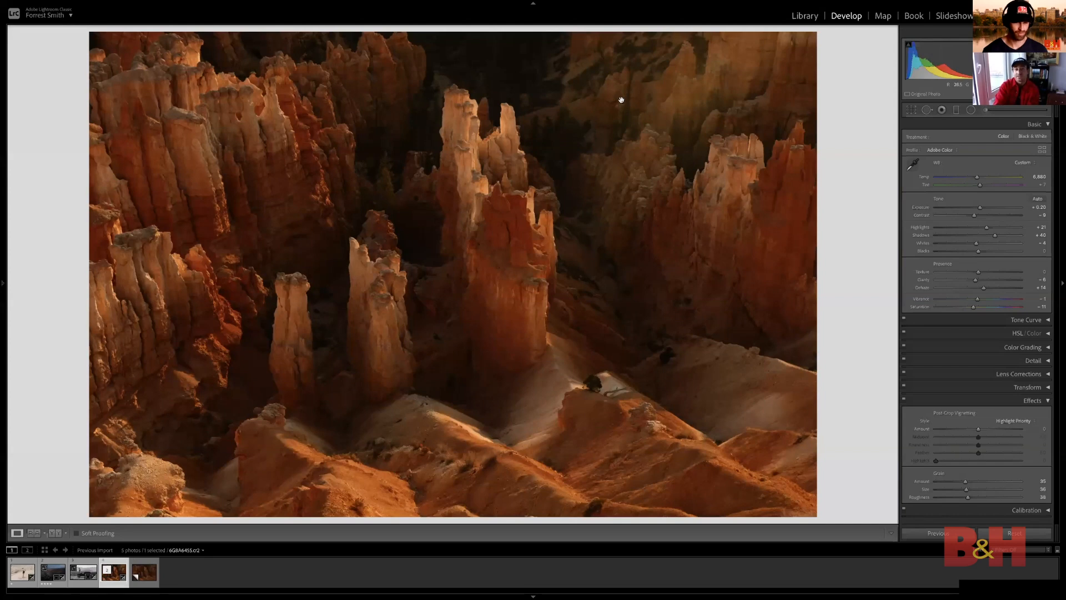
Examine the haze and detail around the central spires and background of the edited photo up close
click(537, 177)
drag(537, 177, 591, 298)
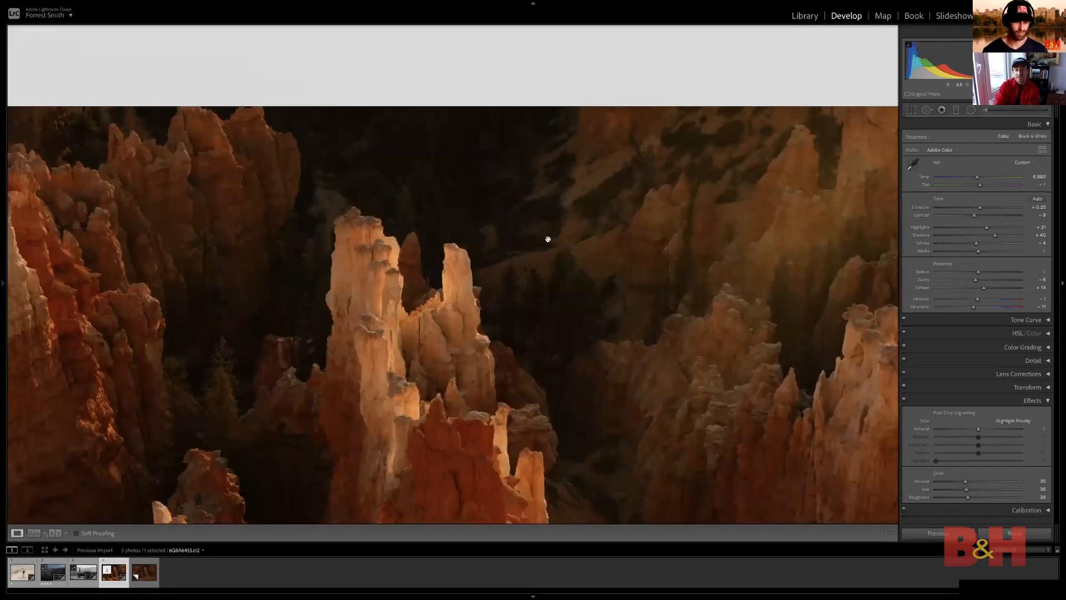
drag(603, 254, 586, 192)
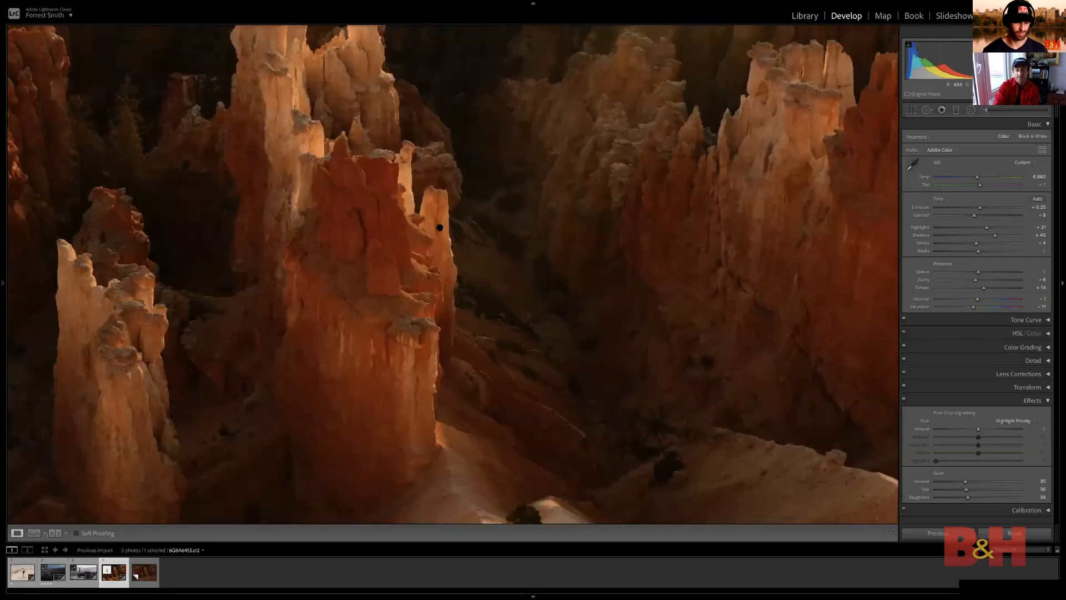
click(440, 228)
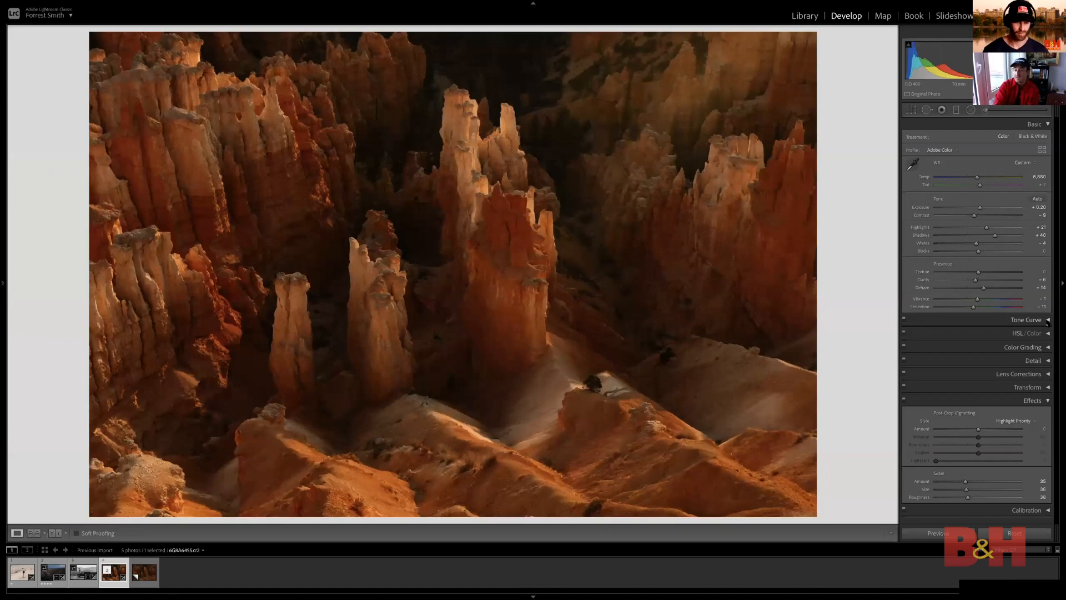
Show the photo's tone curve and review its highlights, lights, darks and shadows region adjustments
click(1048, 320)
scroll(1000, 399, down, 2)
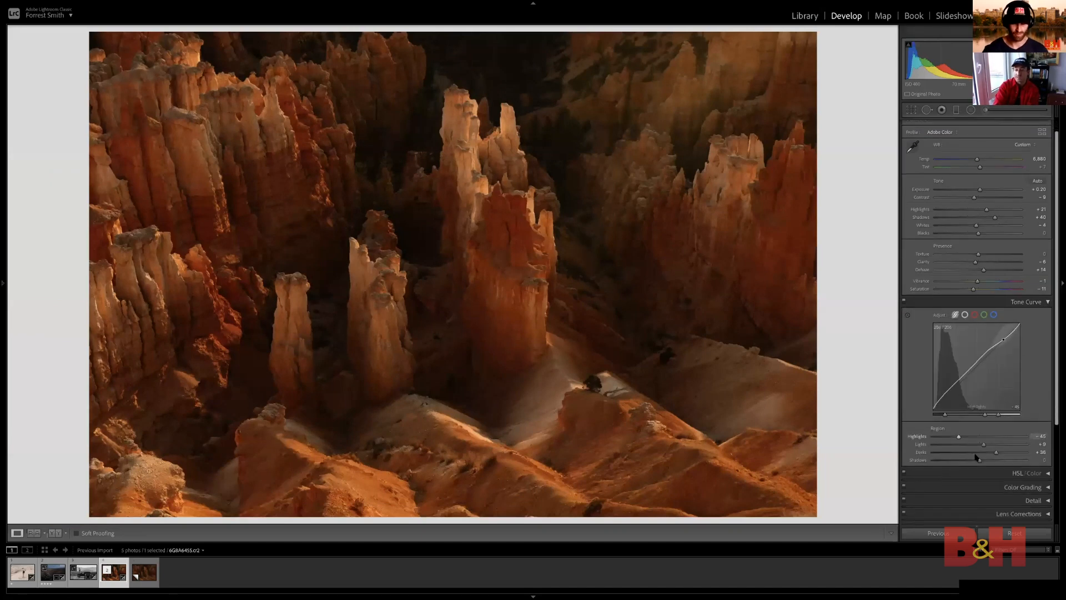
scroll(980, 451, down, 1)
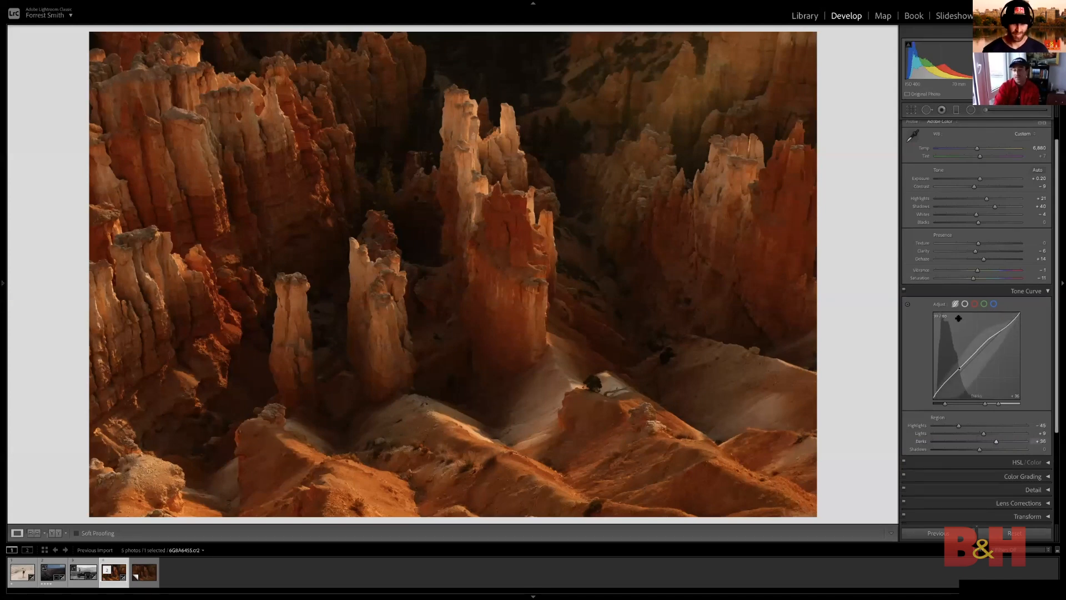
Review the photo's HSL hue adjustments and set the Orange saturation to +17
click(1048, 463)
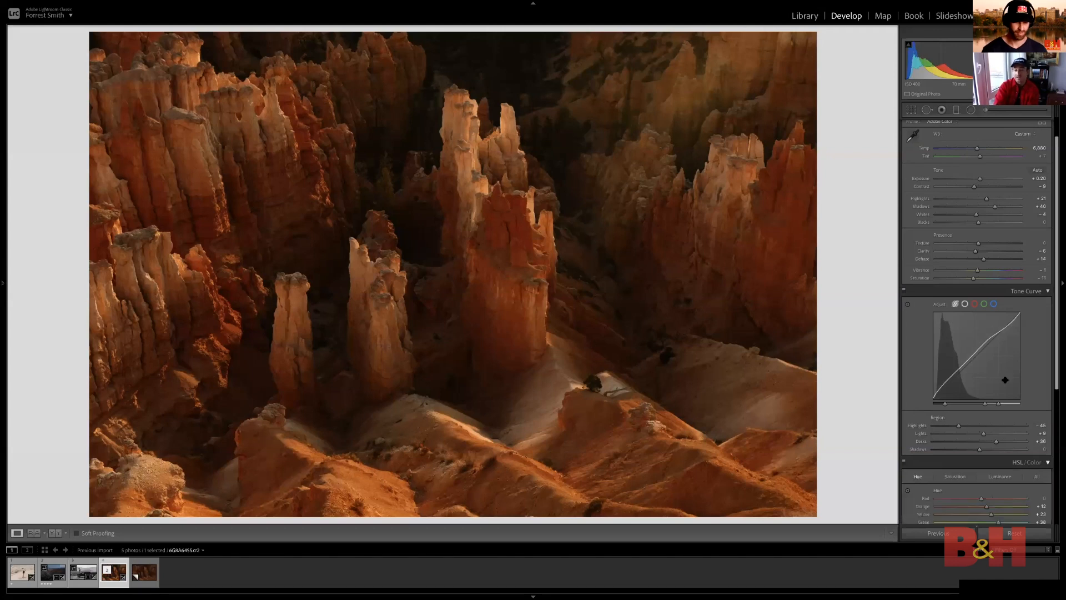
scroll(1005, 380, down, 4)
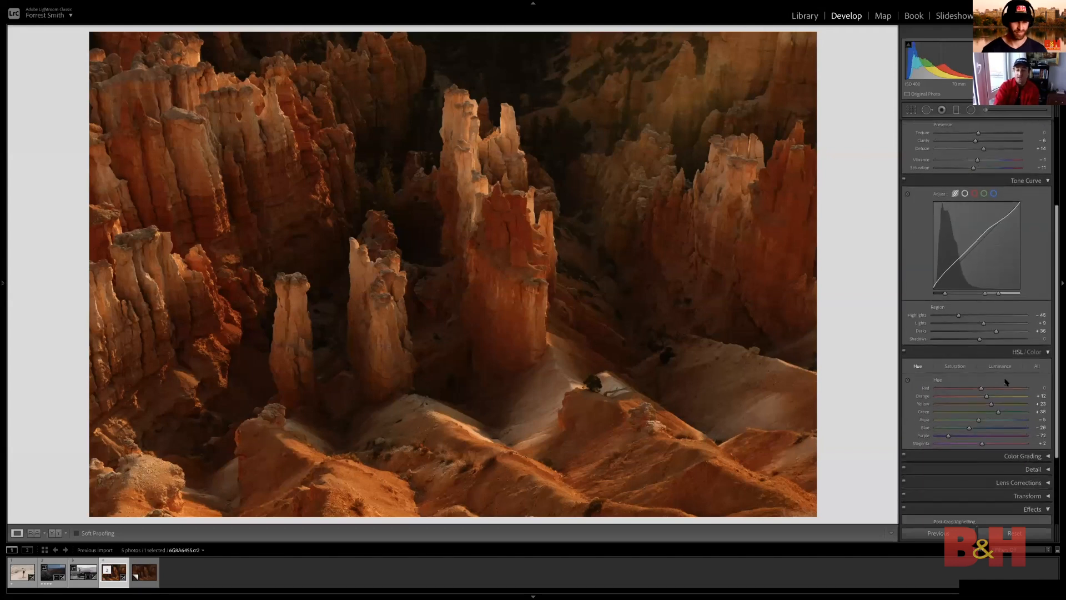
scroll(1006, 382, down, 1)
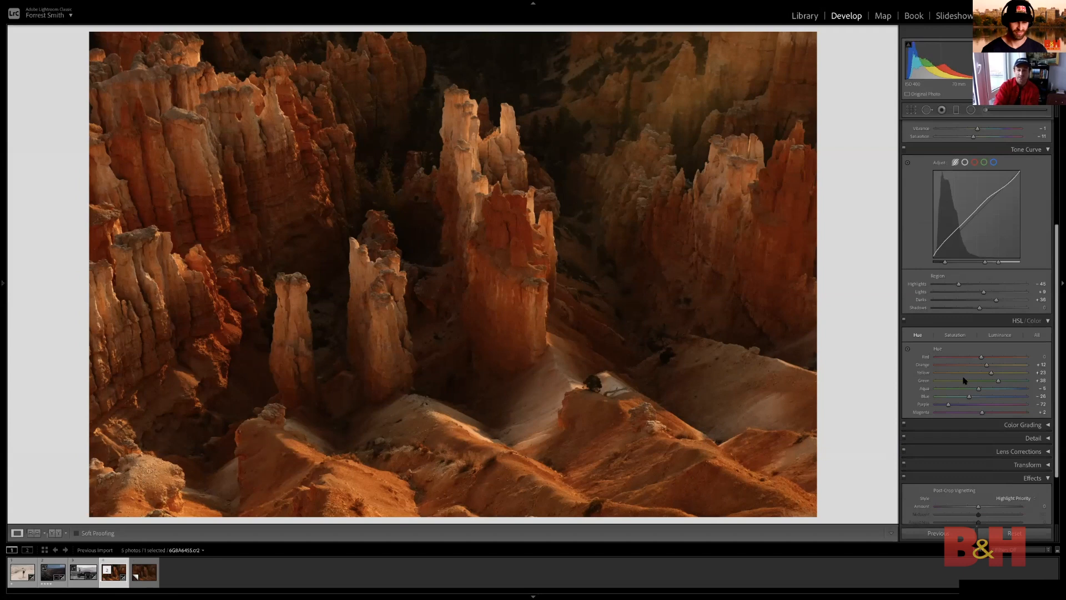
click(960, 337)
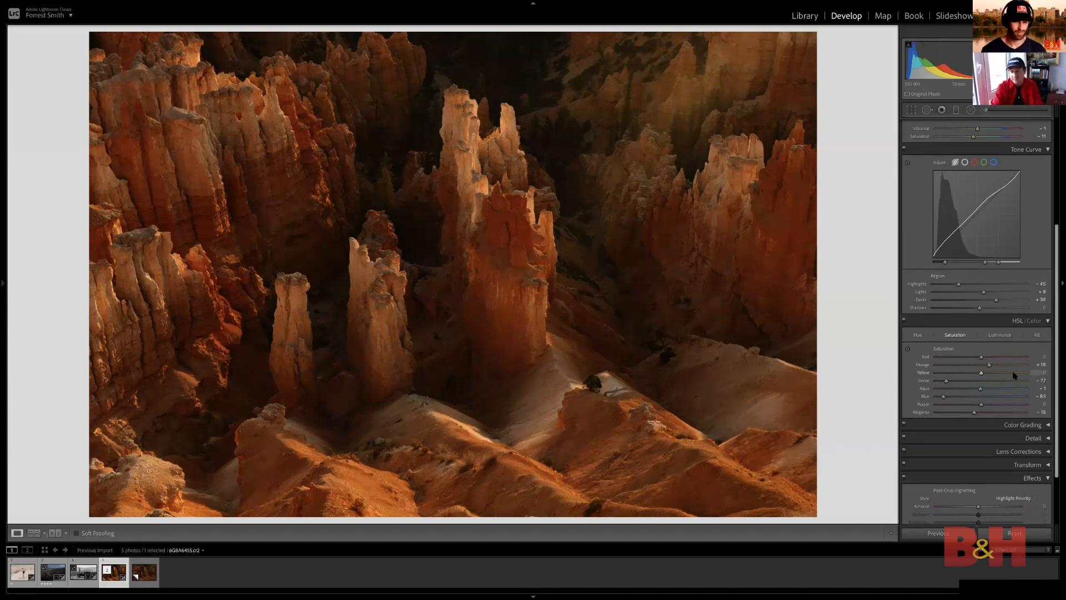
mouse_move(989, 366)
mouse_down()
mouse_move(1006, 367)
mouse_move(990, 371)
mouse_up()
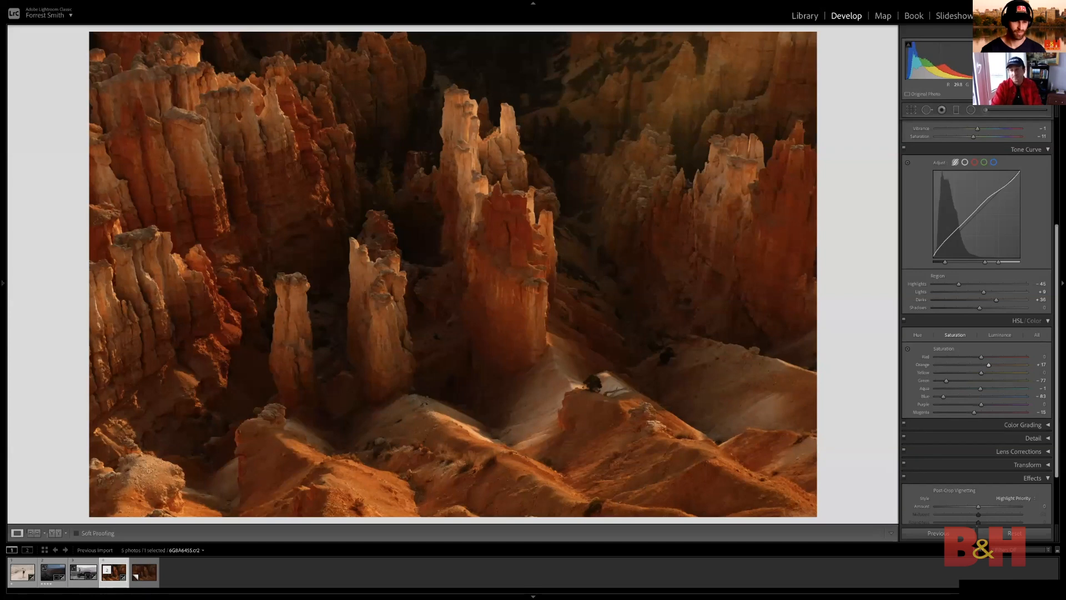
scroll(1005, 380, down, 4)
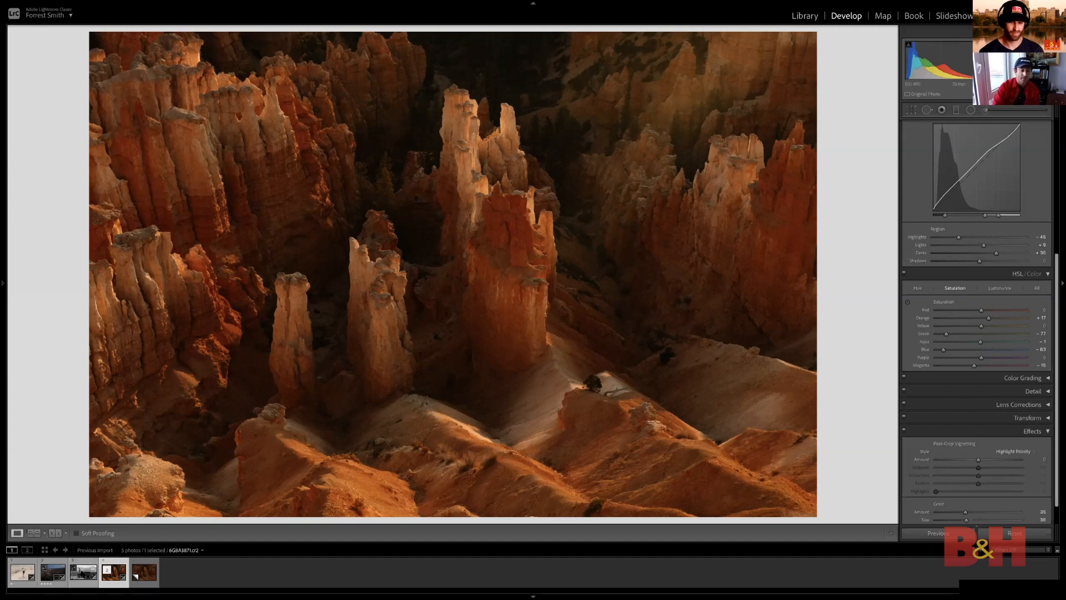
Switch to the black-and-white photo of the woman standing on the car and examine it up close
click(83, 572)
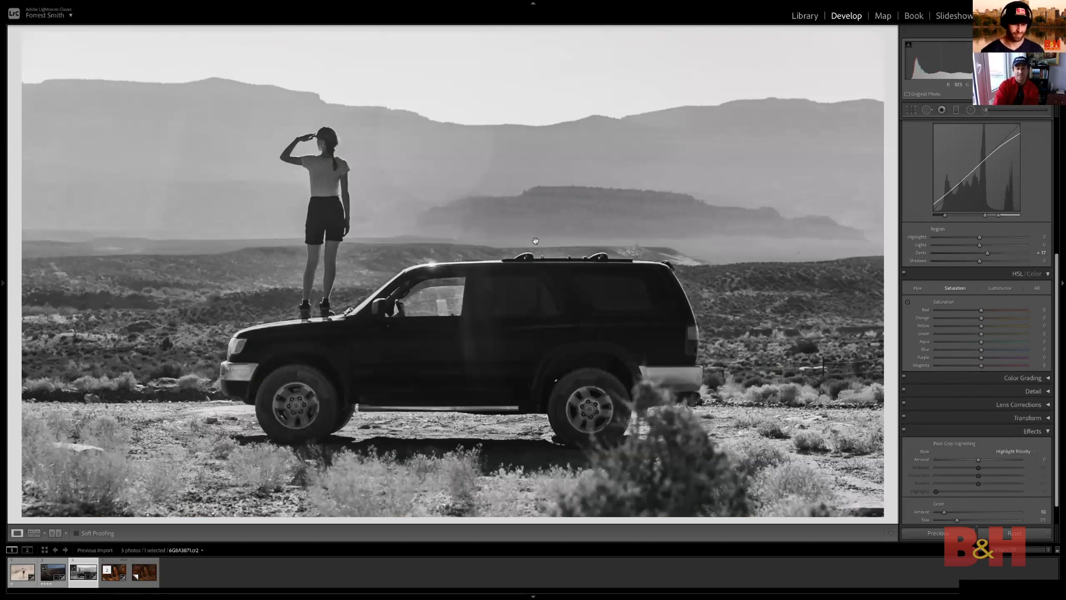
click(549, 263)
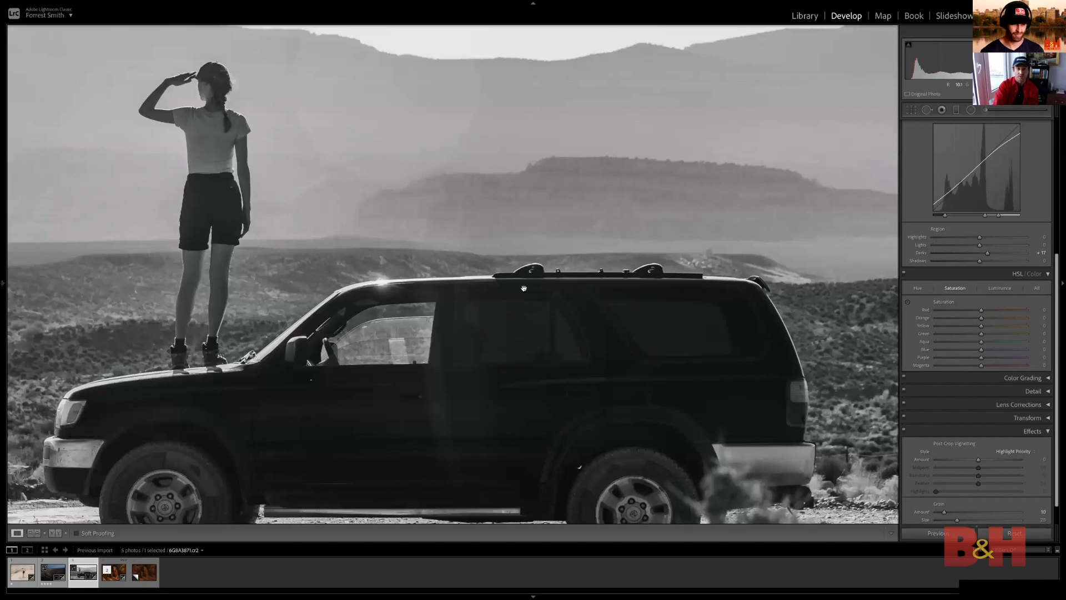
click(548, 232)
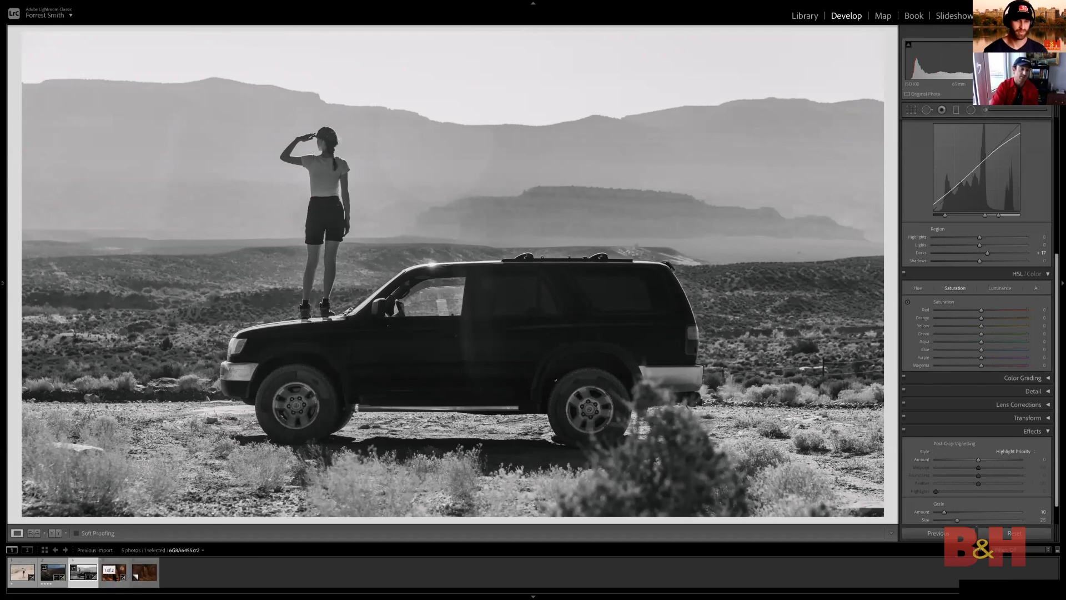
Return to the edited canyon photo and review its HSL hue and saturation adjustments
click(112, 572)
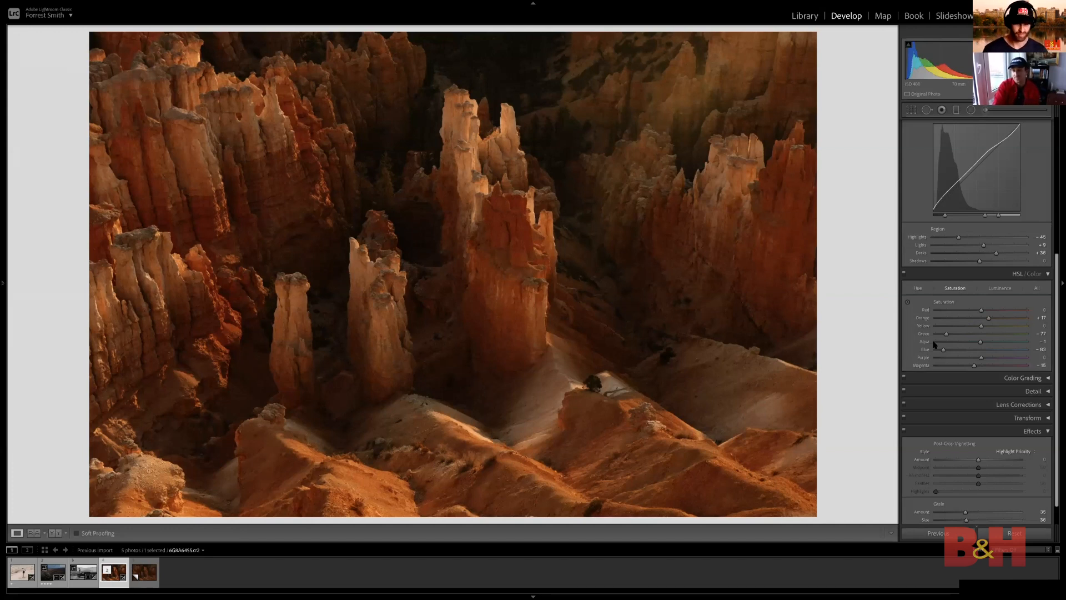
click(922, 289)
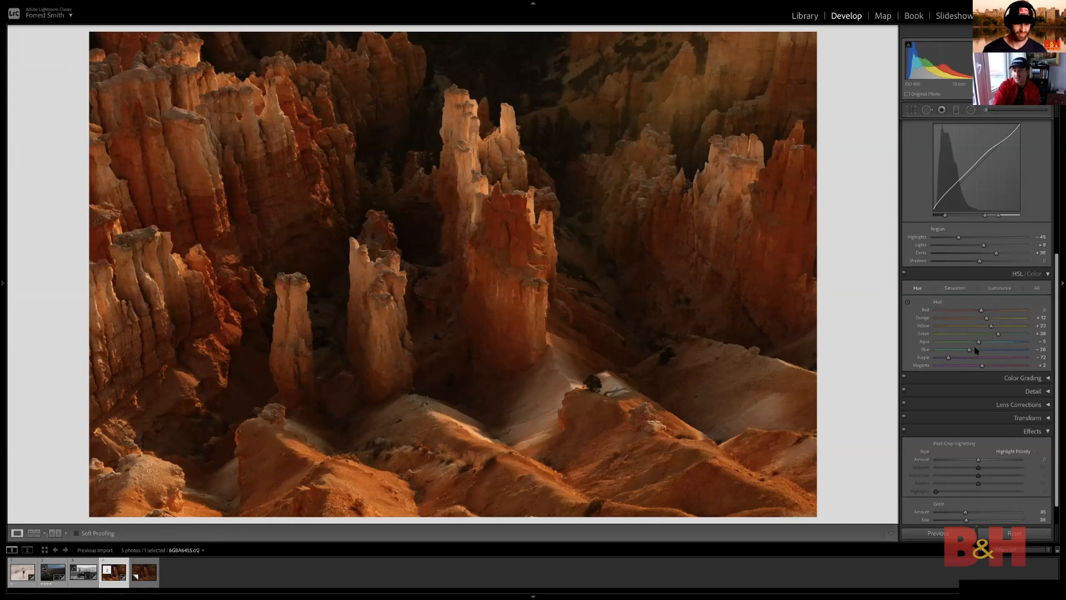
click(956, 289)
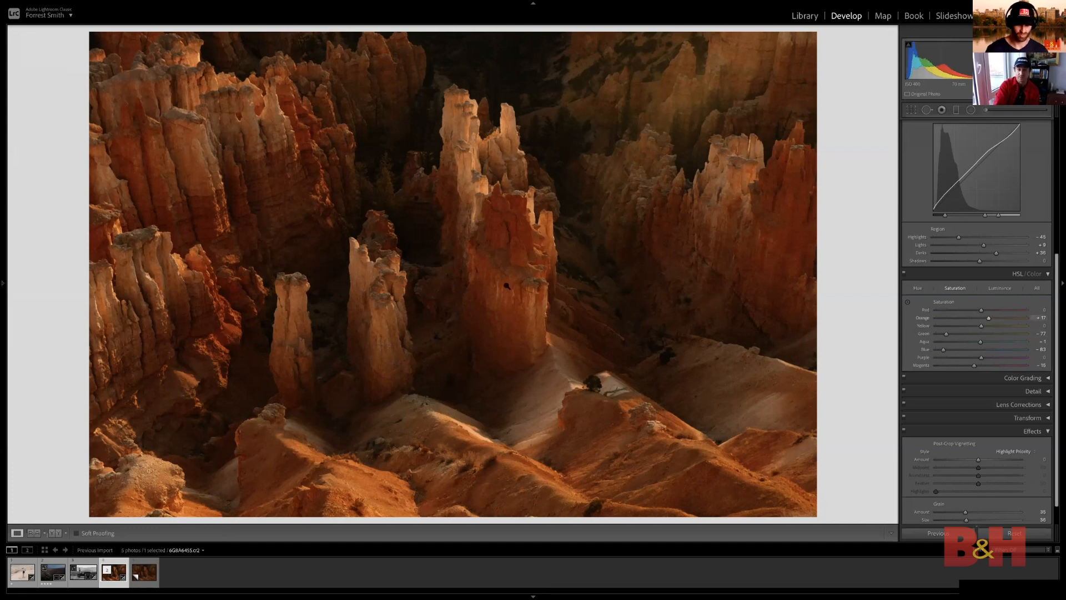
Try lowering the canyon photo's Orange saturation to -91, undo it, and review the HSL luminance adjustments
drag(988, 319, 940, 319)
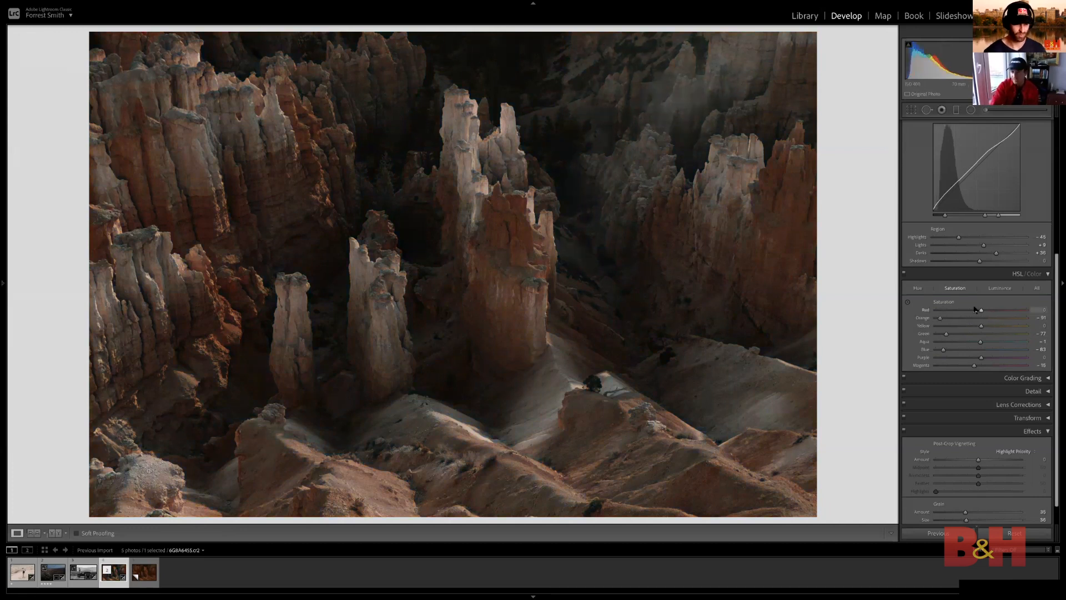
key(ctrl+z)
click(1000, 289)
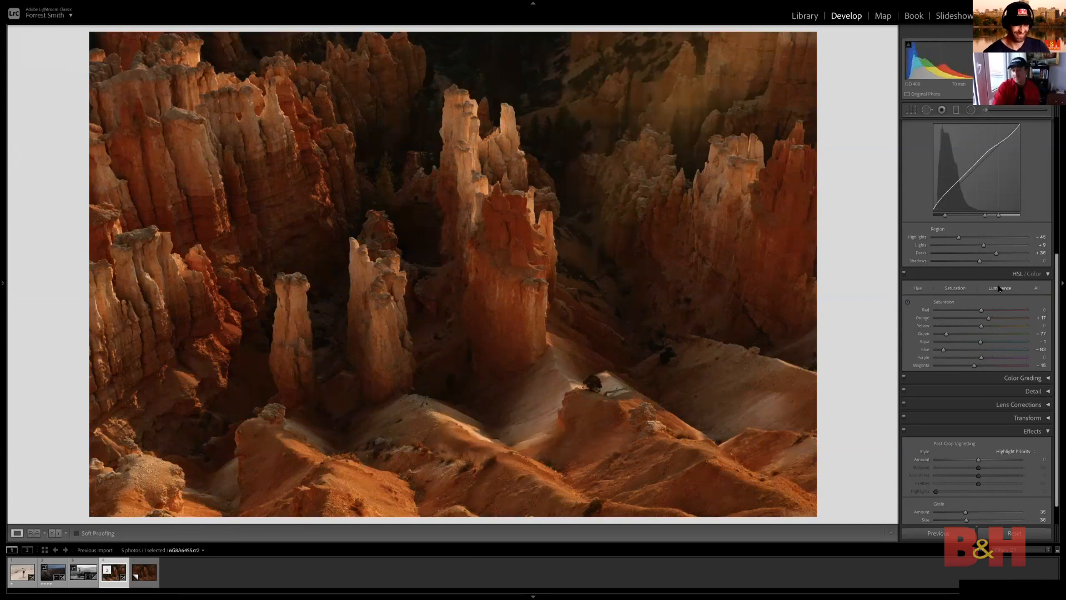
click(953, 289)
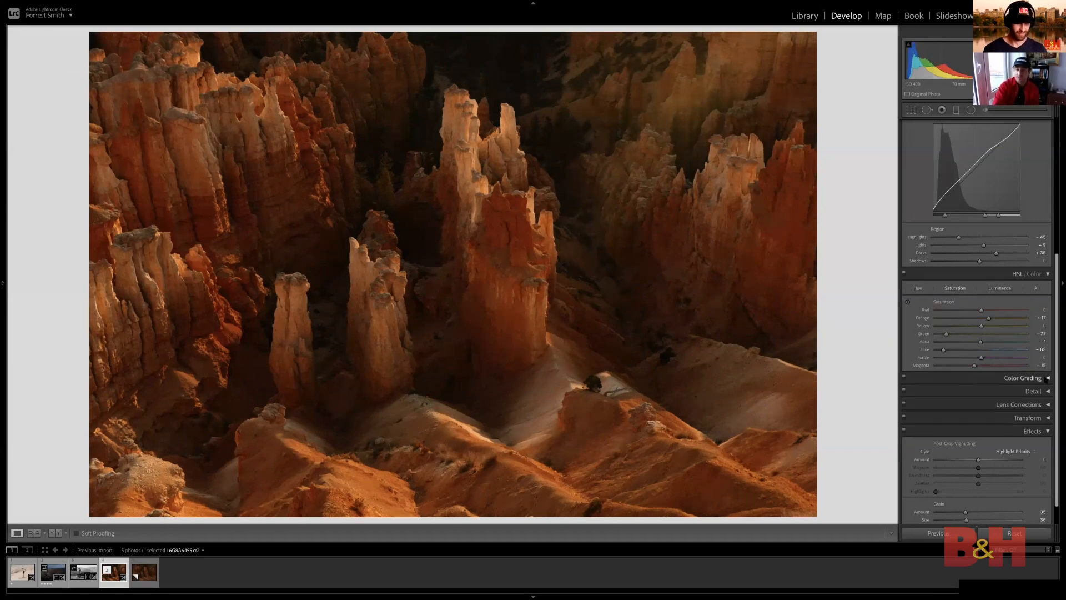
Examine the central spires of the canyon photo up close with its Effects settings shown
scroll(988, 444, down, 2)
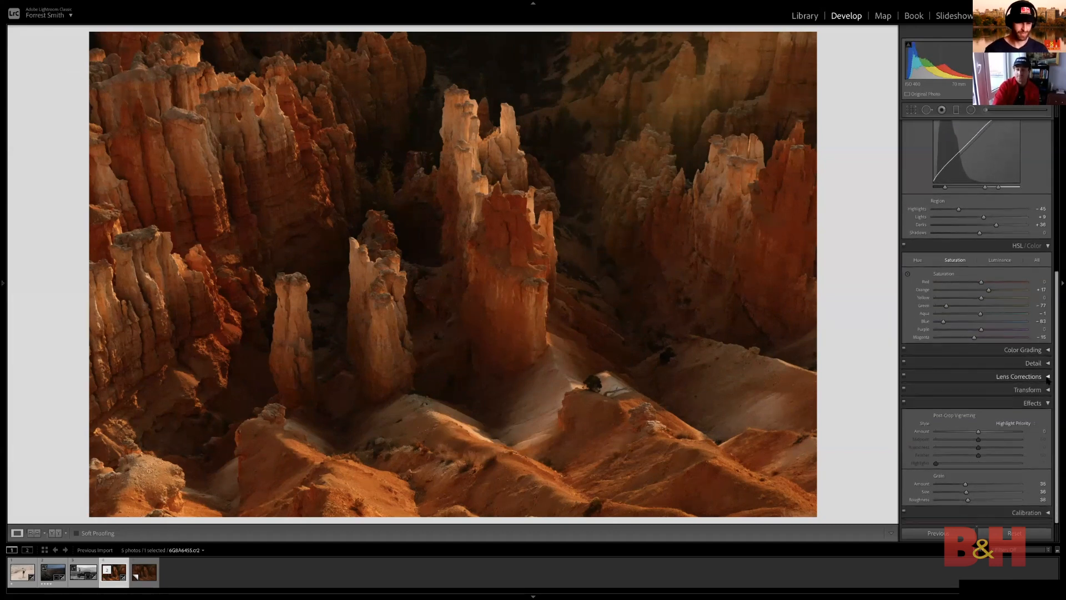
click(509, 201)
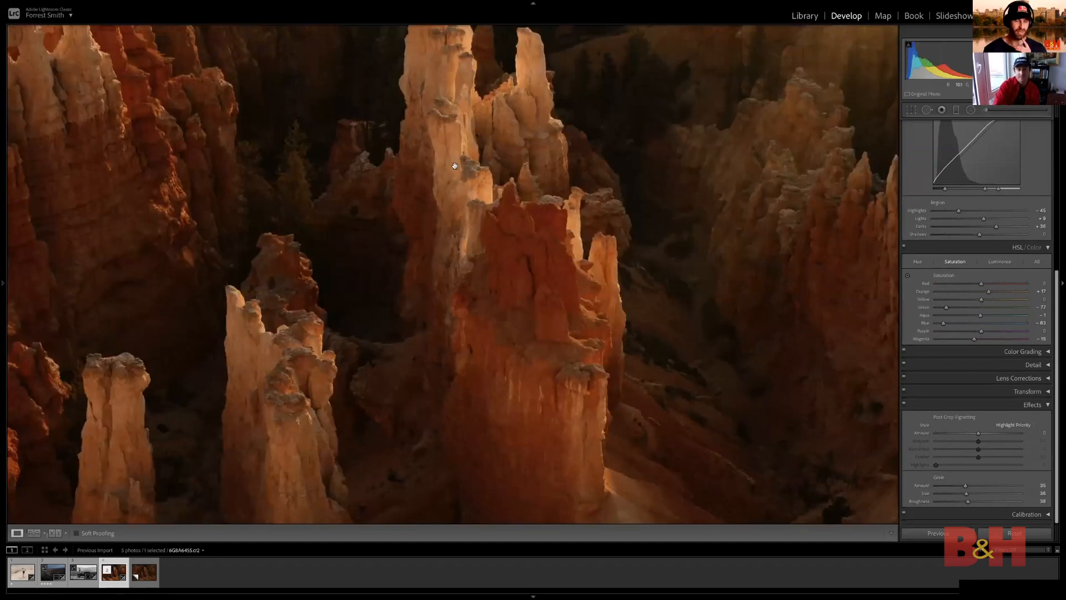
click(454, 165)
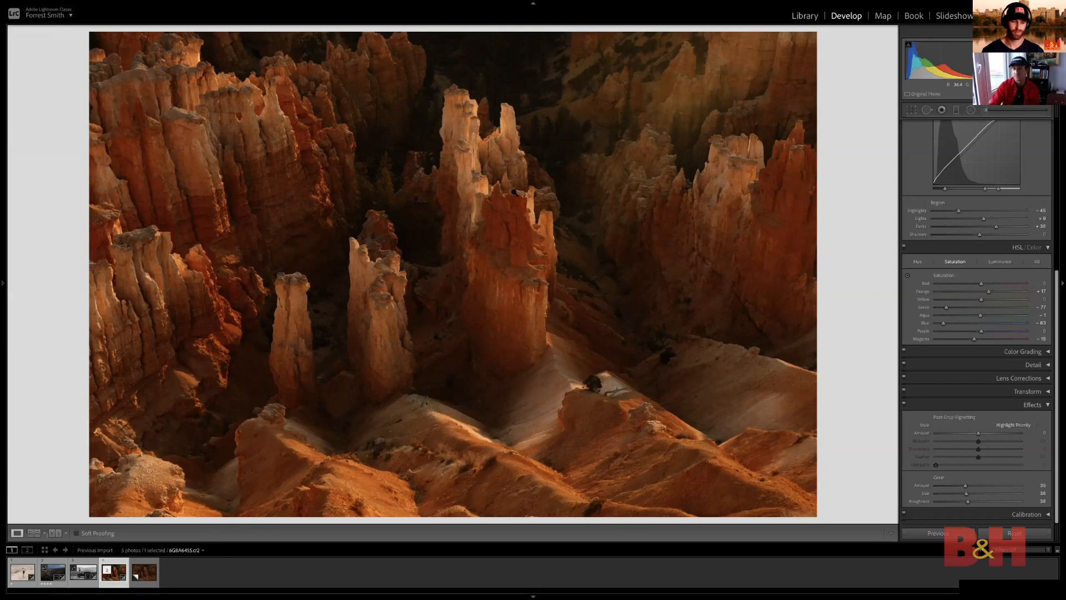
Set the canyon photo's basic tone Highlights to +12
scroll(997, 234, up, 1)
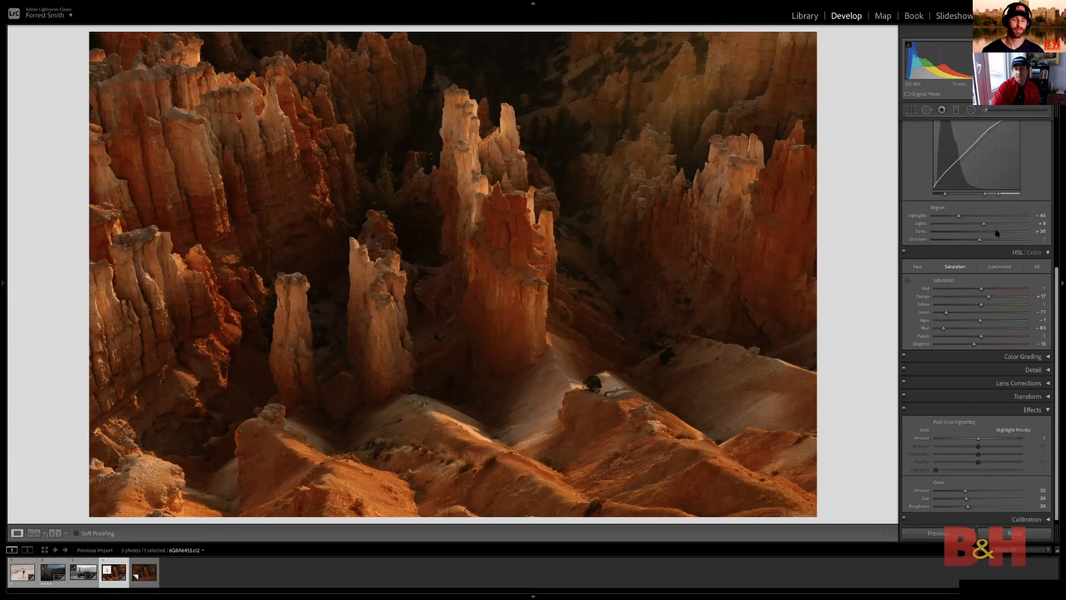
scroll(997, 234, up, 4)
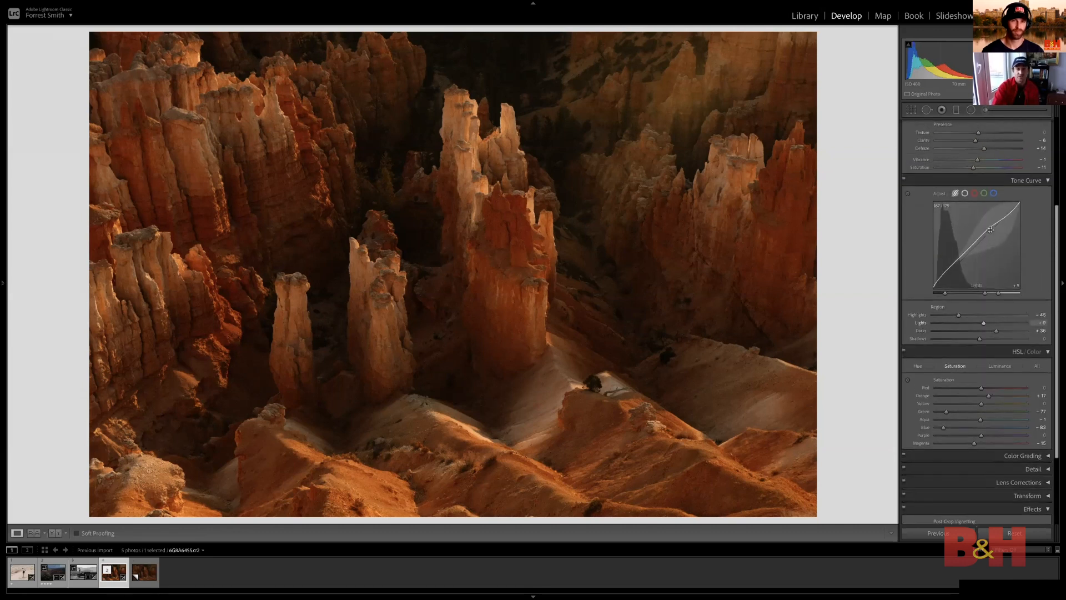
scroll(990, 230, up, 5)
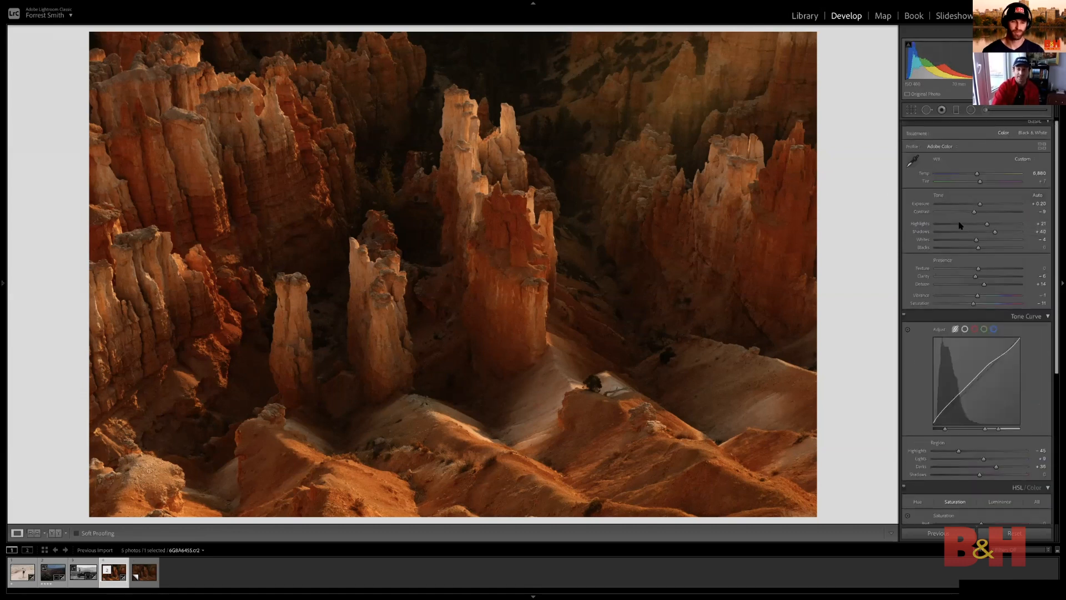
drag(960, 225, 984, 226)
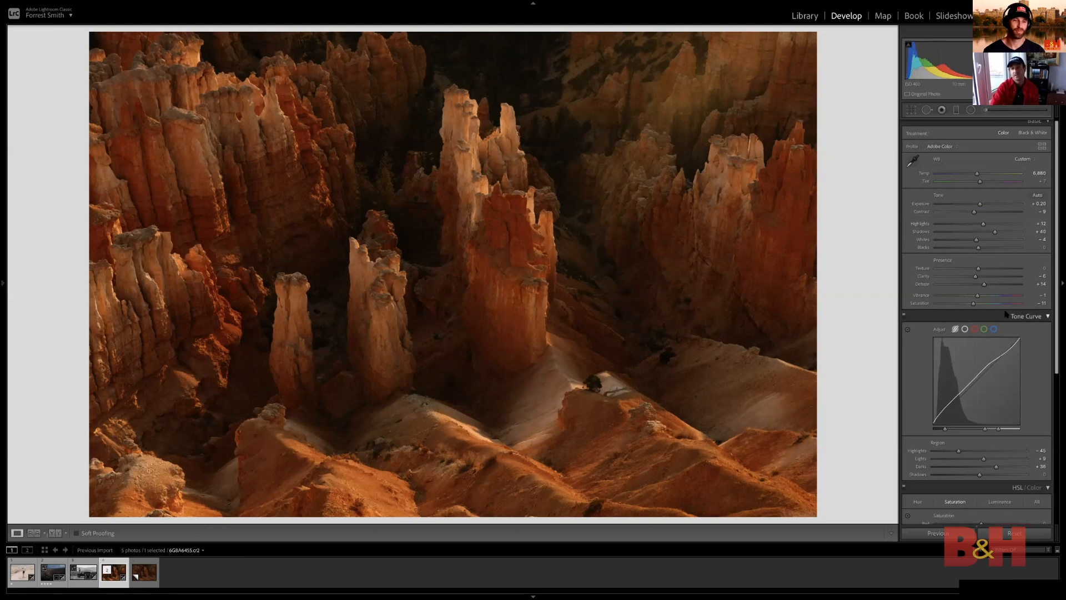
Lower the canyon photo's Grain amount to 23, inspecting the rock texture up close at reduced grain
scroll(1006, 312, down, 2)
scroll(1006, 312, down, 5)
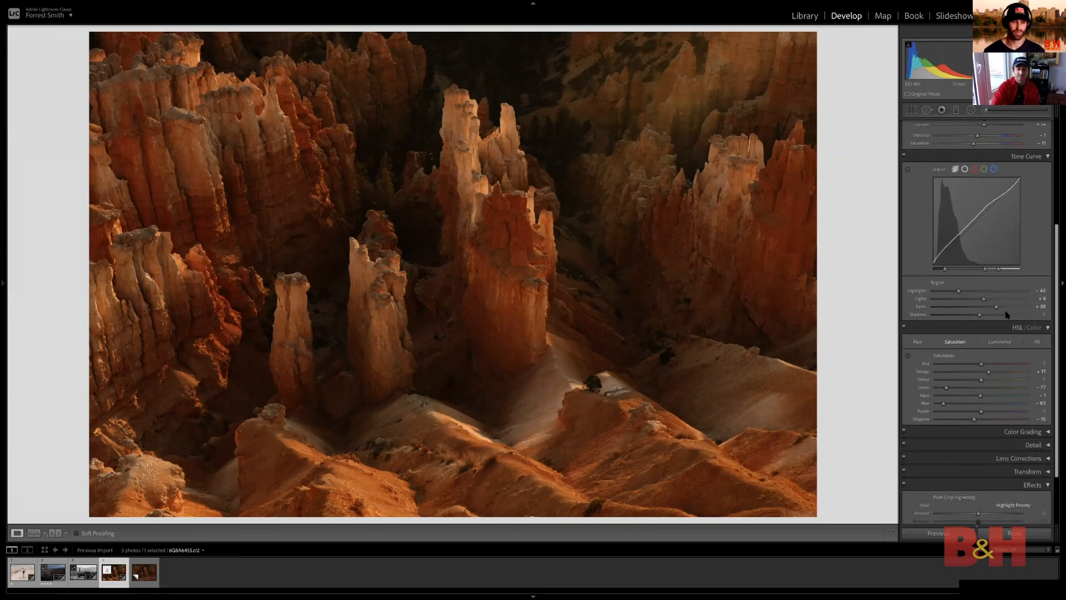
scroll(1006, 314, down, 4)
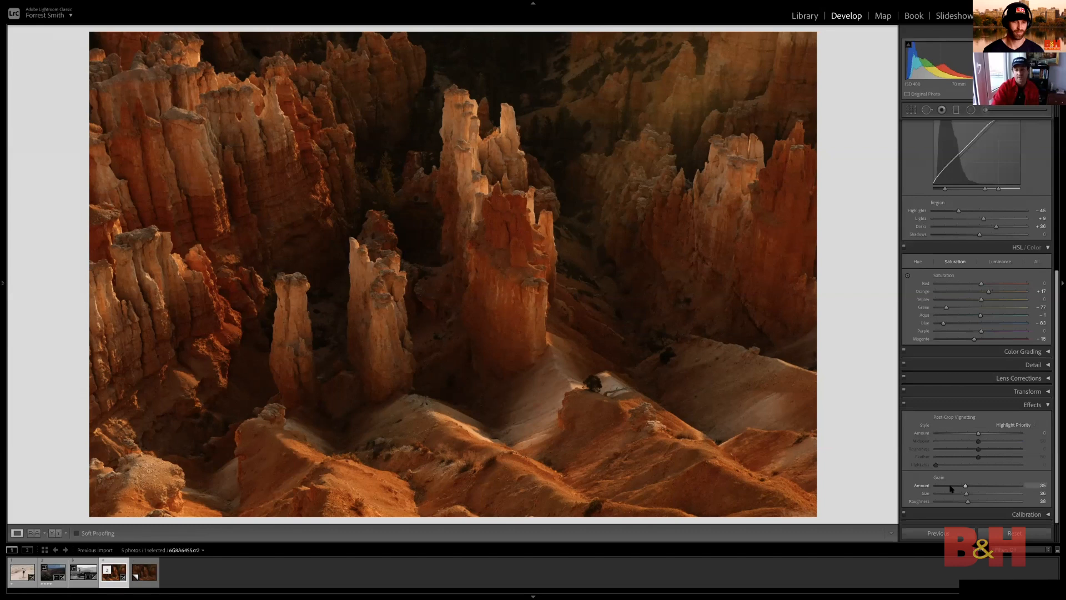
key(z)
drag(965, 485, 944, 485)
drag(494, 126, 492, 337)
drag(659, 380, 544, 243)
drag(712, 306, 677, 282)
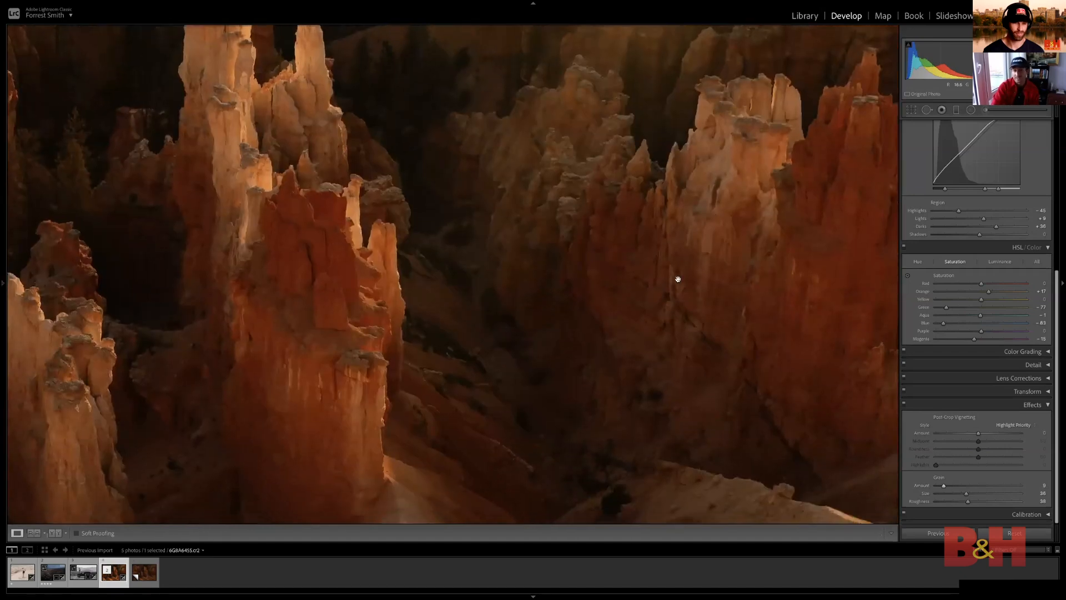
drag(600, 295, 764, 282)
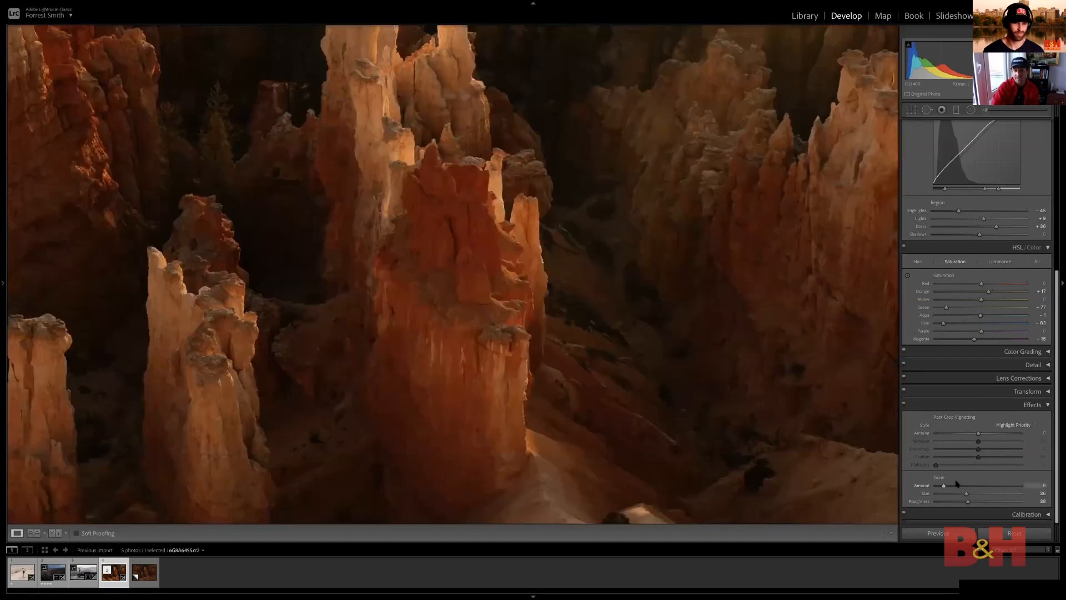
drag(598, 289, 653, 384)
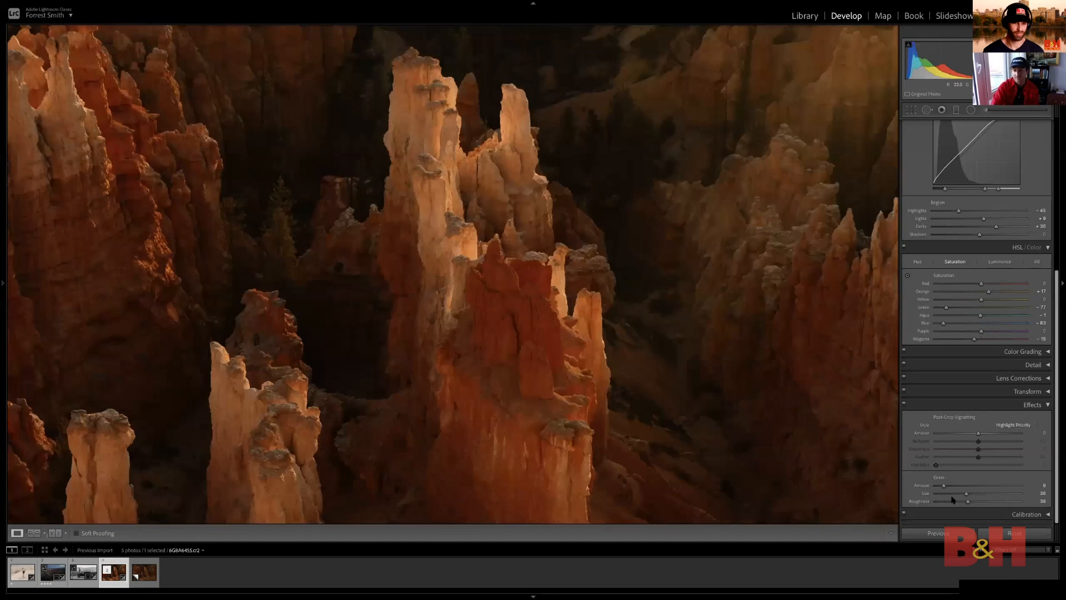
drag(944, 485, 956, 487)
click(640, 260)
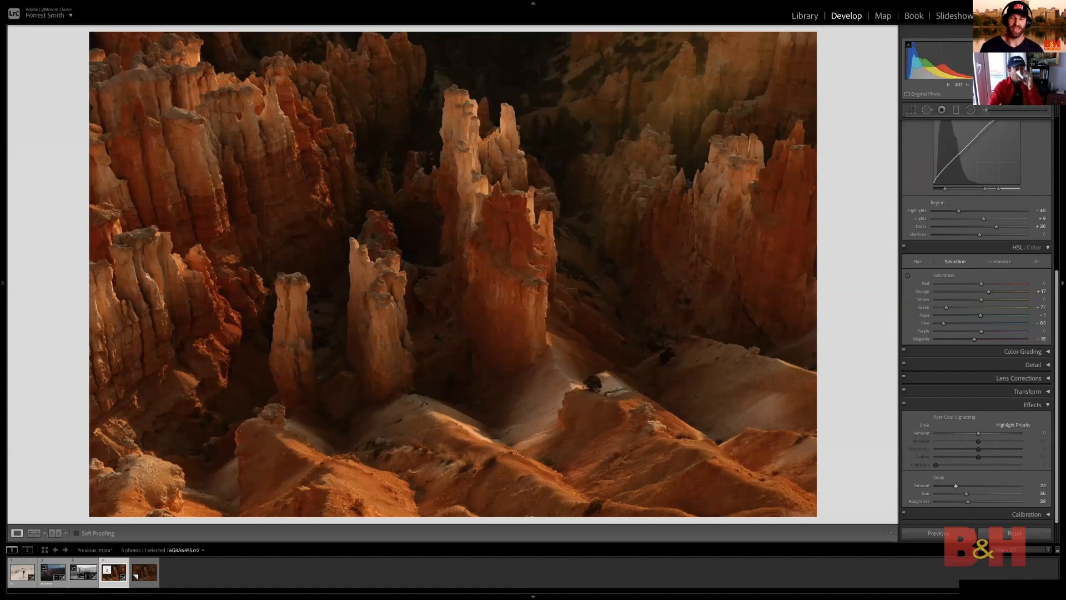
Switch to the black-and-white car photo, review its tone settings and apply the Adobe Monochrome profile
key(Left)
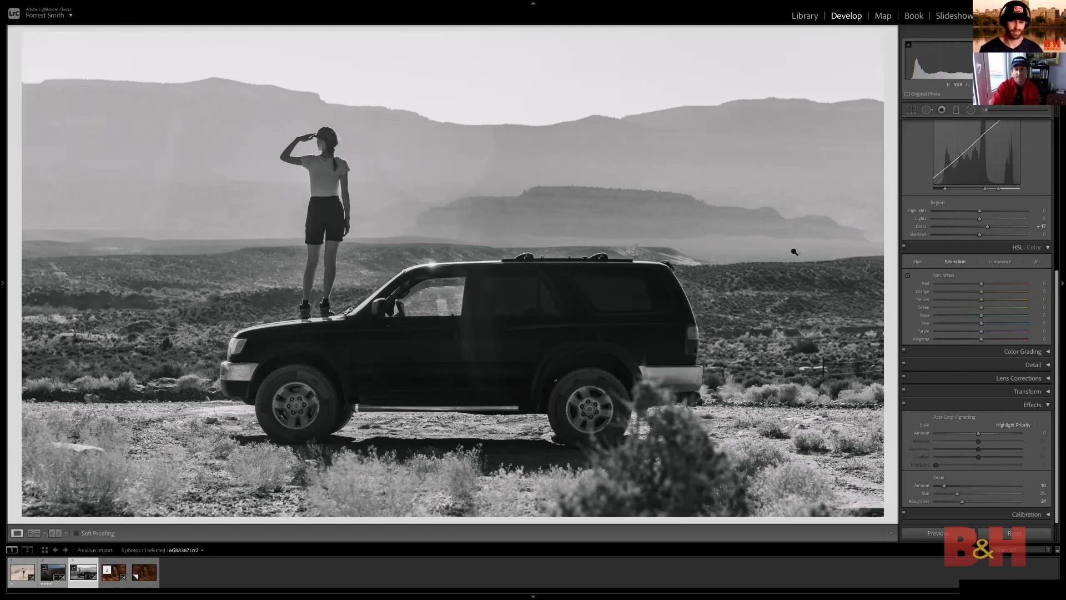
scroll(980, 217, up, 5)
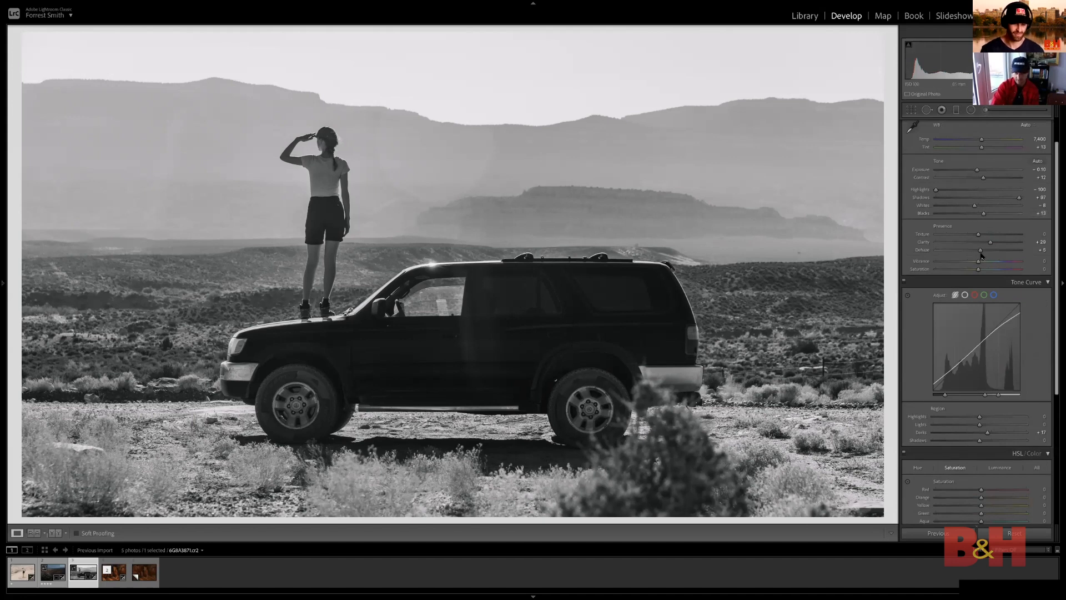
scroll(975, 222, up, 1)
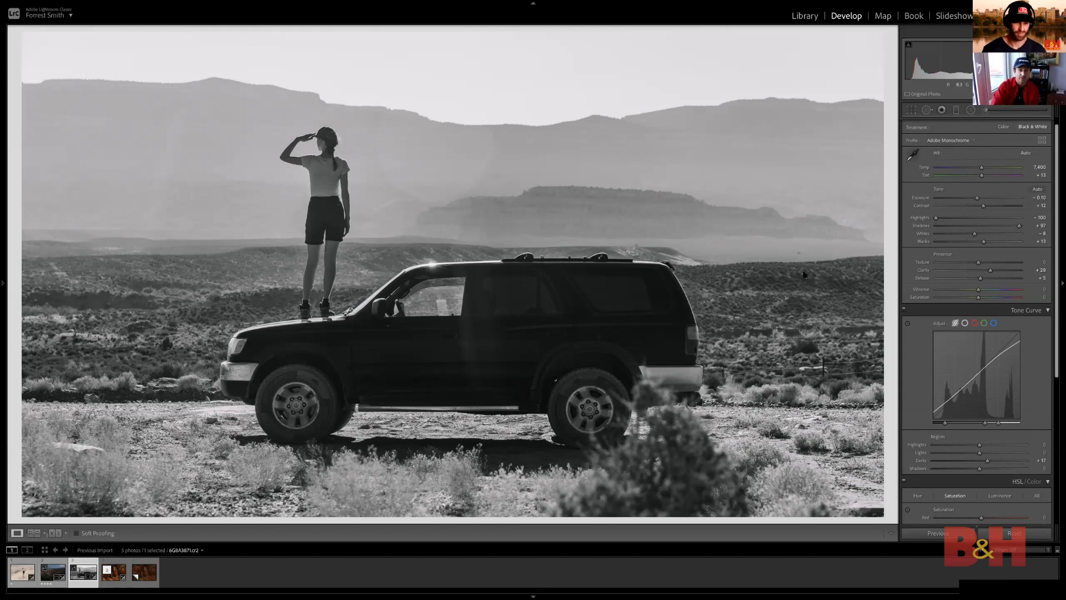
click(975, 143)
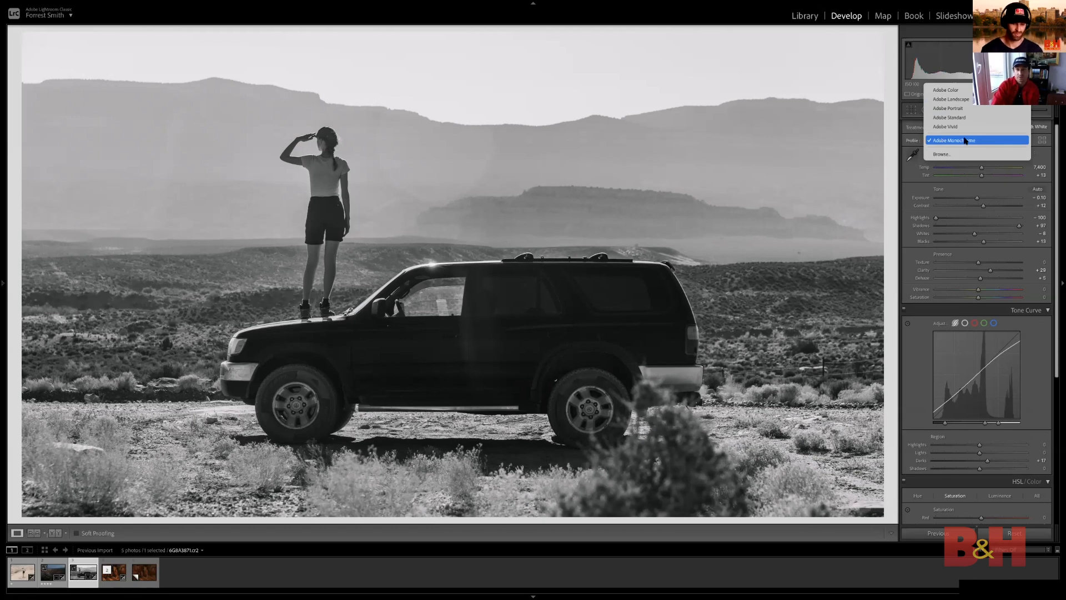
click(995, 143)
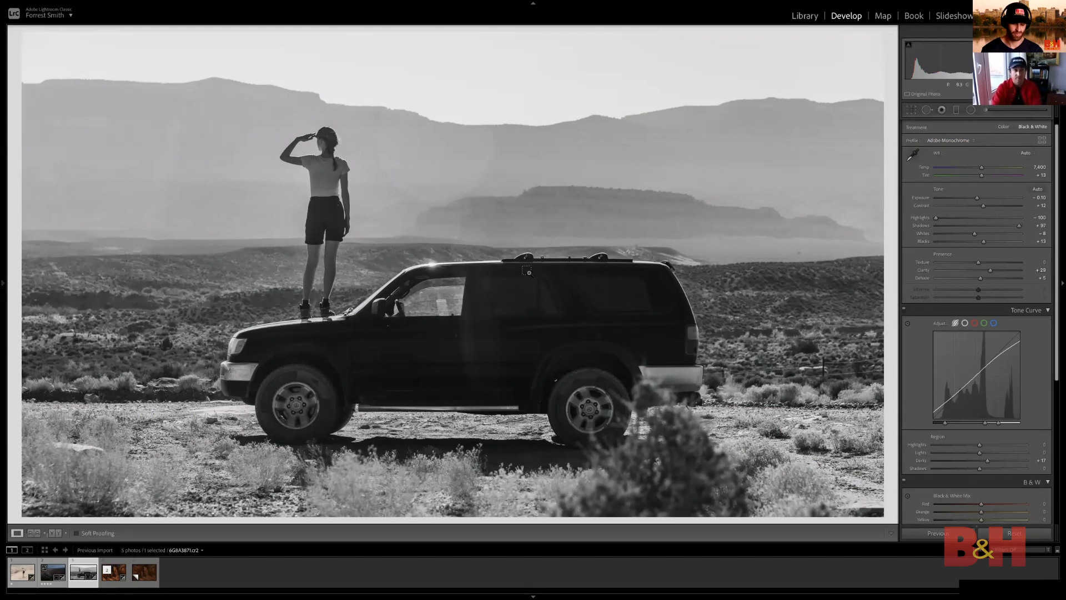
Create a virtual copy of the car photo reset to its unedited state and compare it with the black-and-white version
key(ctrl+apostrophe)
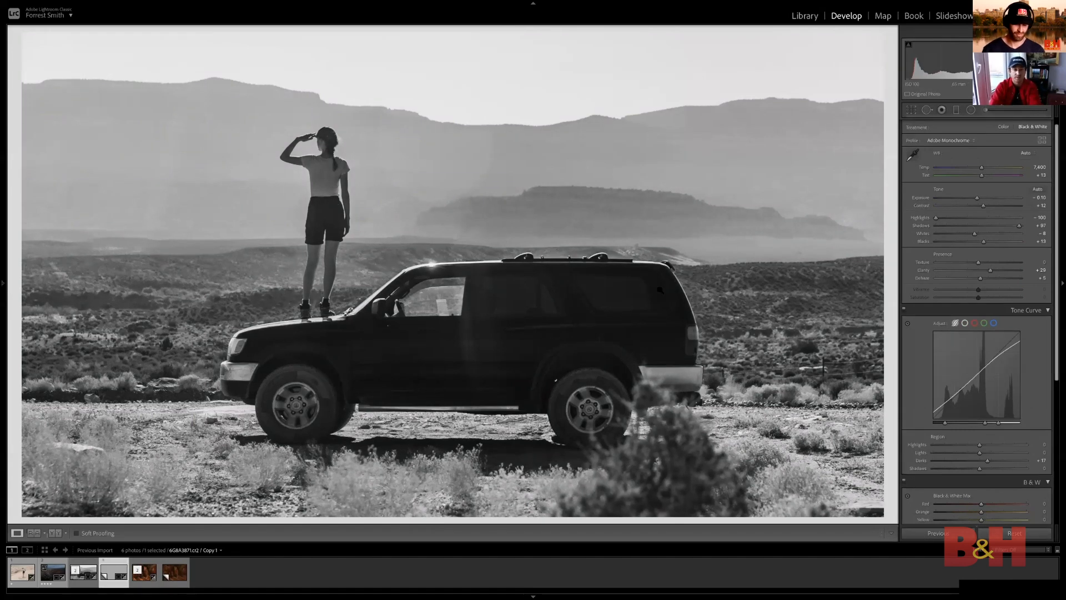
key(ctrl+shift+r)
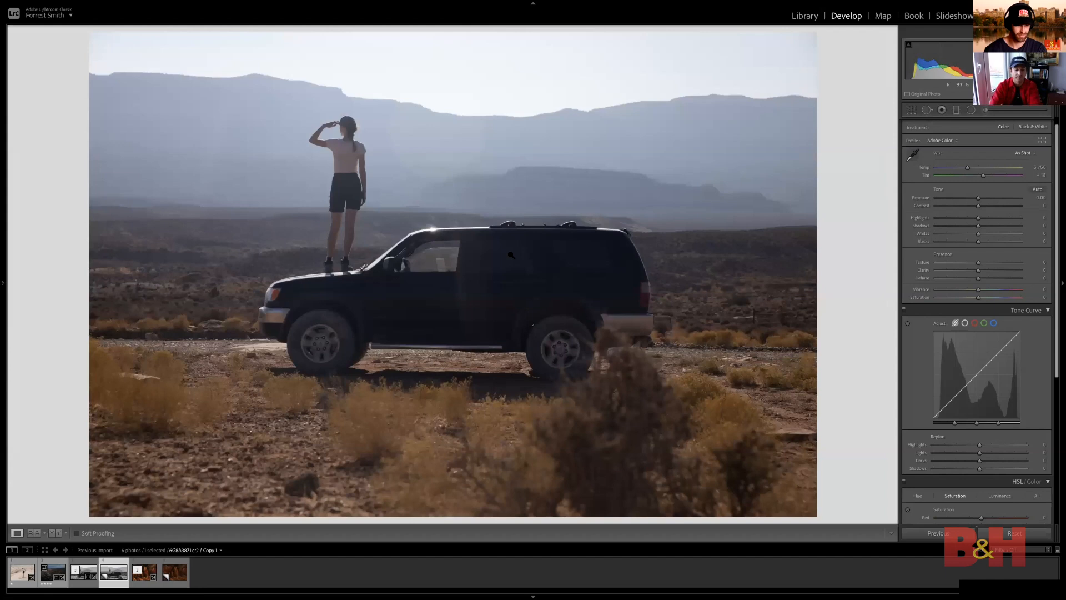
key(Left)
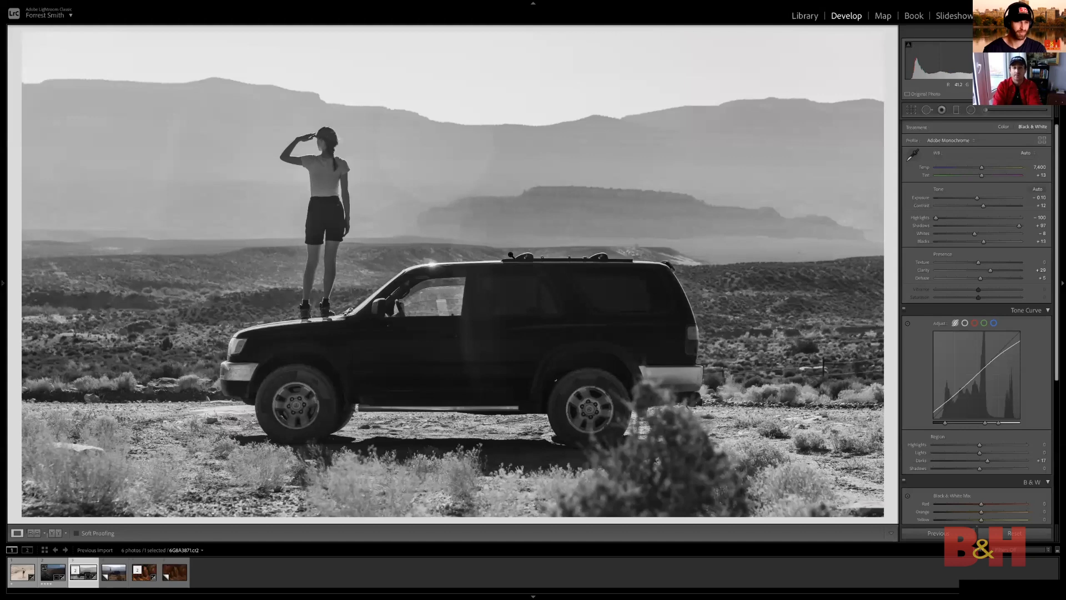
key(Right)
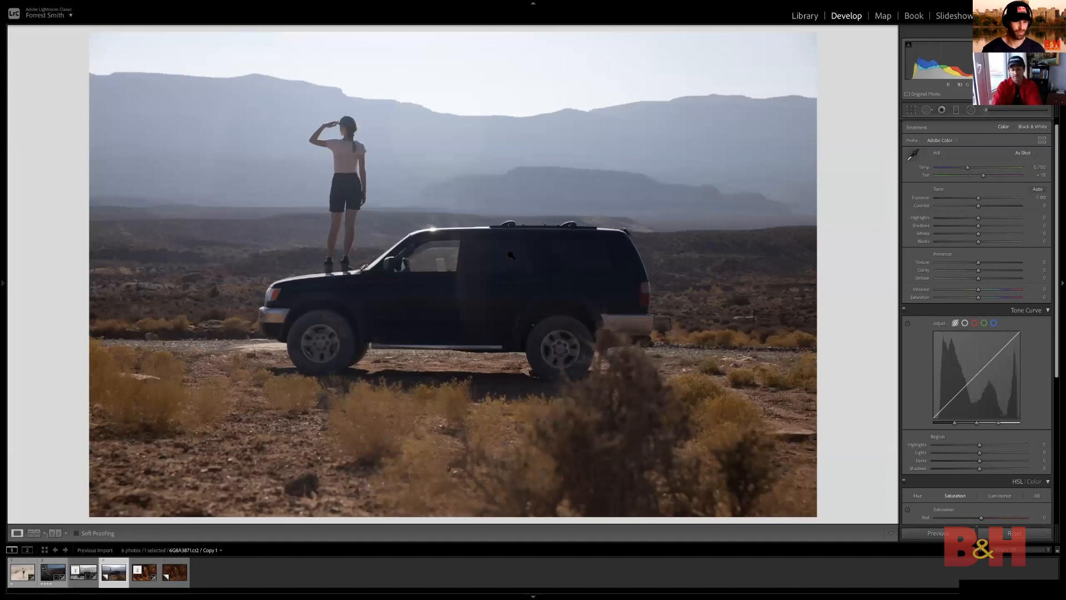
key(Left)
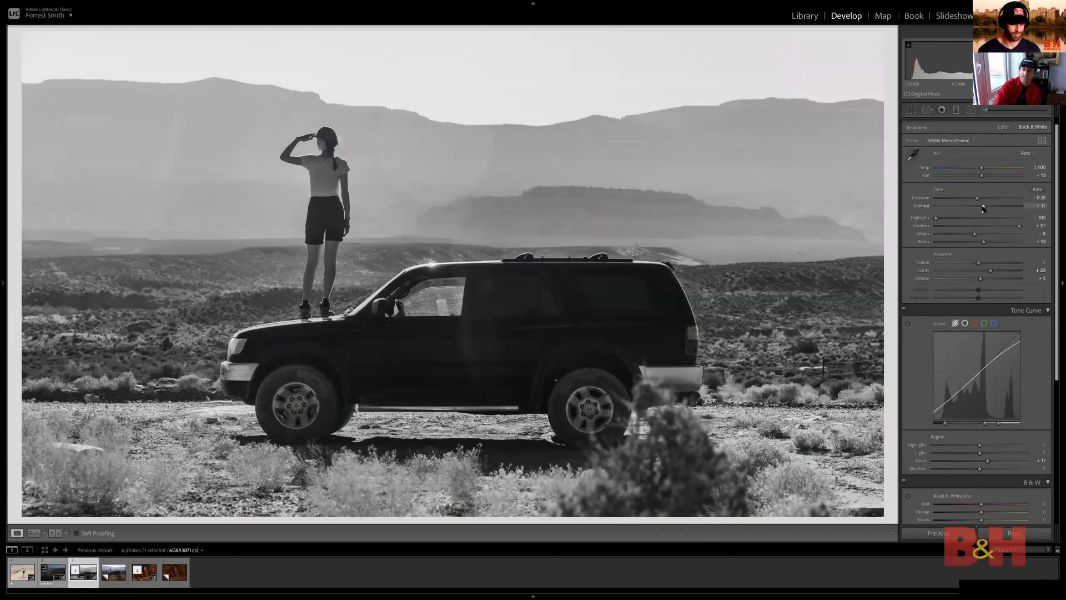
Set the black-and-white car photo's Contrast to +20, Clarity to +33 and Highlights to -100
drag(984, 206, 986, 206)
mouse_move(991, 272)
mouse_down()
mouse_move(1006, 272)
mouse_move(992, 271)
mouse_up()
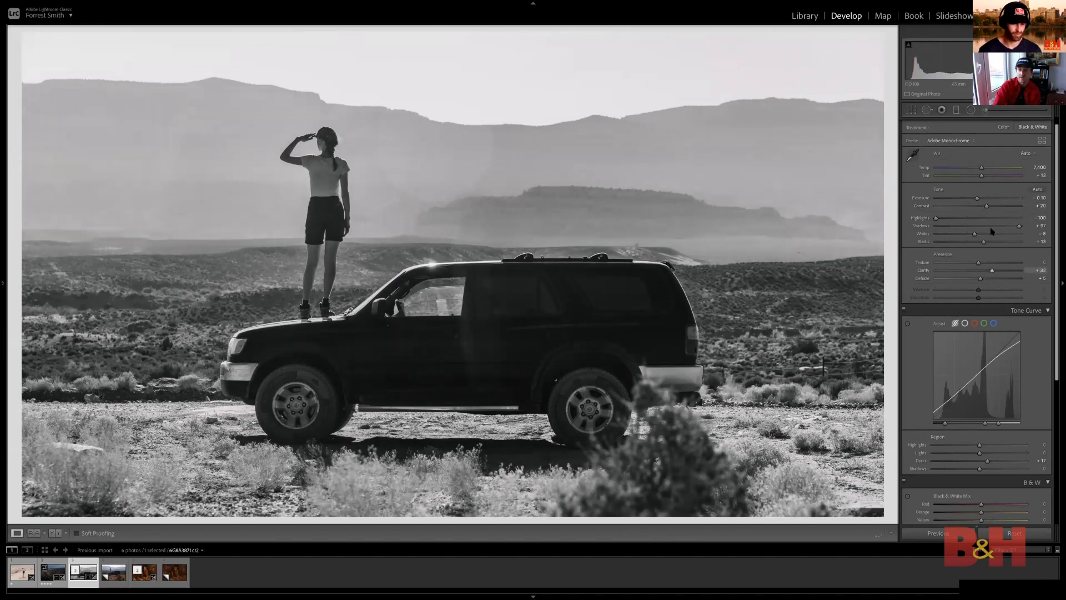
drag(936, 218, 909, 221)
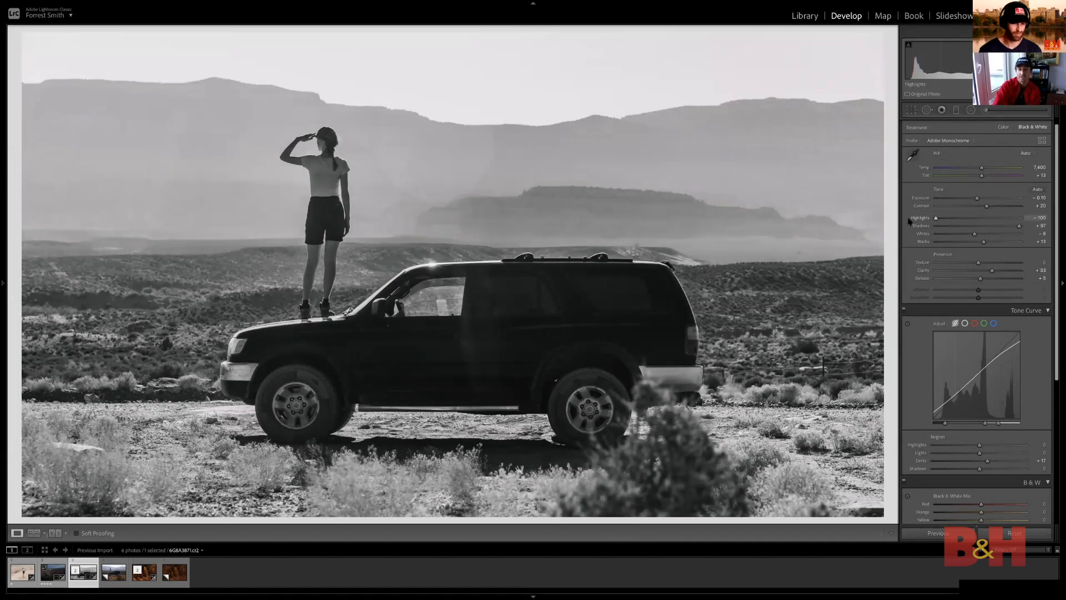
drag(991, 221, 935, 220)
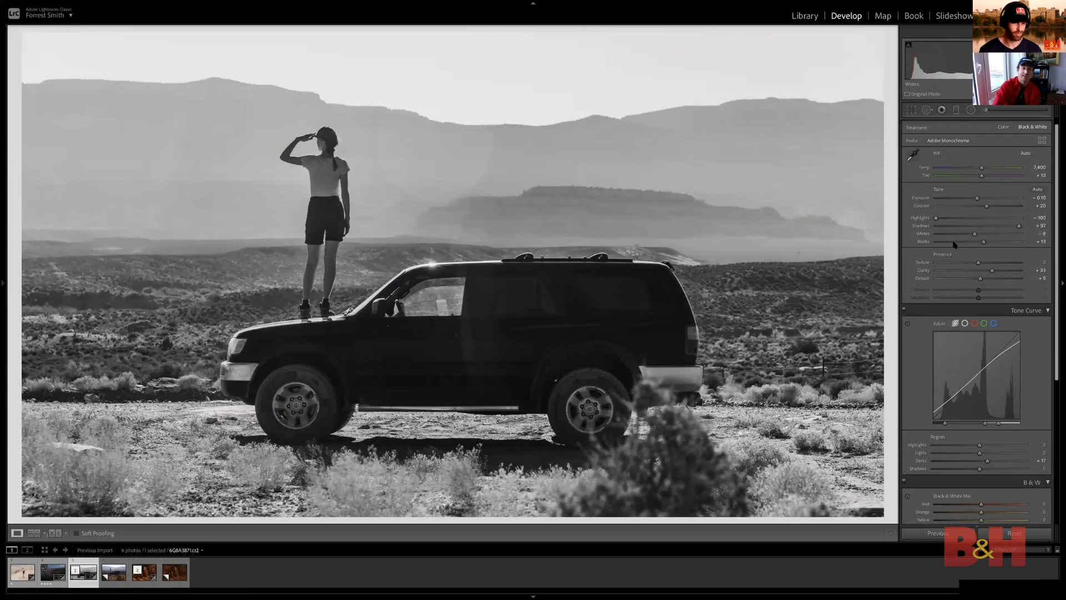
Set the black-and-white car photo's Blacks to +6 and Shadows to +100
mouse_move(983, 242)
mouse_down()
mouse_move(971, 244)
mouse_move(980, 243)
mouse_up()
shift+double_click(920, 242)
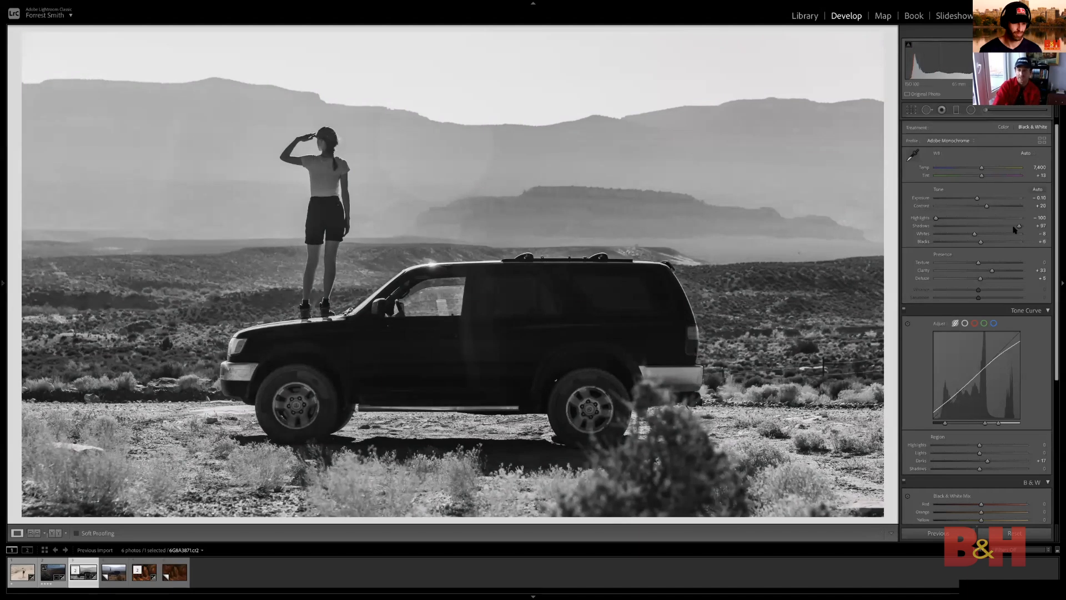
drag(1020, 226, 1021, 227)
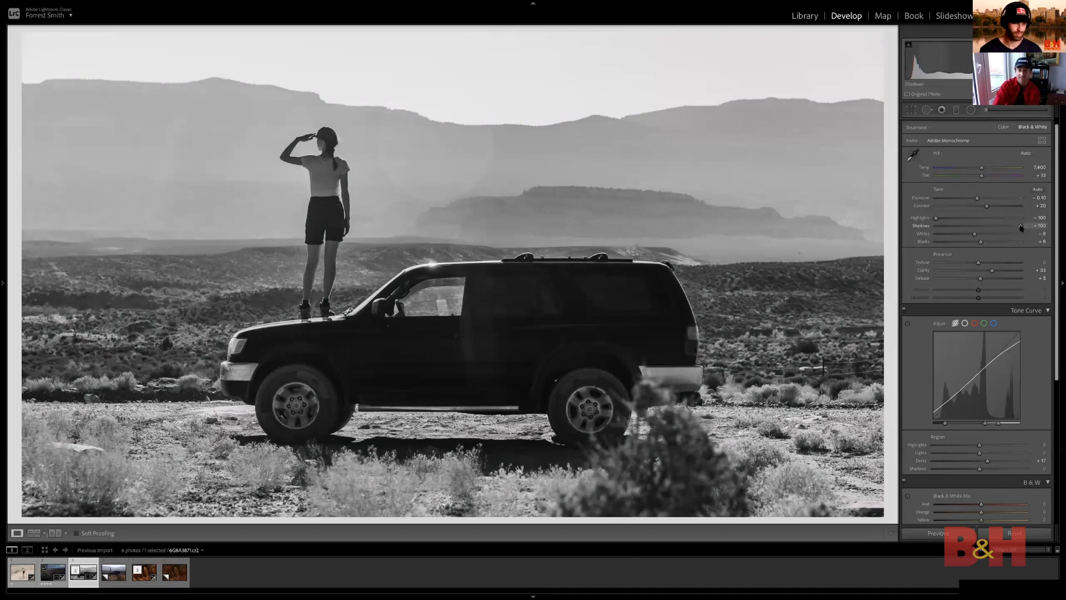
Raise the car photo's Grain amount to 20, inspect the woman and car up close, and settle the amount at 13
scroll(965, 222, down, 3)
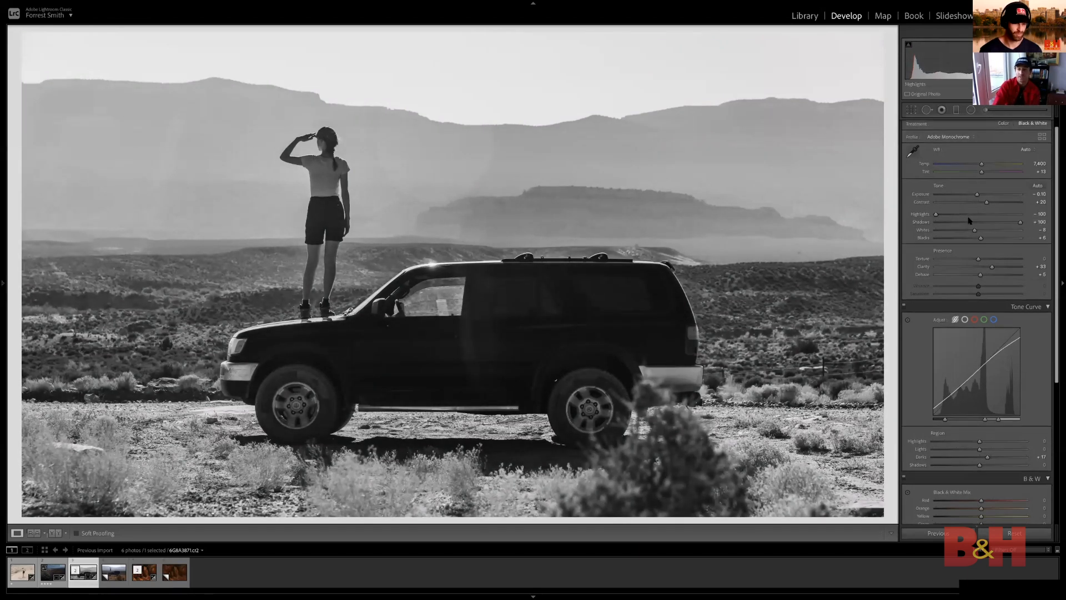
scroll(971, 333, down, 4)
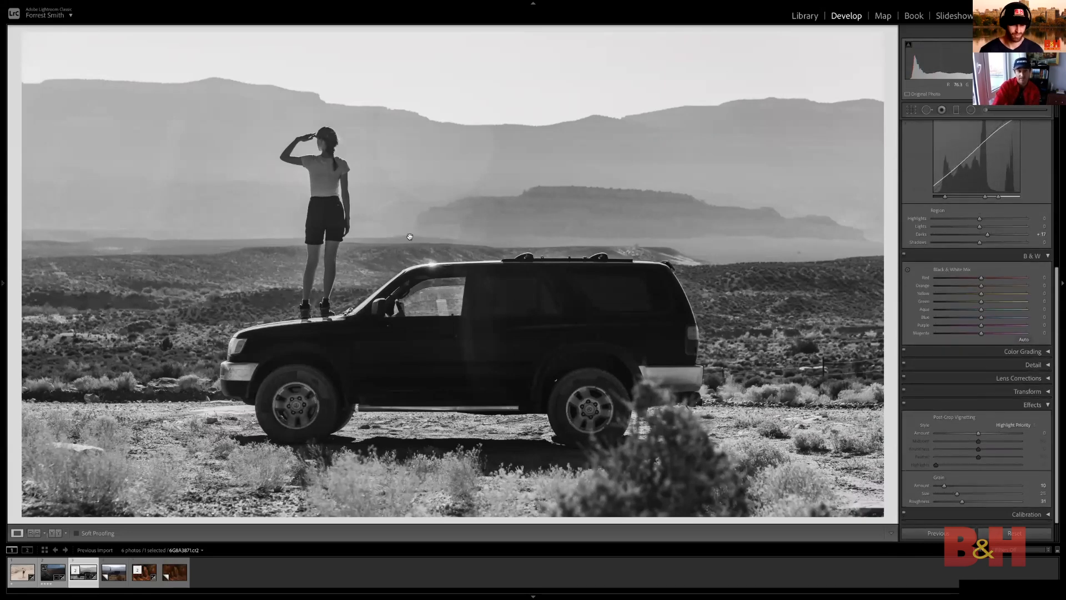
click(426, 241)
drag(352, 198, 645, 391)
click(952, 486)
drag(538, 328, 357, 131)
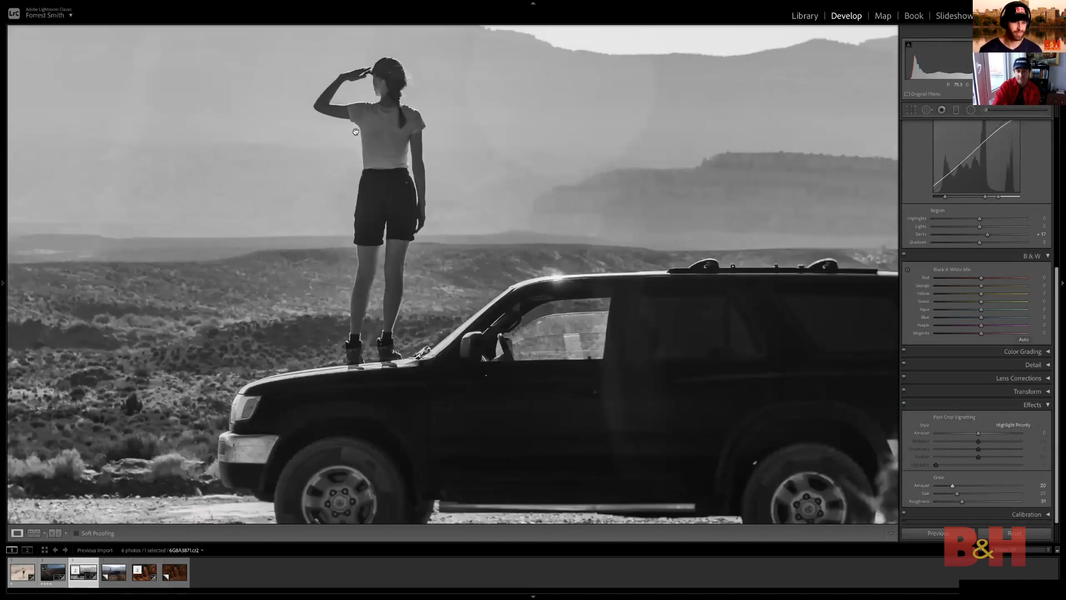
drag(581, 166, 585, 213)
click(585, 212)
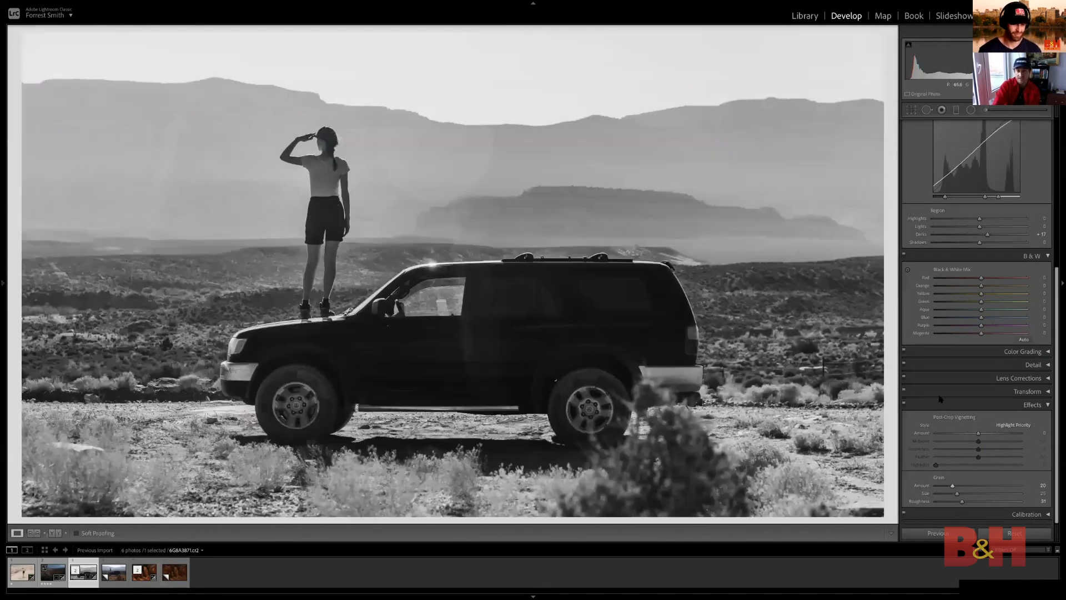
click(948, 487)
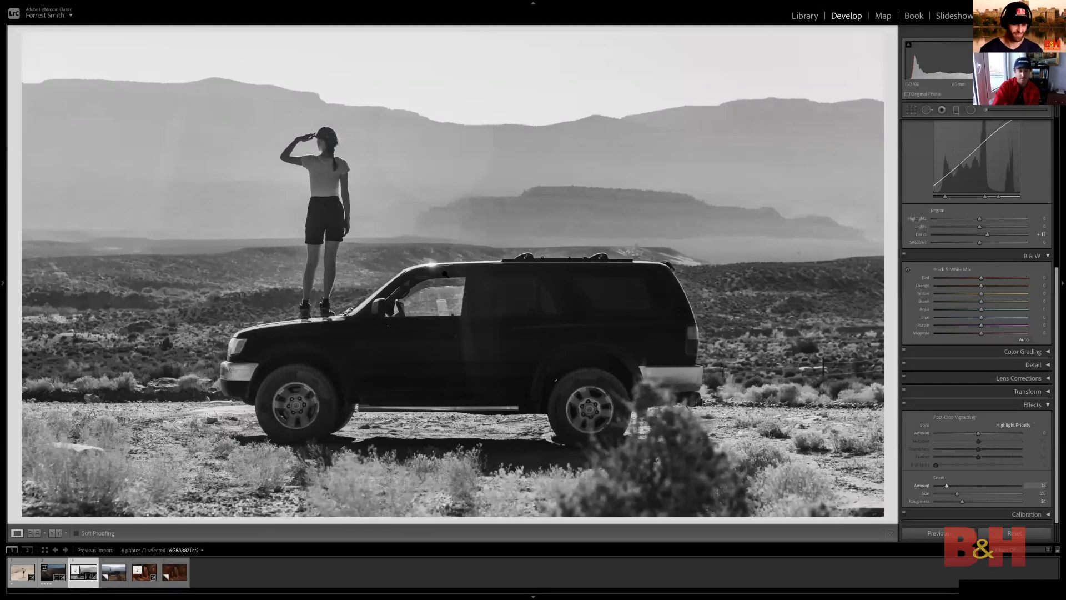
View the wide canyon landscape, compare it with the orange rock-spire photo, and return to the wide landscape
click(52, 570)
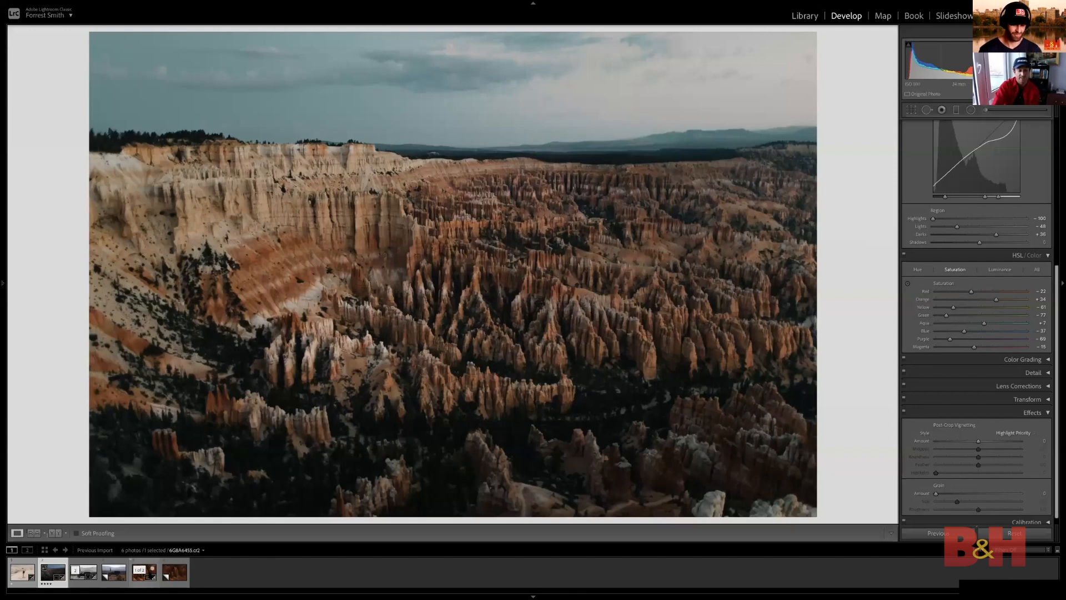
click(144, 571)
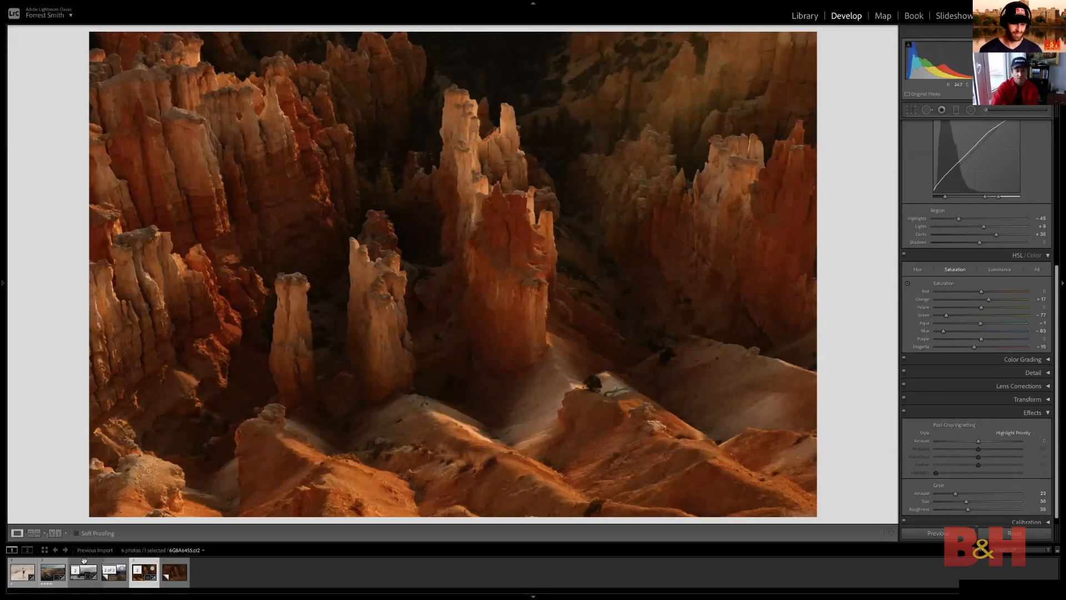
click(53, 572)
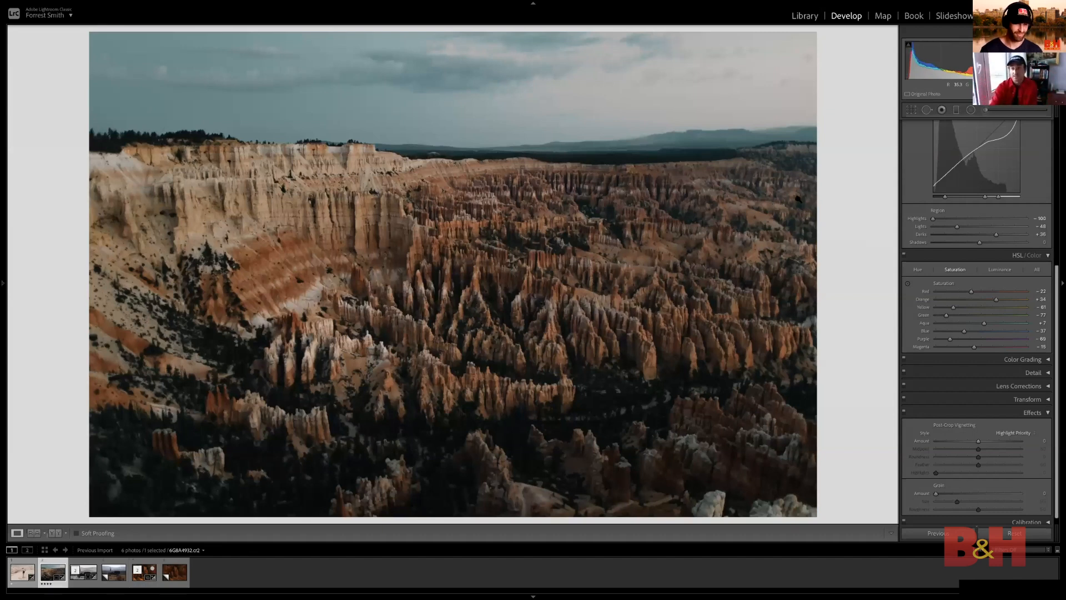
Inspect the wide canyon landscape's rocks and dark trees up close and lower its Blacks to +15
scroll(958, 247, up, 5)
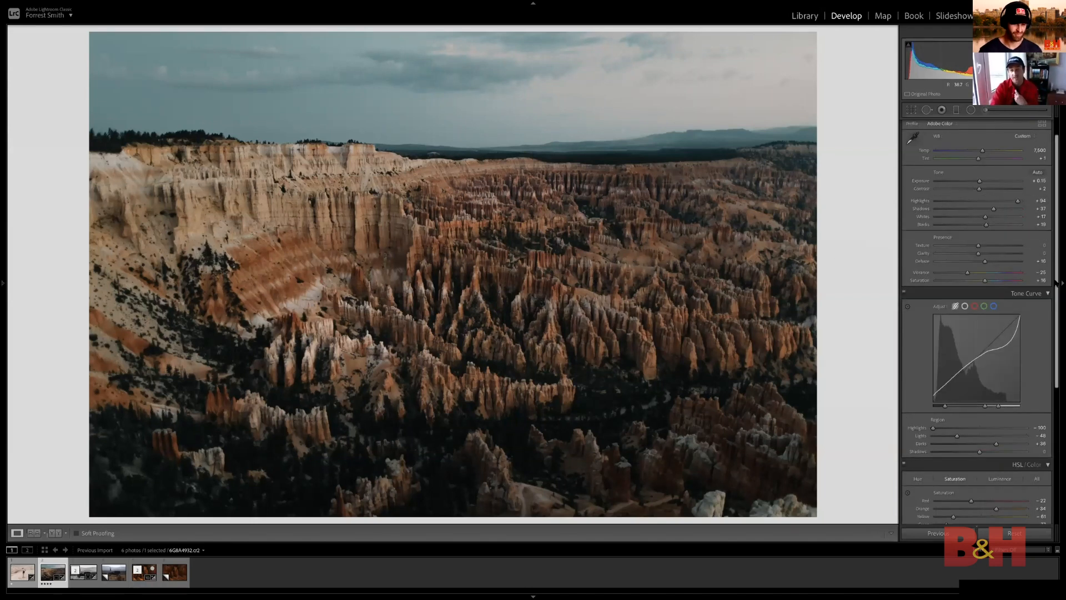
click(587, 397)
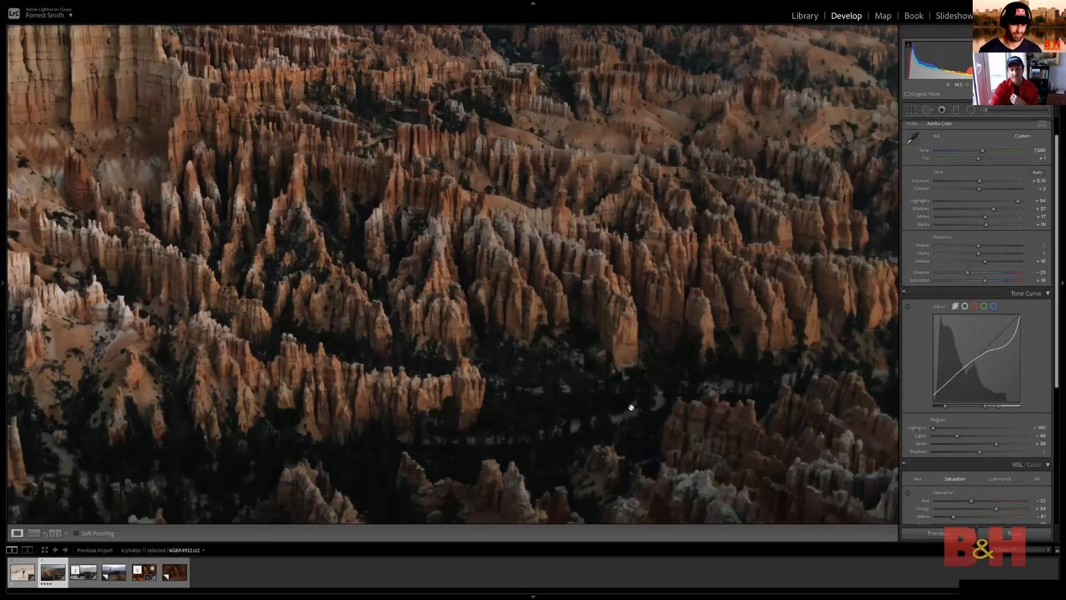
drag(340, 74, 400, 213)
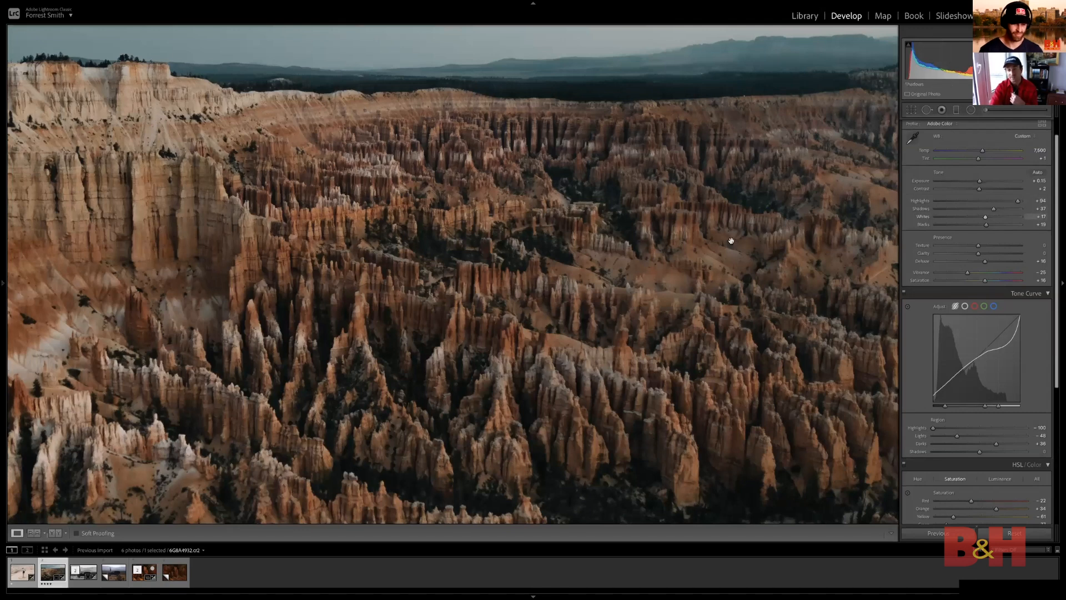
drag(704, 275, 649, 144)
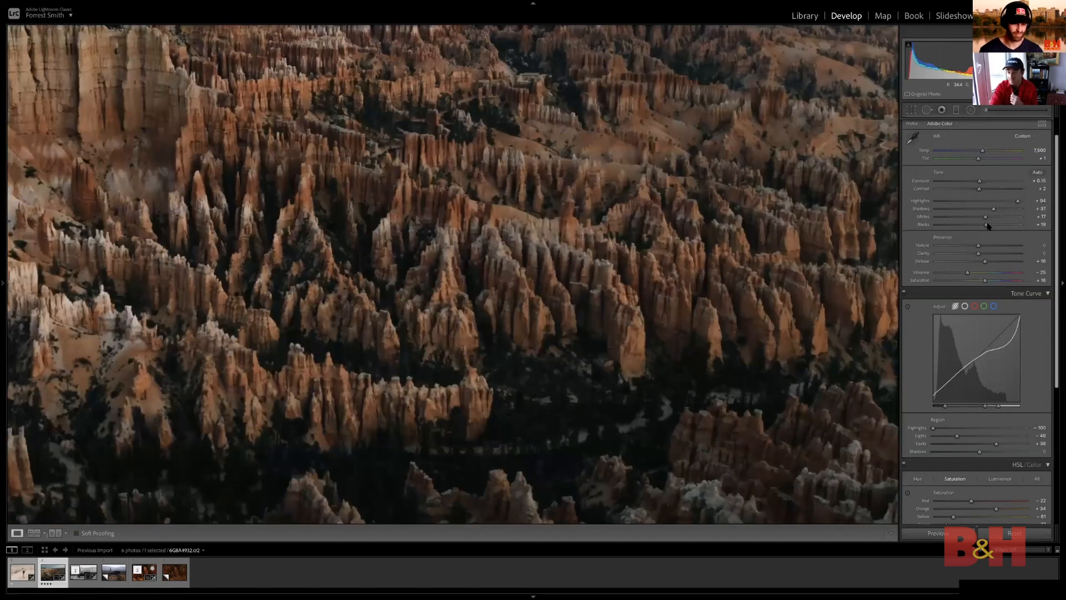
drag(986, 226, 985, 225)
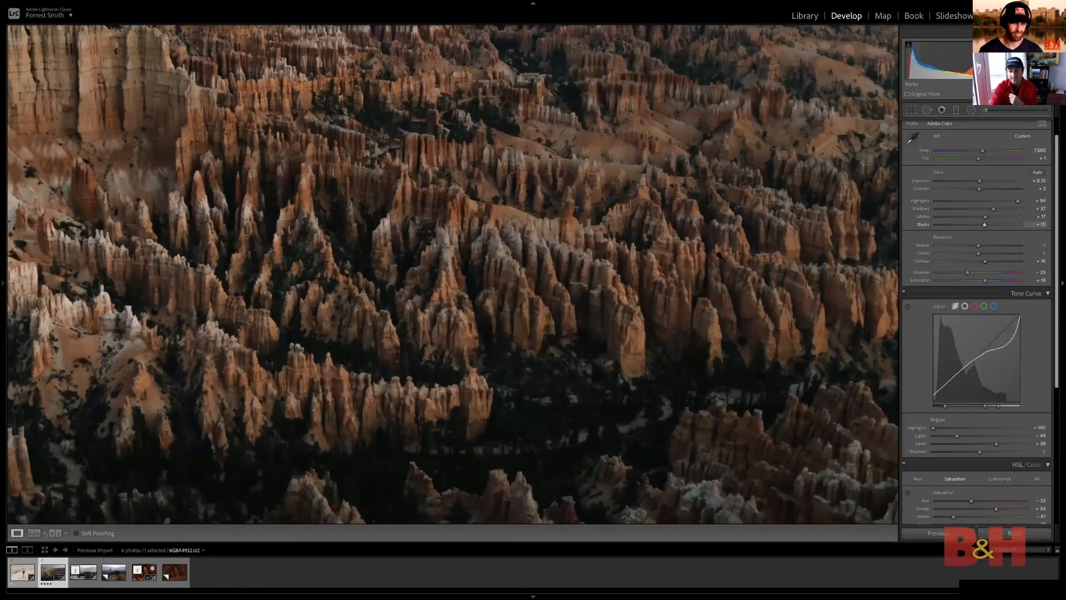
click(697, 271)
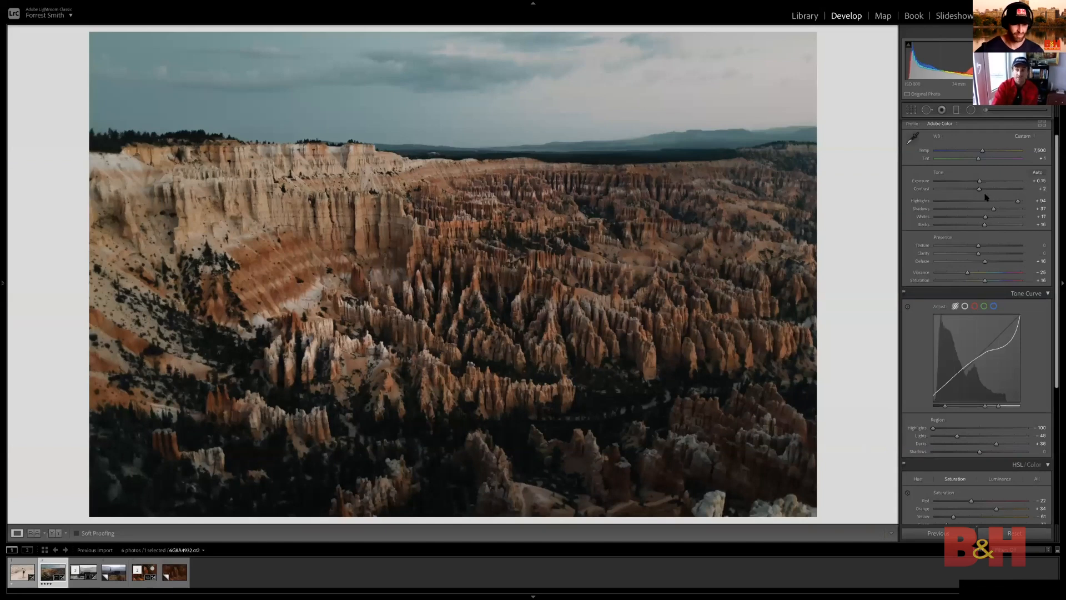
Cool the wide landscape's Temp and shift its Tint slightly toward green, checking the cliffs and rock spires up close
scroll(986, 197, down, 3)
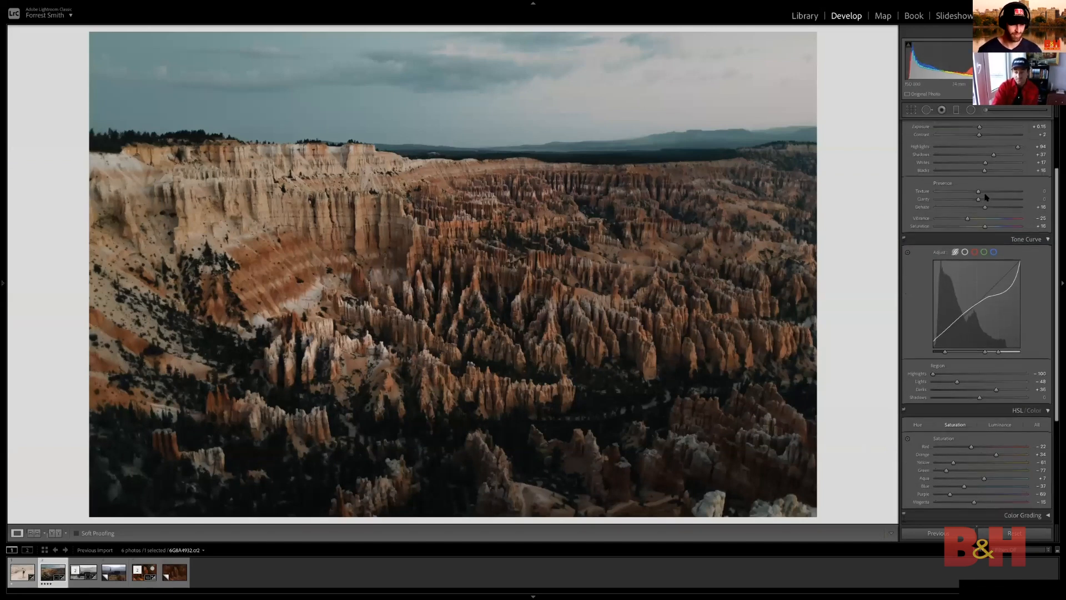
scroll(977, 193, up, 4)
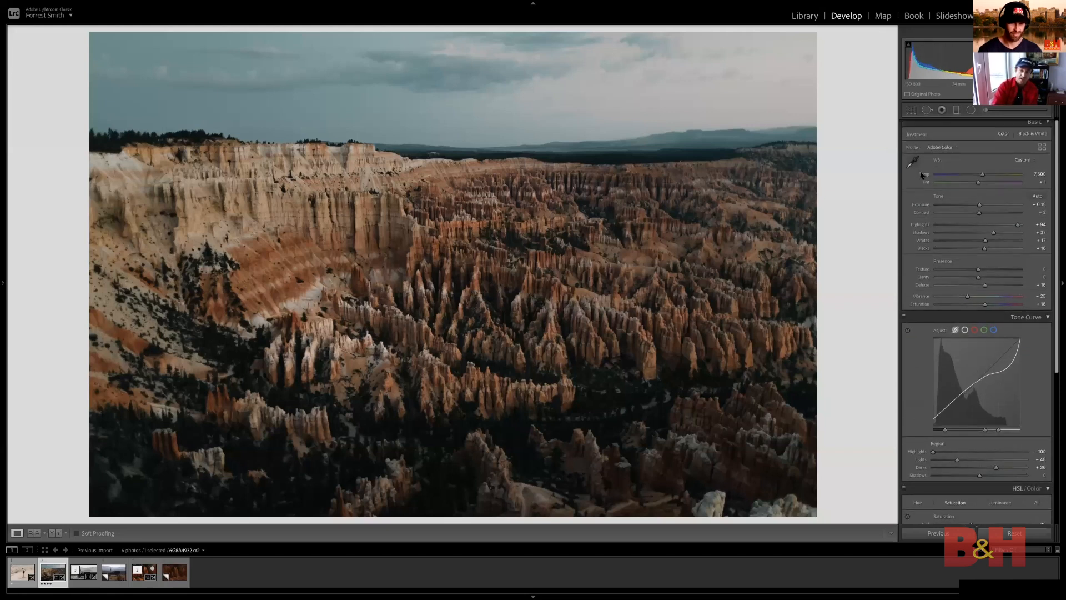
drag(927, 185, 903, 177)
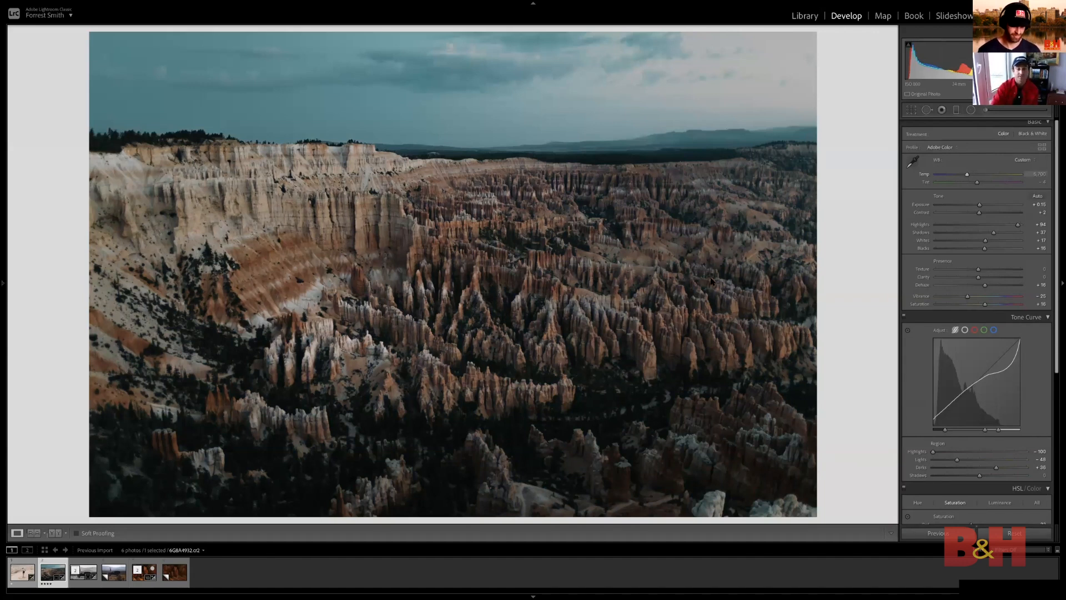
key(ctrl+equal)
key(ctrl+equal)
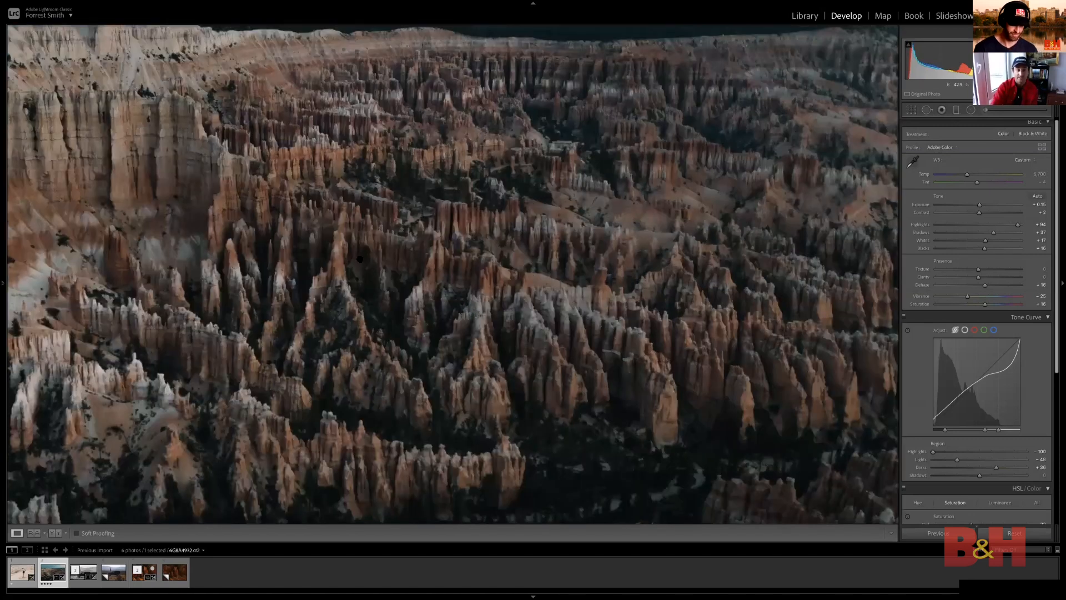
click(540, 377)
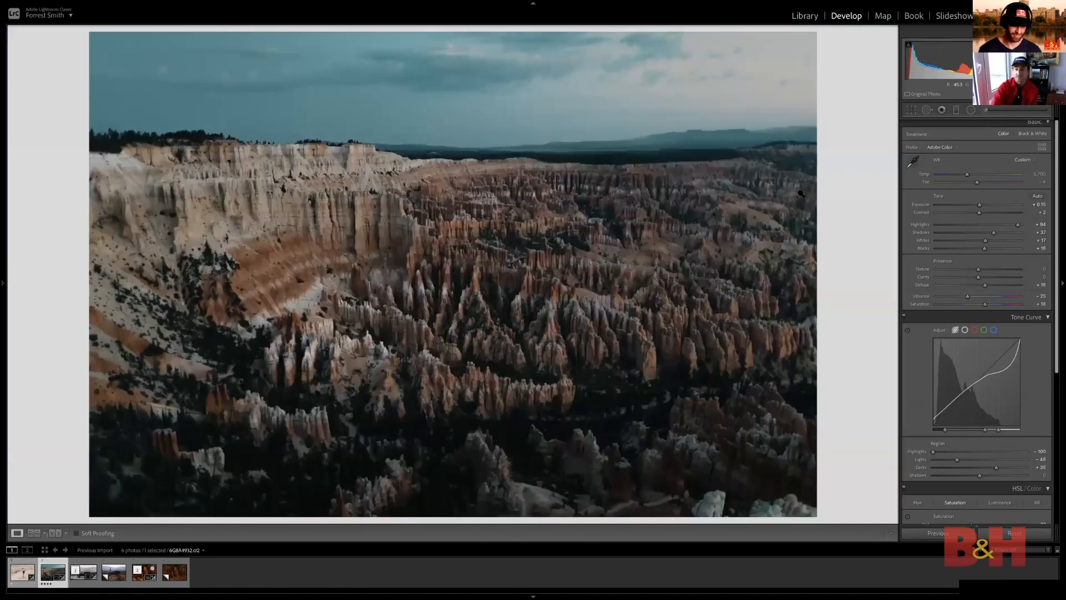
Warm the landscape's Temp to about 6,700 and examine the cliffs, horizon and sky up close
drag(975, 172, 976, 175)
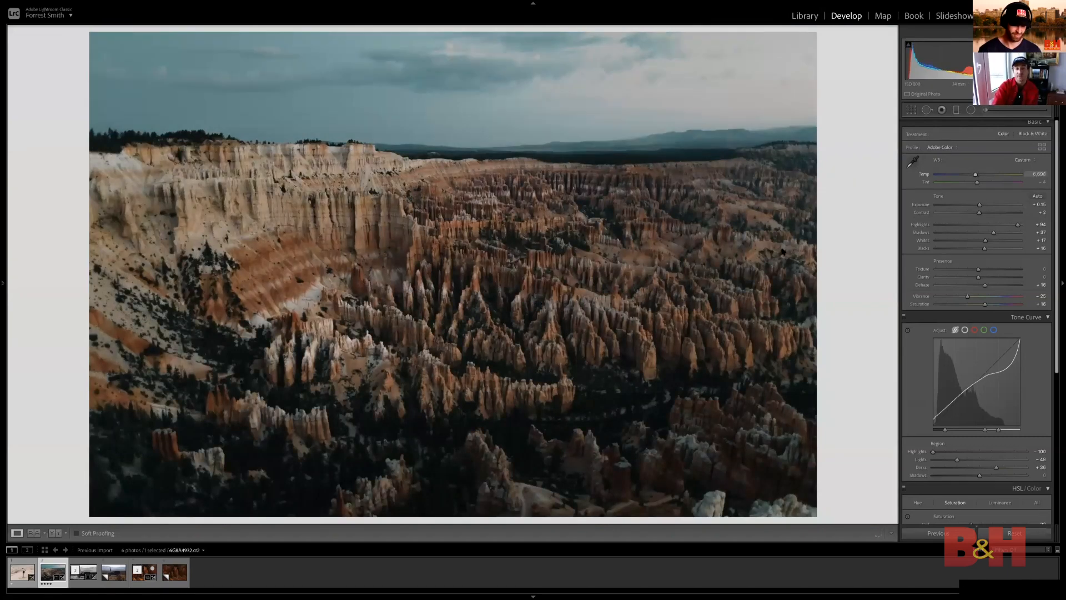
click(322, 247)
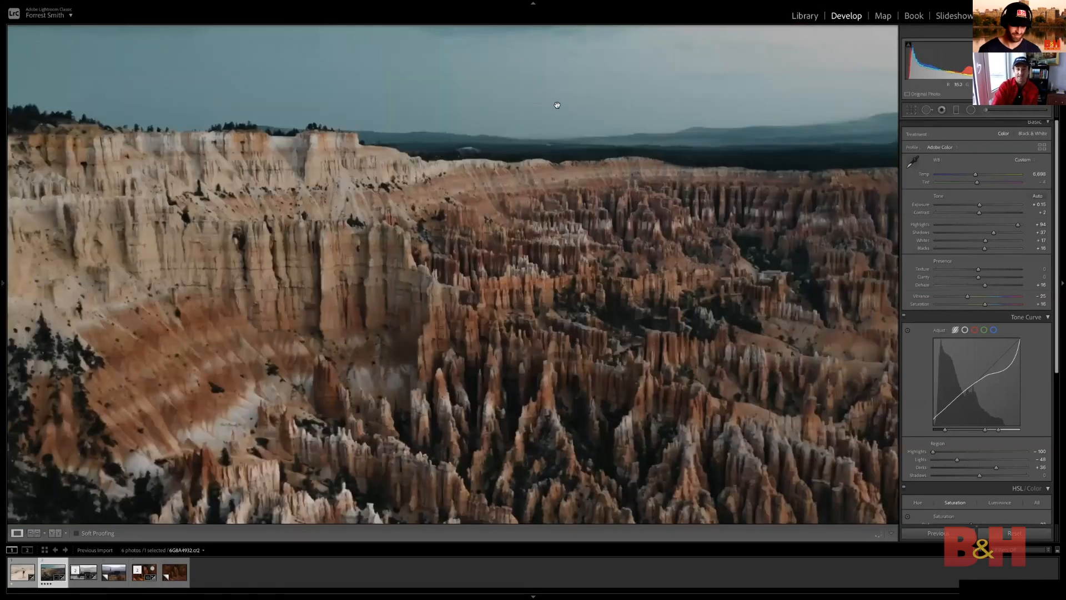
drag(557, 104, 536, 92)
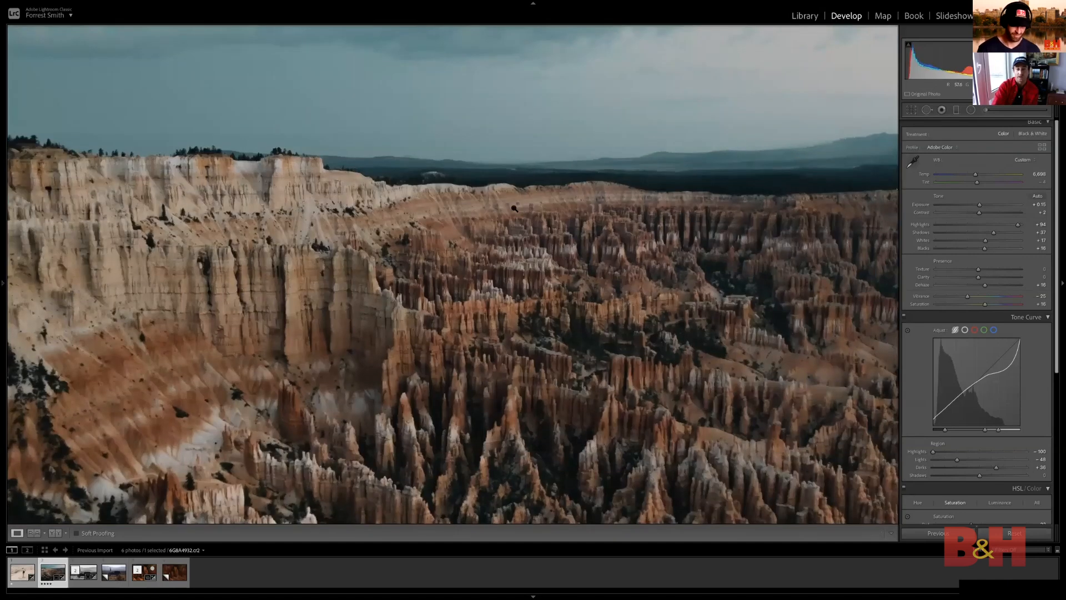
click(609, 235)
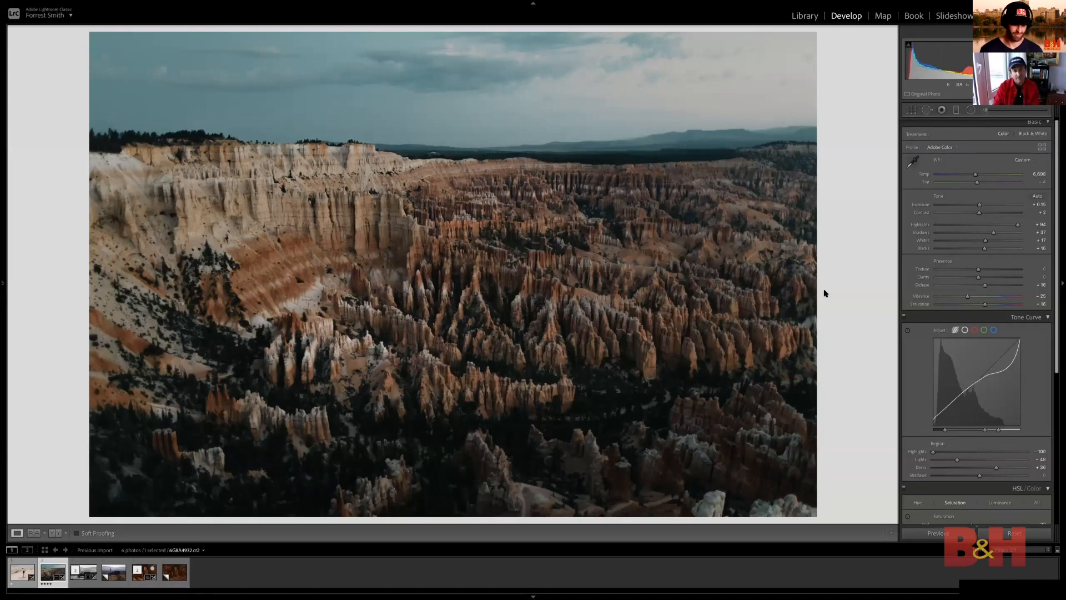
click(495, 185)
drag(495, 185, 553, 254)
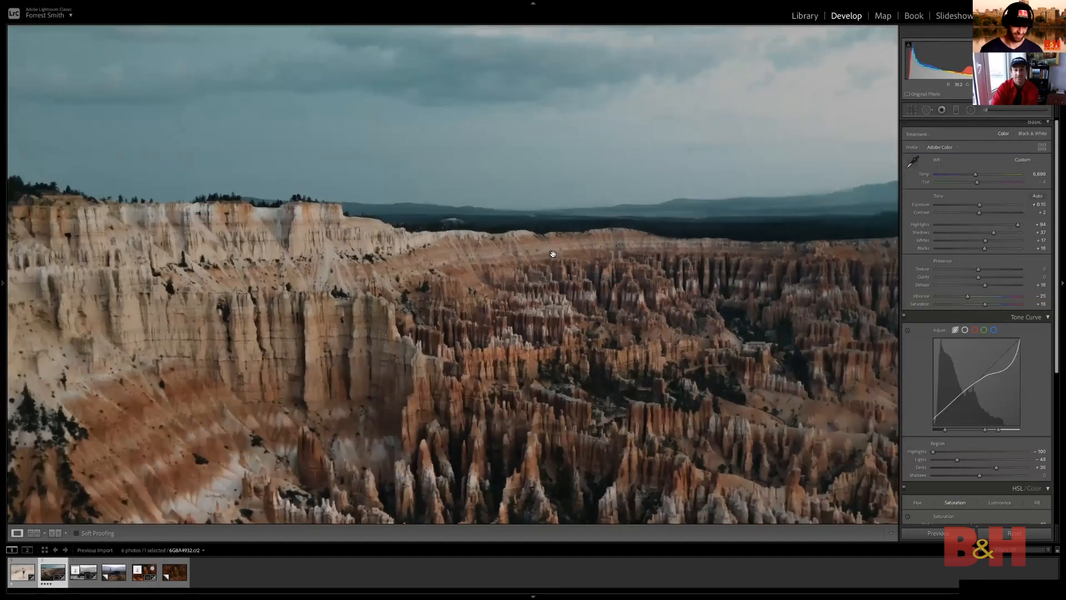
click(598, 243)
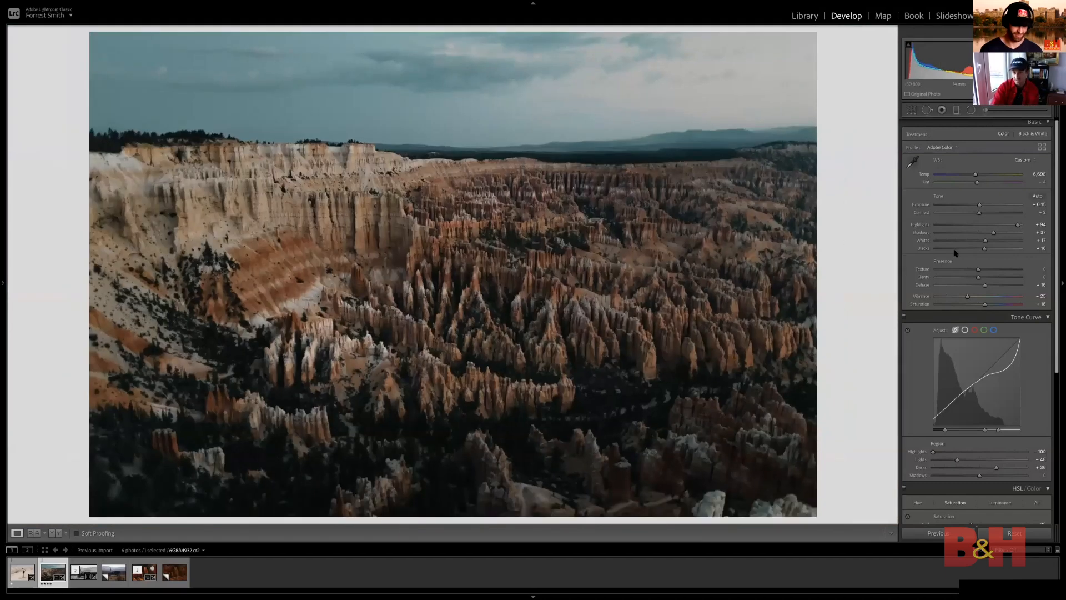
Set the landscape's color saturation to Green -73, Yellow -57 and Orange +53, and check the rocks up close
scroll(959, 253, down, 2)
scroll(959, 252, down, 6)
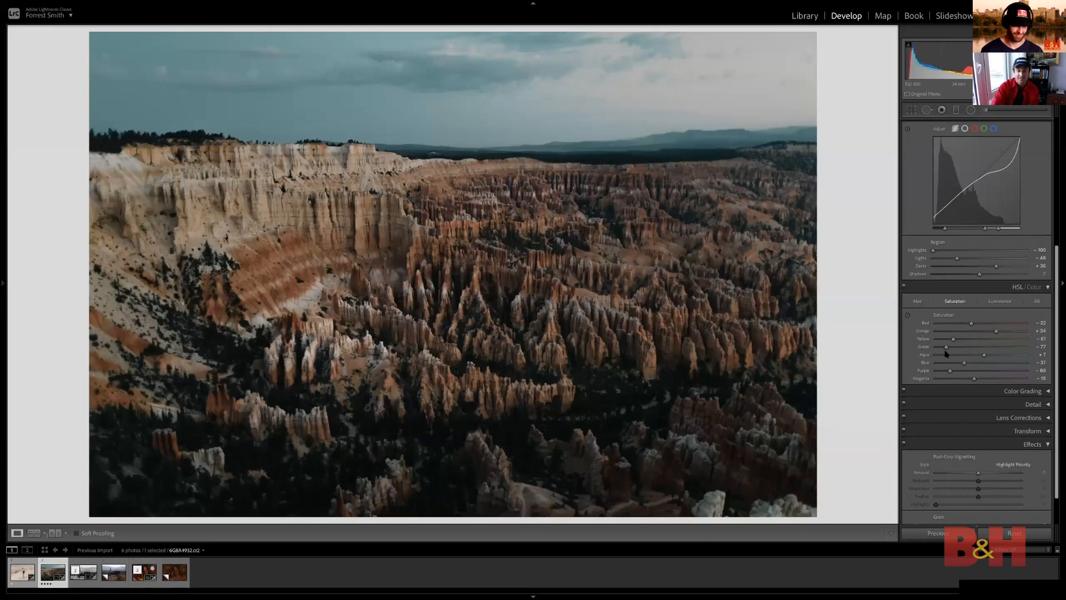
mouse_move(947, 349)
mouse_down()
mouse_move(983, 351)
mouse_move(947, 350)
mouse_move(971, 341)
mouse_move(958, 341)
mouse_up()
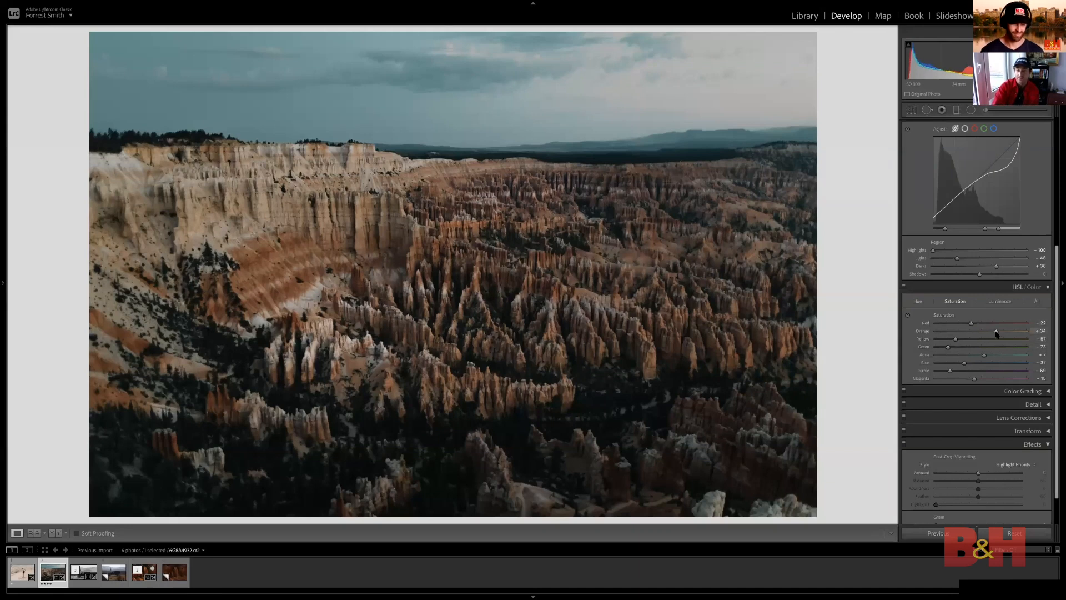
drag(996, 333, 1005, 334)
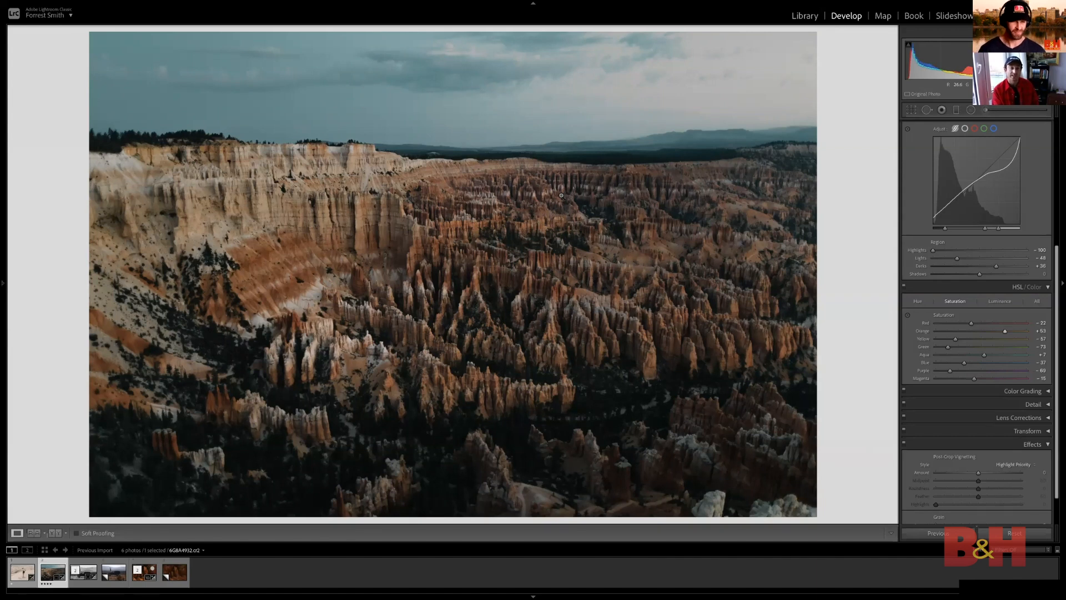
scroll(1009, 317, down, 2)
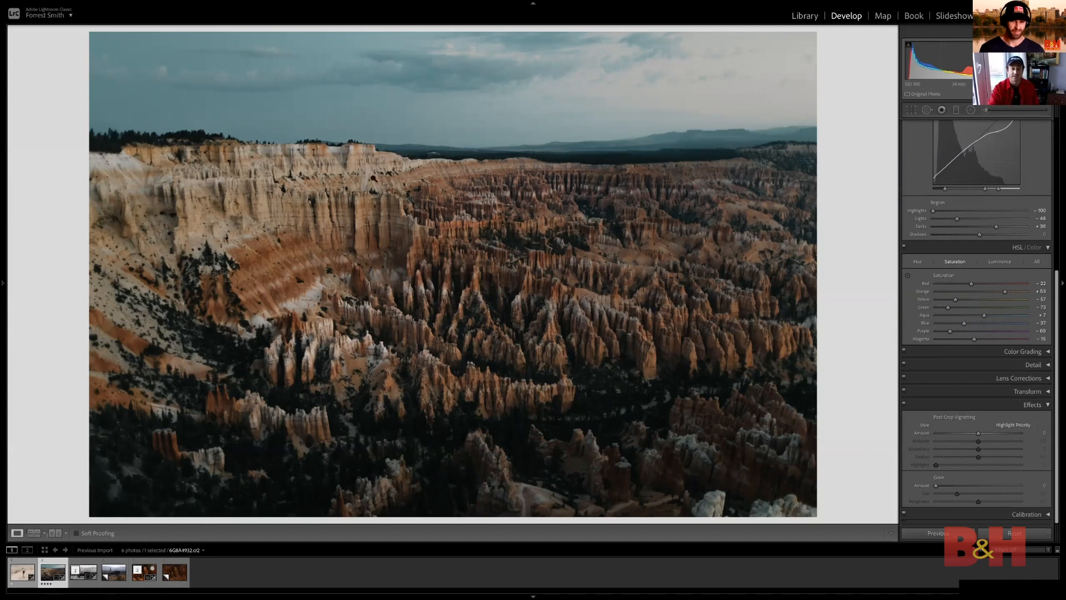
click(405, 140)
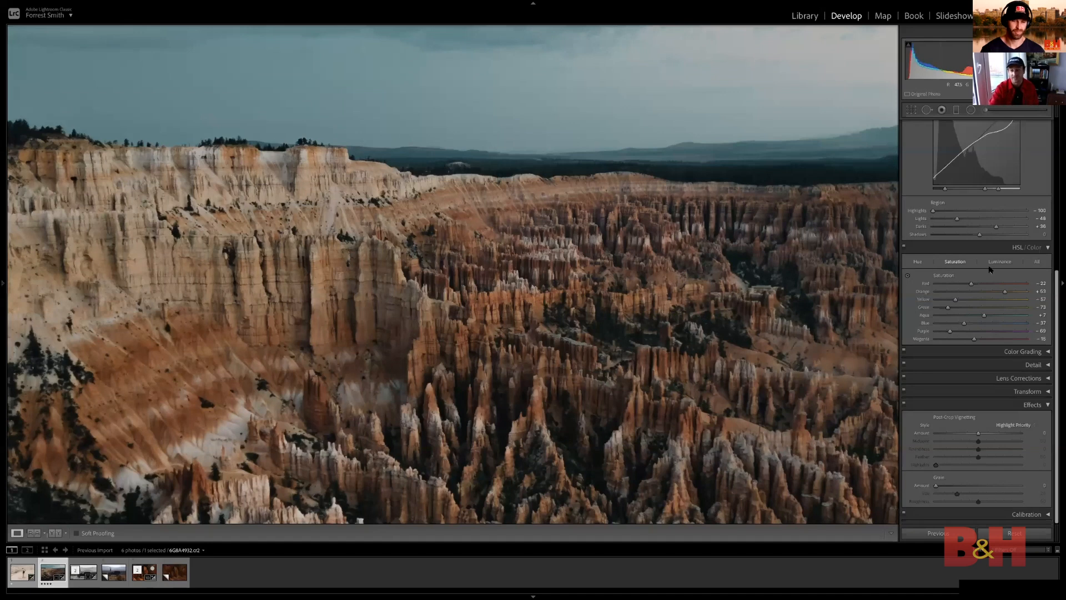
Set the wide canyon landscape's sharpening Amount to 77
scroll(991, 268, up, 5)
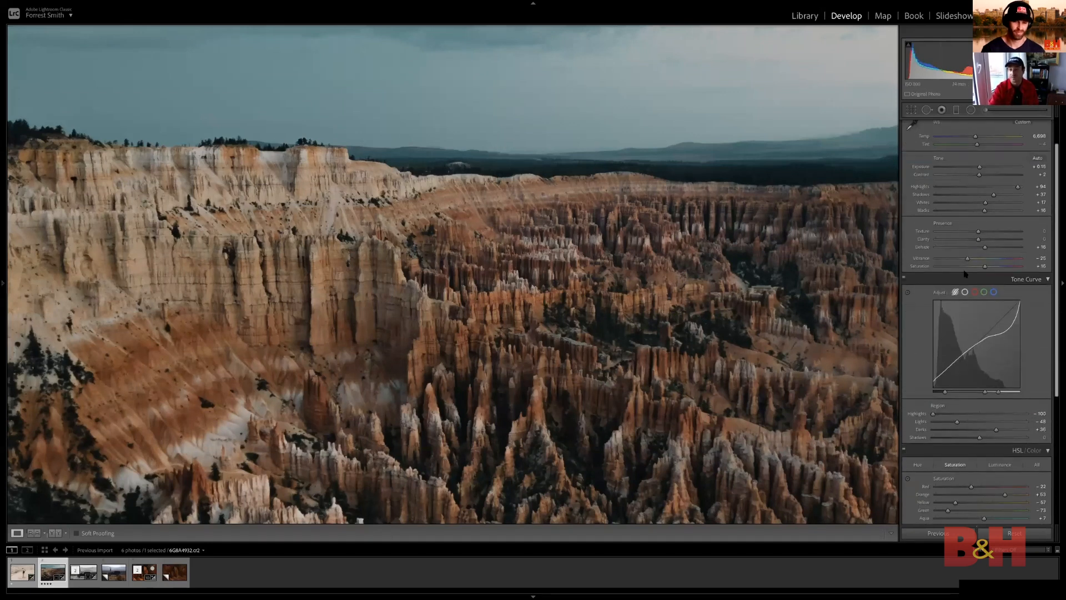
click(1047, 279)
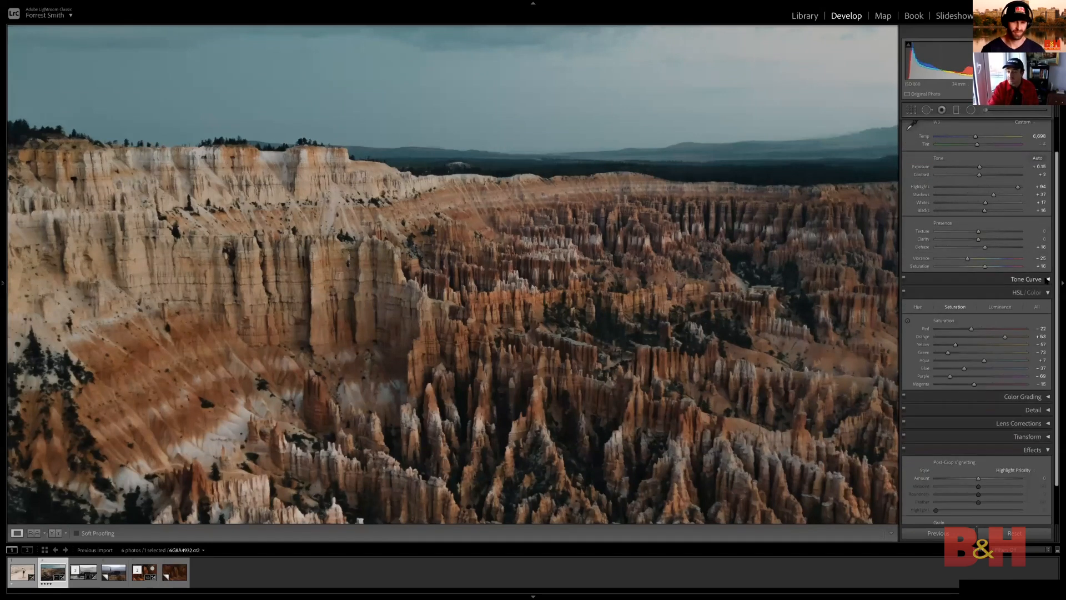
scroll(1041, 321, down, 1)
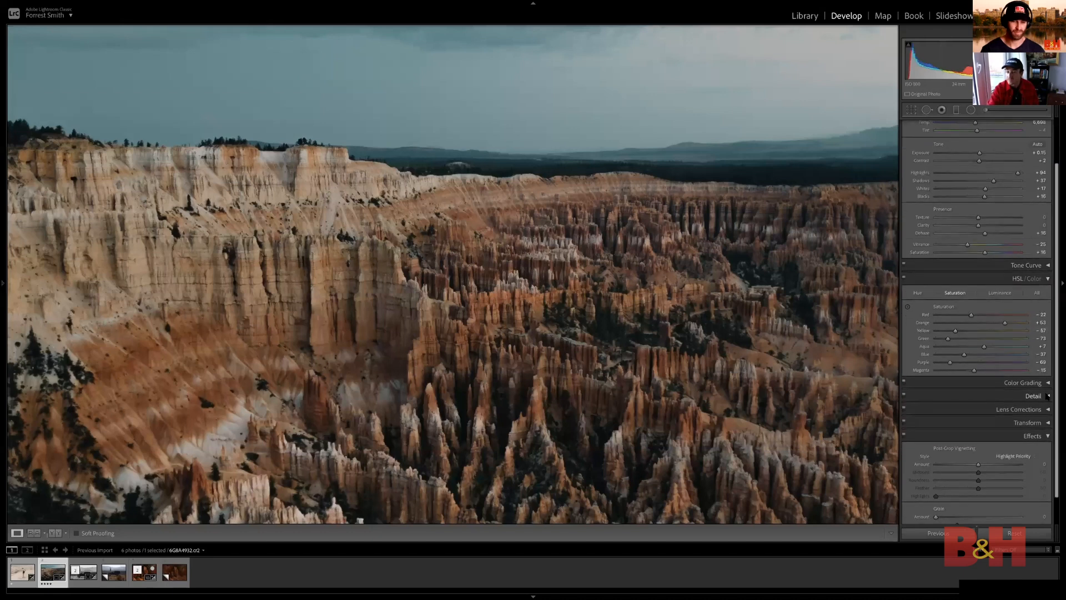
click(1042, 396)
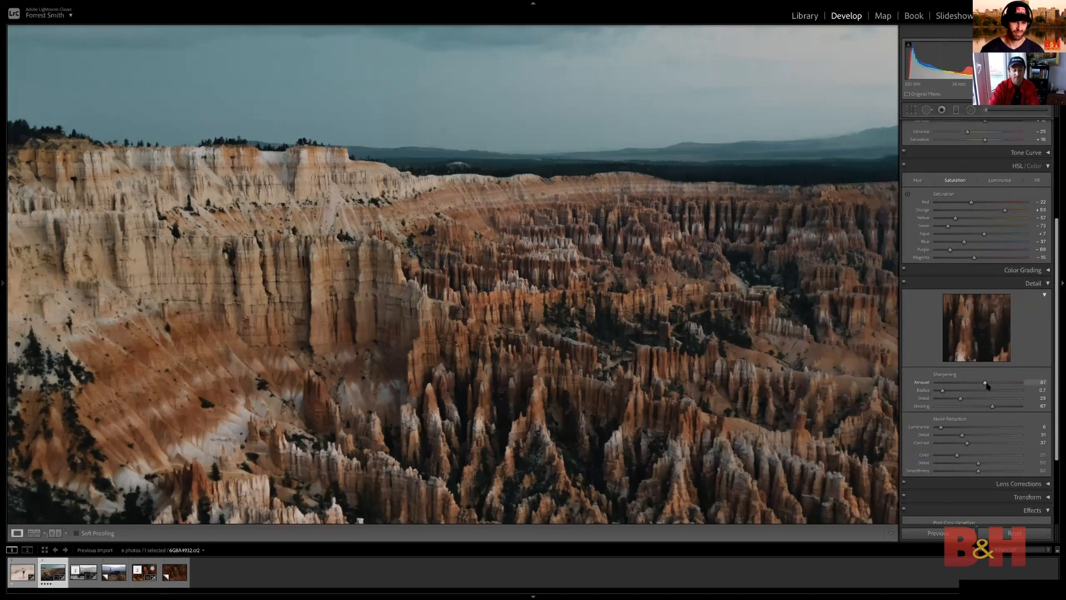
drag(987, 384, 973, 388)
scroll(936, 422, down, 2)
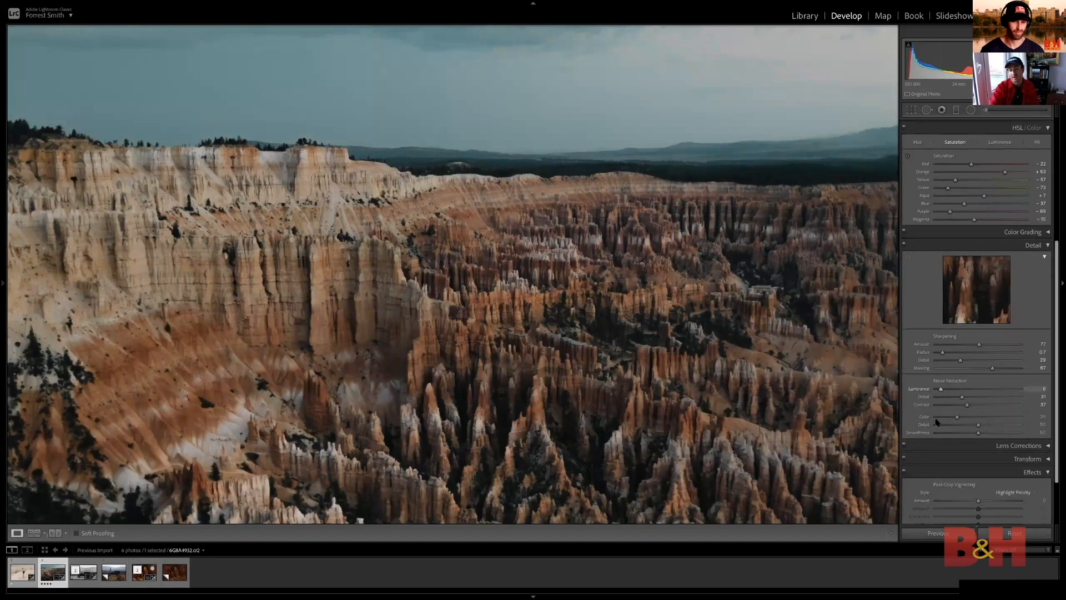
Try grain with Amount 13 and Roughness 100 on the landscape, check the sky and cliffs up close, and reset the grain Amount
scroll(948, 386, down, 3)
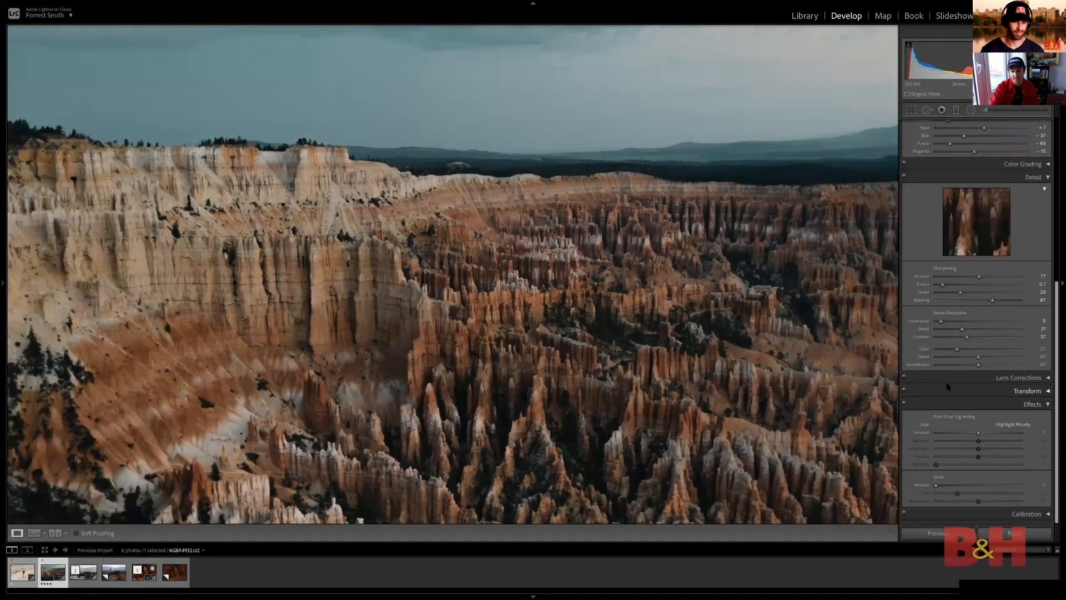
drag(942, 488, 948, 487)
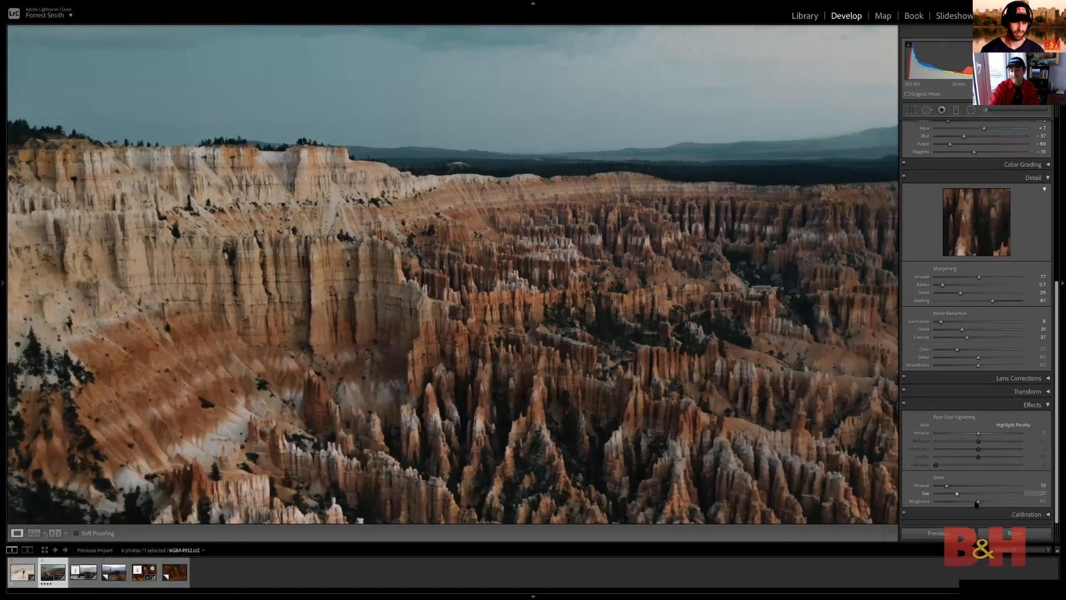
drag(976, 502, 1026, 502)
drag(603, 237, 714, 400)
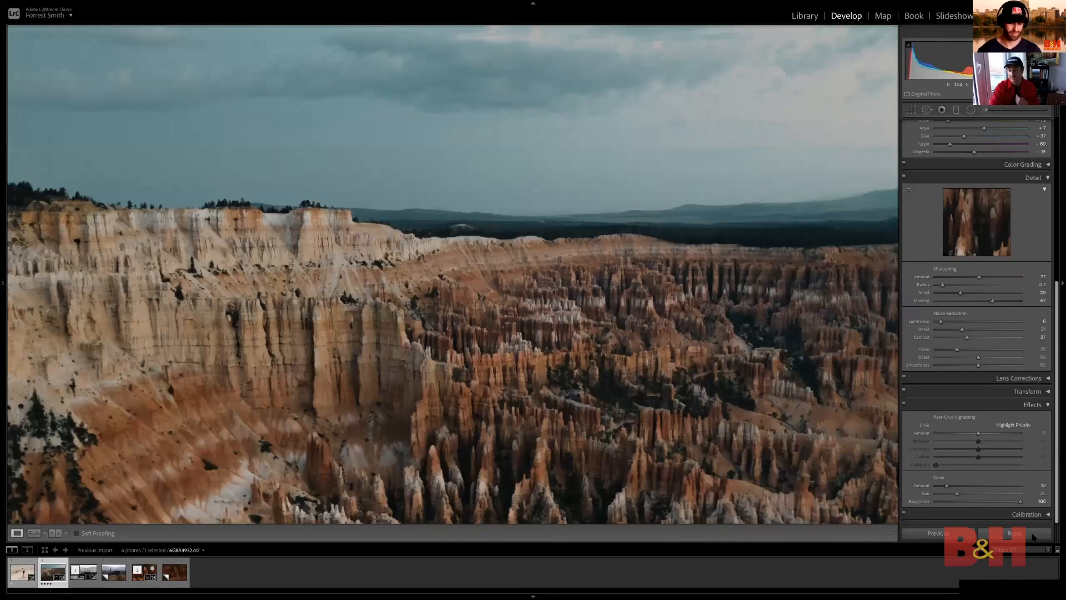
click(1000, 502)
drag(661, 234, 681, 284)
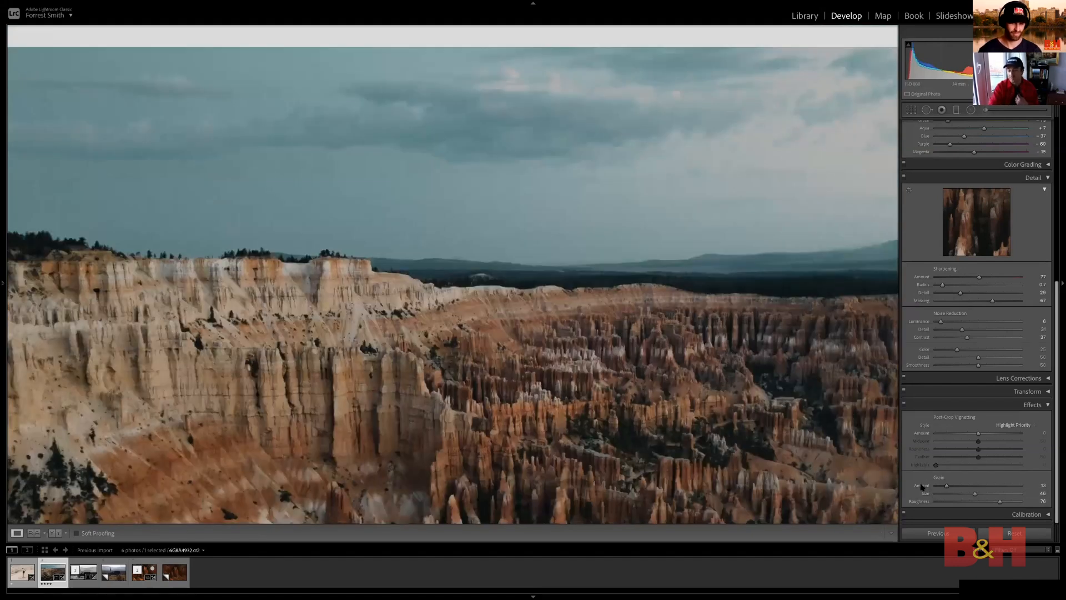
double_click(922, 485)
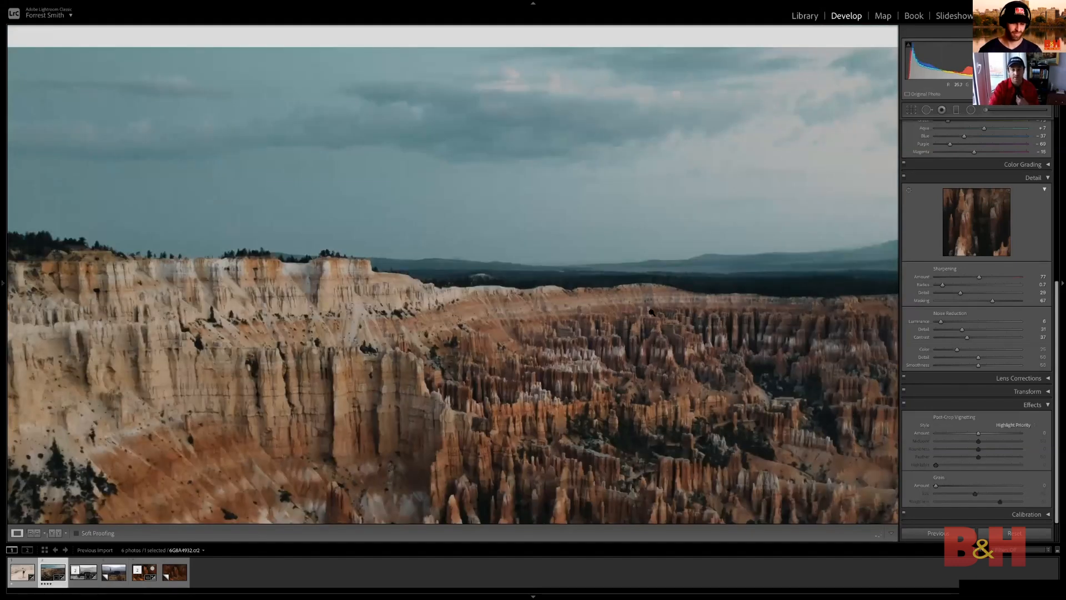
click(650, 312)
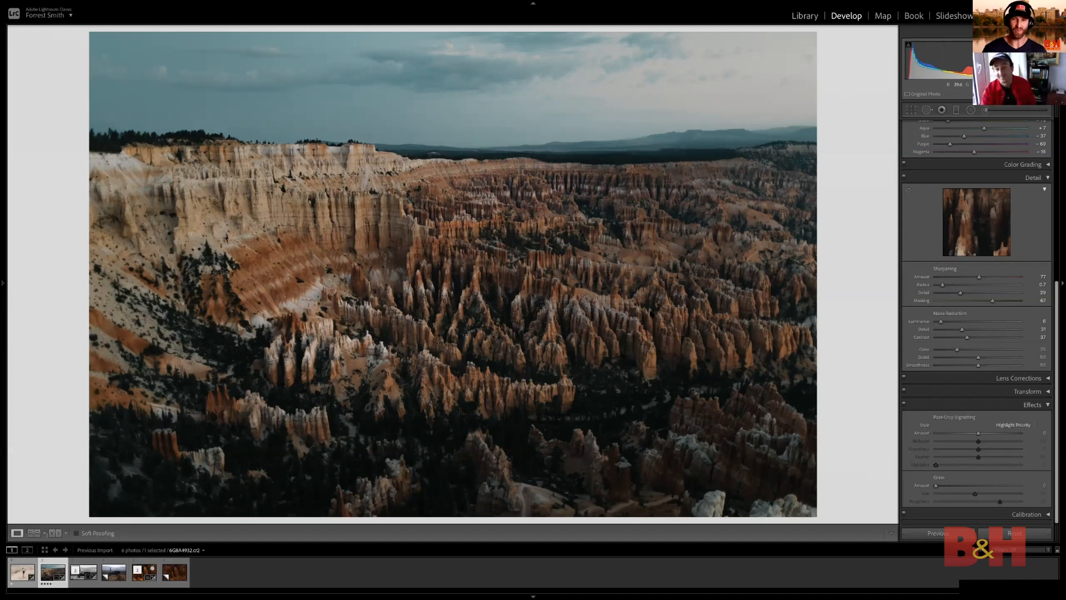
Try shifting the hue of the landscape's shadows with Color Grading and undo the change
scroll(983, 327, up, 5)
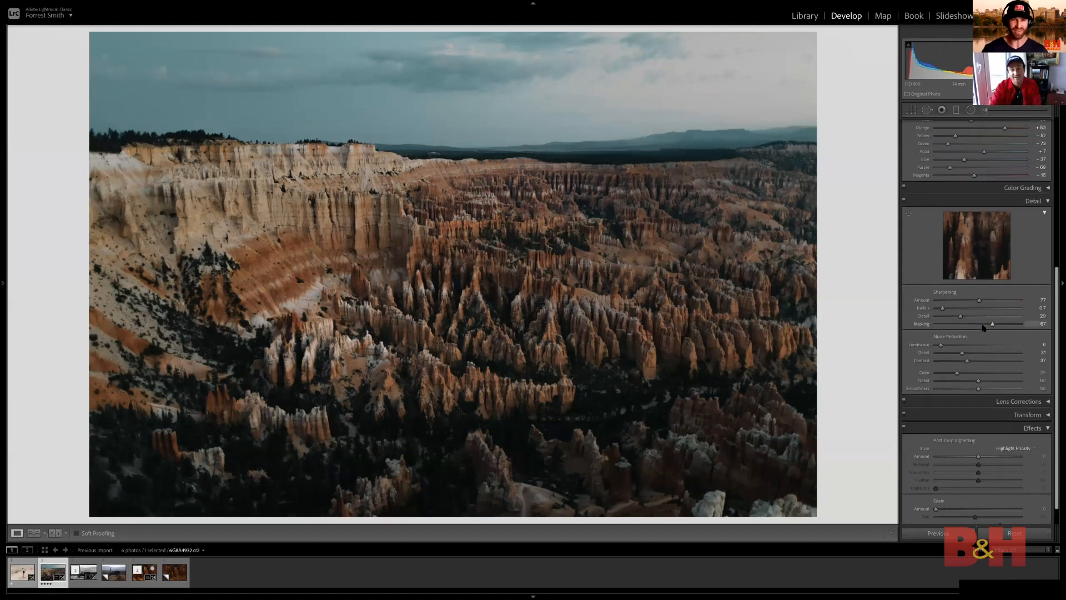
scroll(982, 326, up, 1)
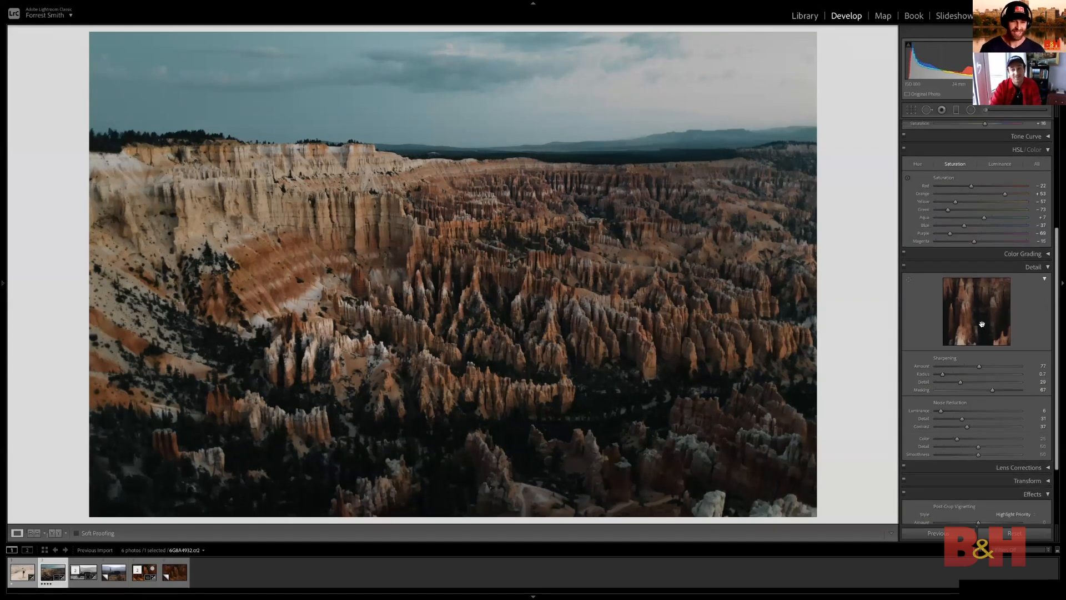
click(1048, 271)
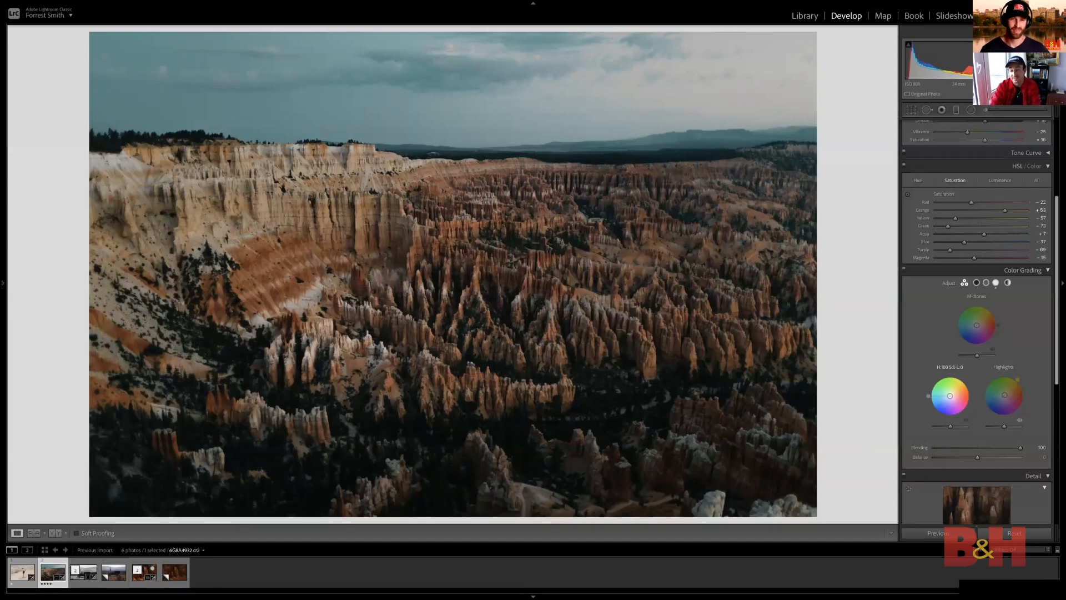
mouse_move(950, 395)
mouse_down()
mouse_move(955, 386)
mouse_move(951, 407)
mouse_up()
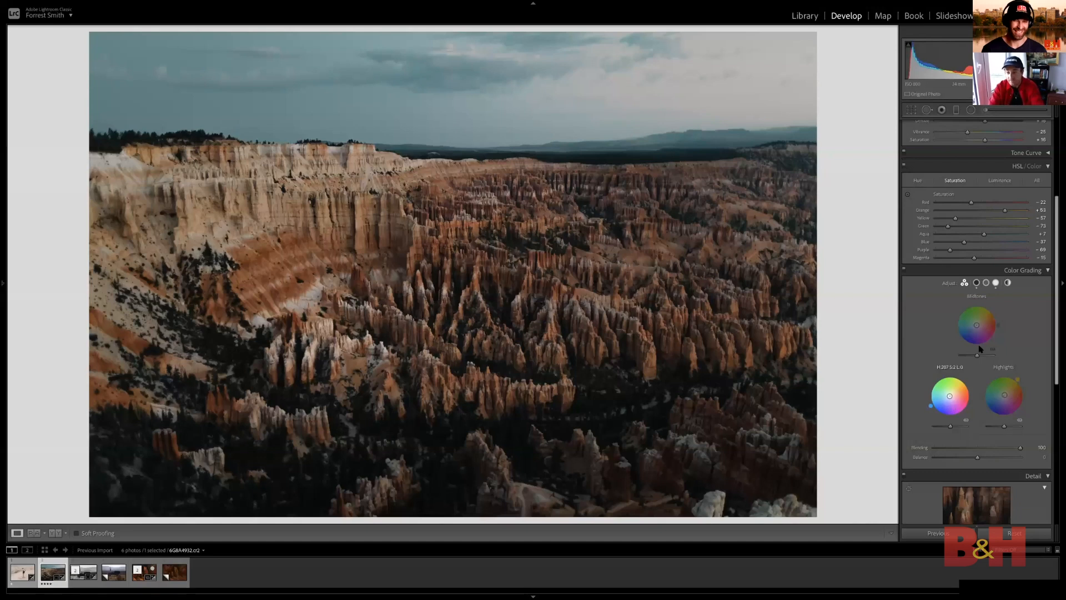
key(ctrl+z)
Try raising the landscape's Texture to +17 while viewing the rock spires up close, and reset it
scroll(977, 238, up, 3)
scroll(978, 239, up, 2)
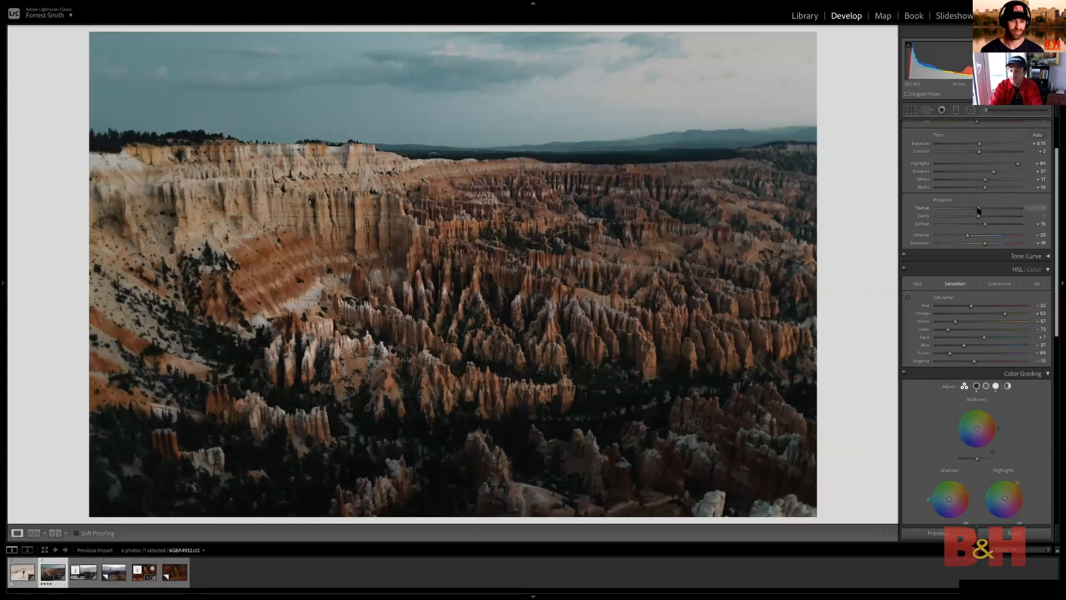
drag(981, 209, 978, 210)
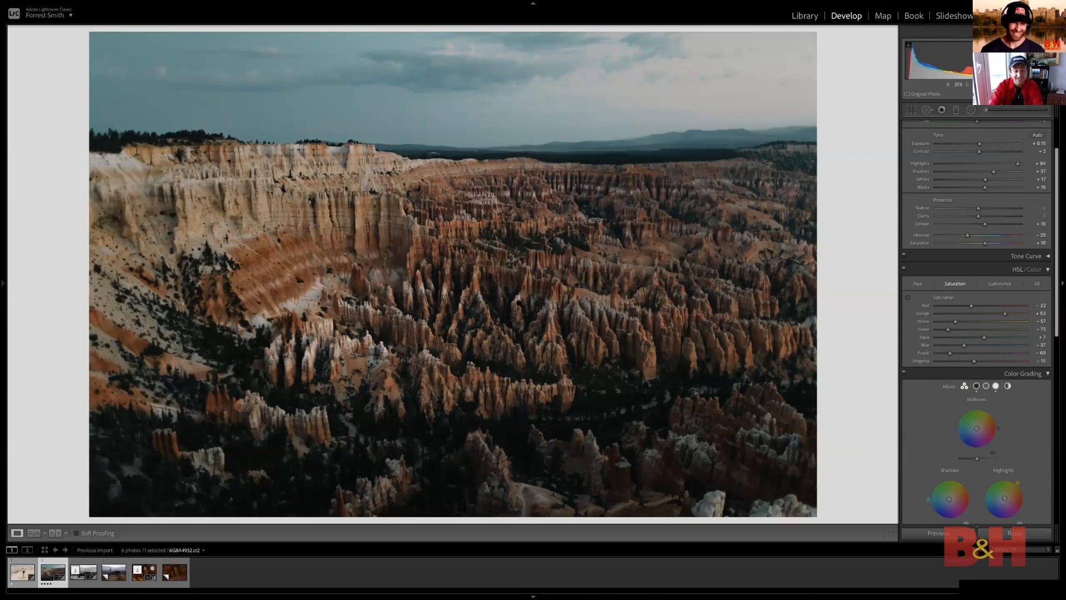
click(520, 303)
click(581, 301)
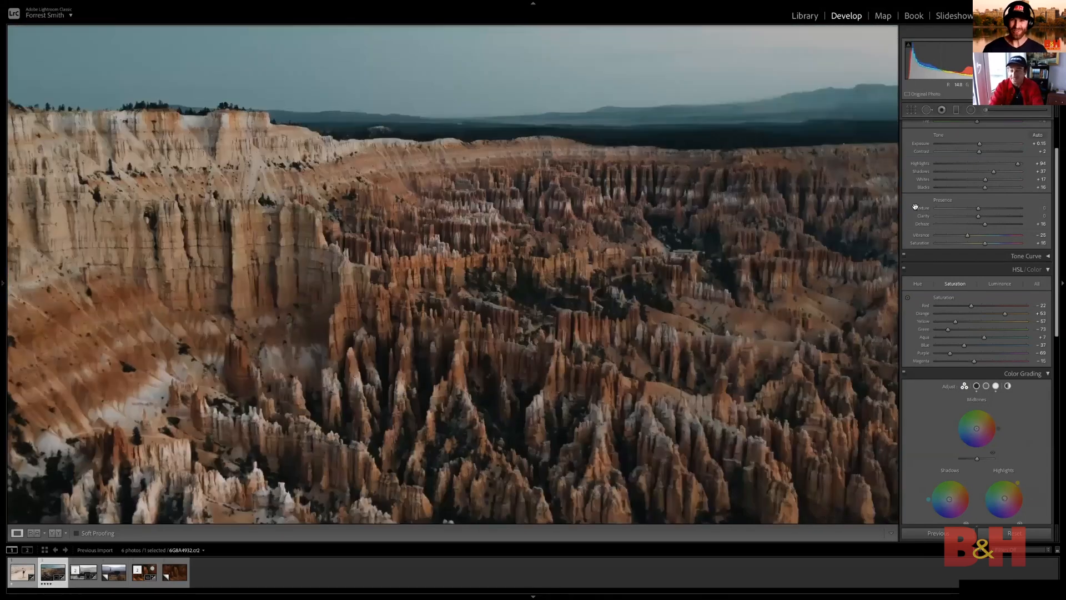
drag(980, 209, 984, 209)
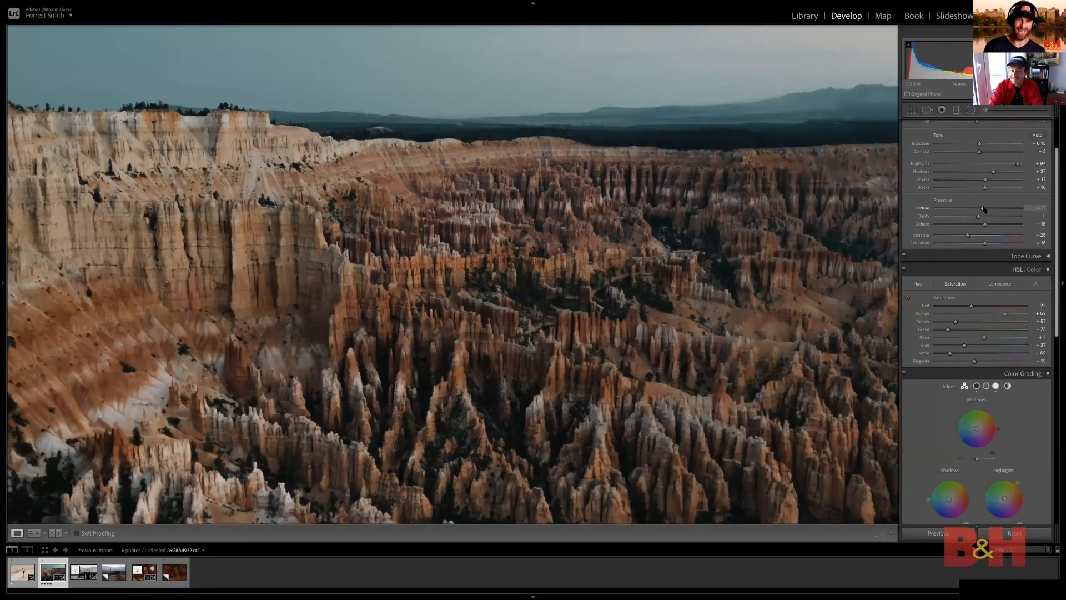
mouse_move(991, 210)
mouse_down()
mouse_move(1005, 212)
mouse_move(983, 210)
mouse_up()
double_click(918, 211)
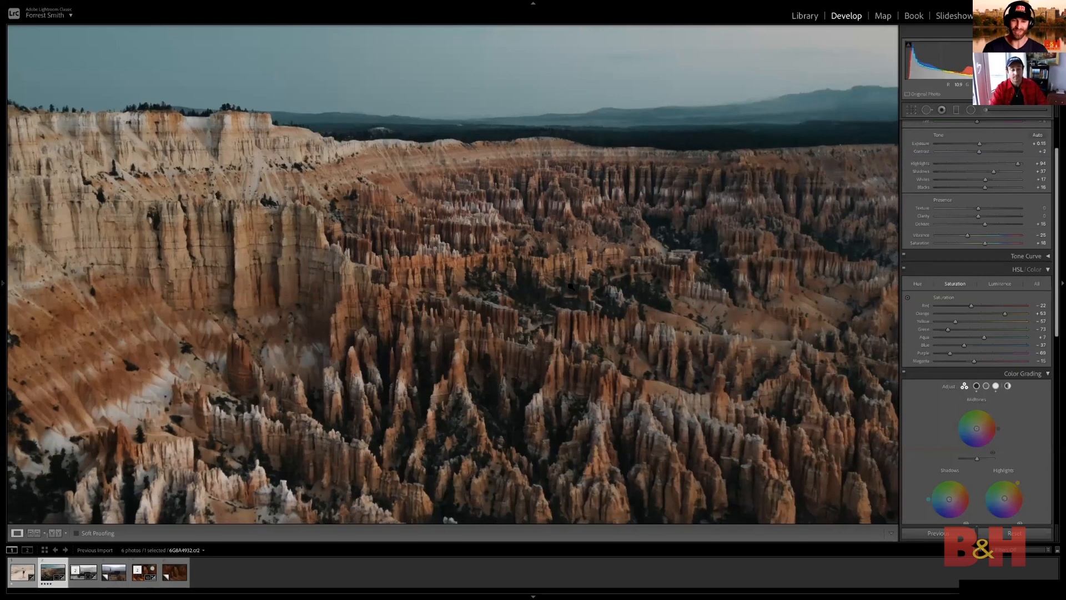
click(570, 286)
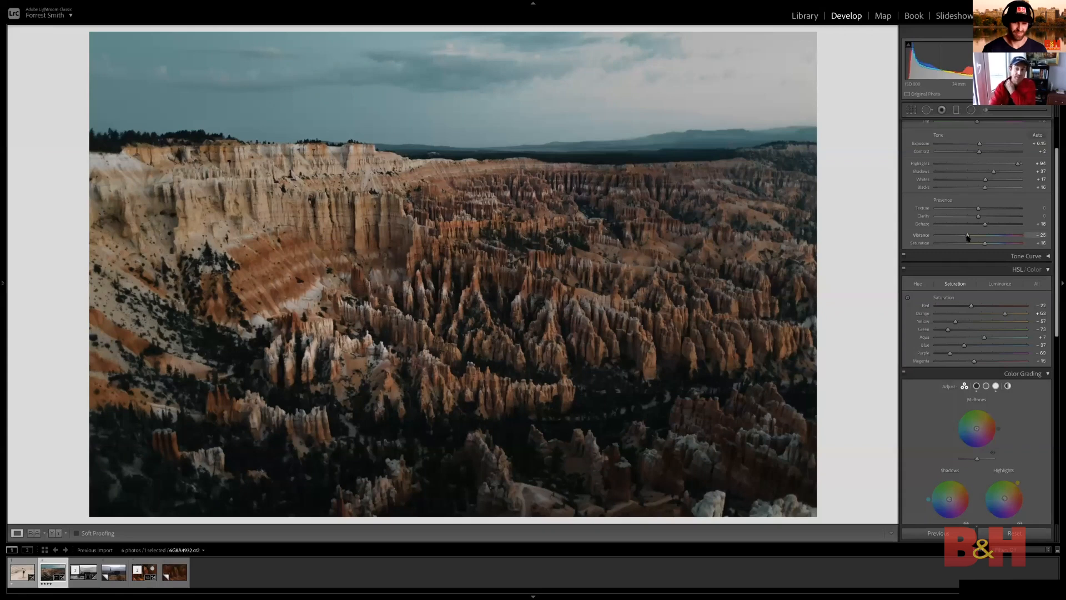
Set the landscape's Vibrance to -22 and Texture to +7, and check the cliffs, sky and rock spires up close
drag(967, 237, 972, 238)
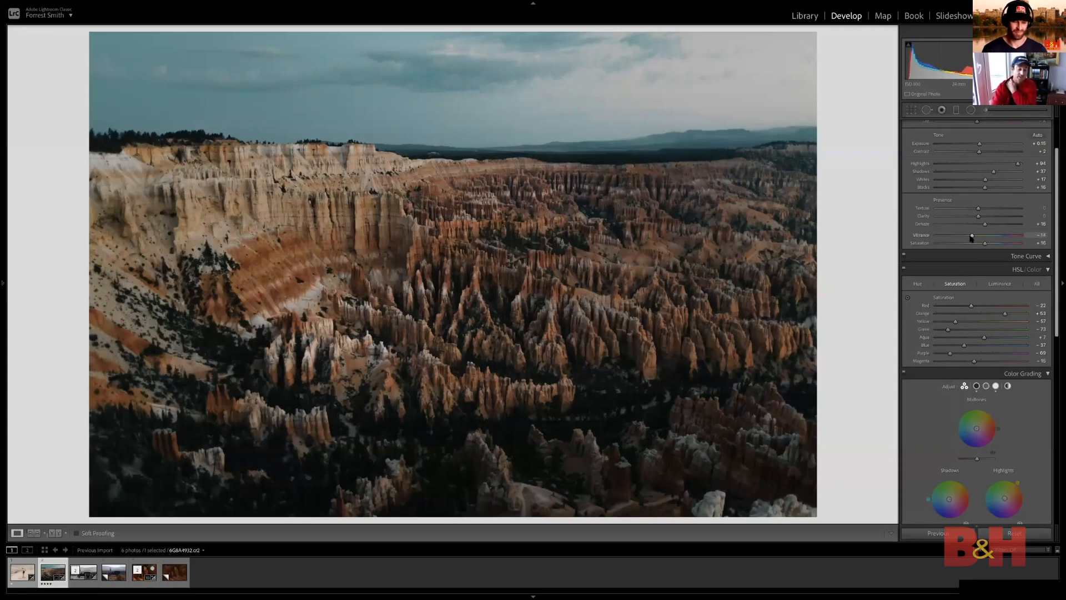
key(ctrl+z)
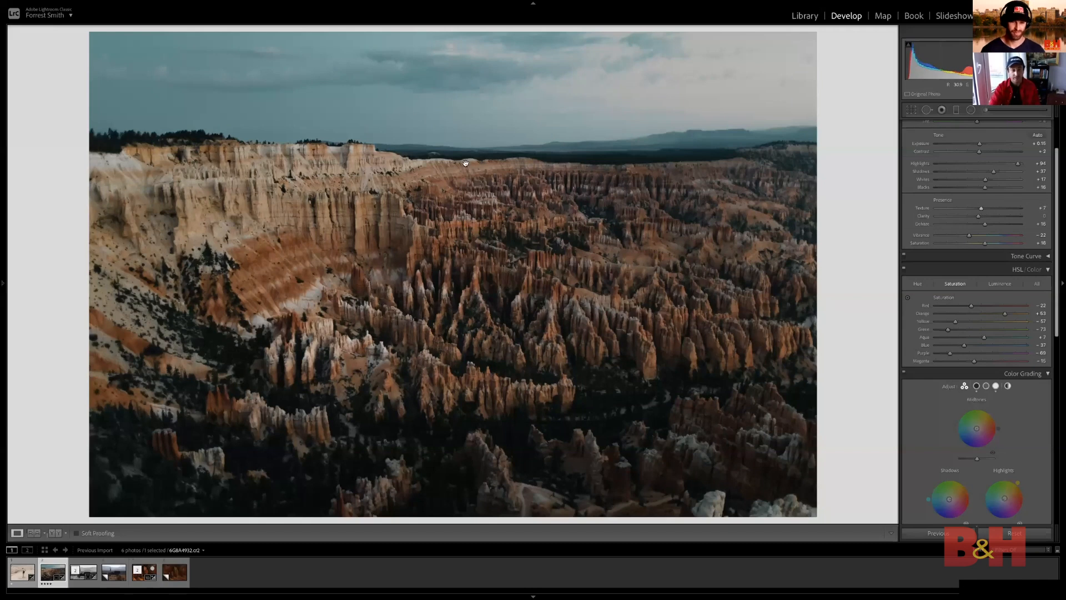
click(473, 218)
drag(420, 117, 429, 172)
drag(469, 276, 533, 134)
click(886, 259)
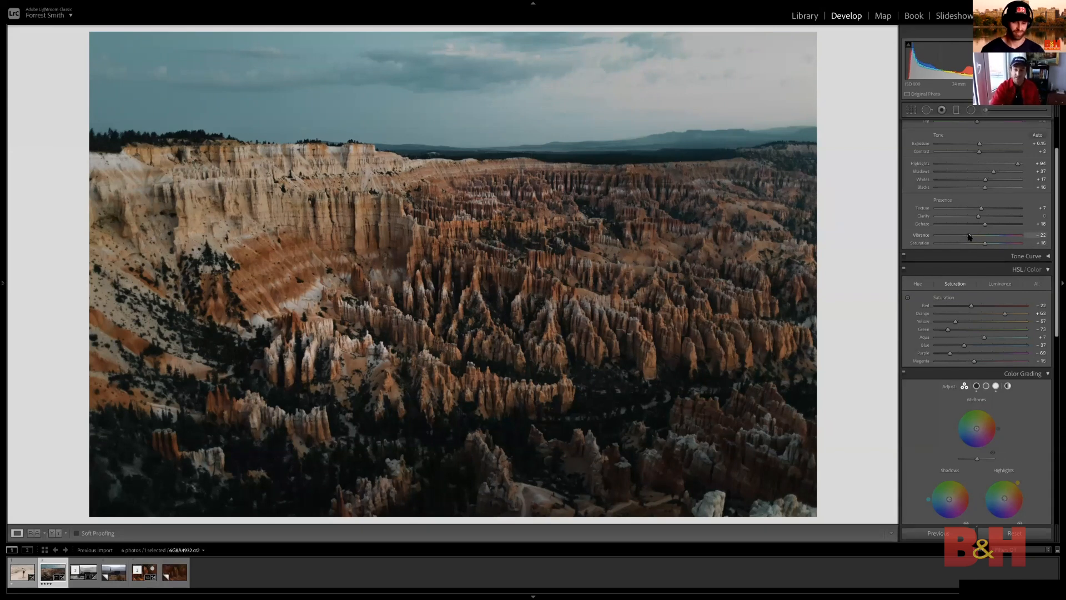
Try a Vibrance of about -14 and a slightly higher Saturation on the landscape, undoing both changes
drag(969, 236, 973, 237)
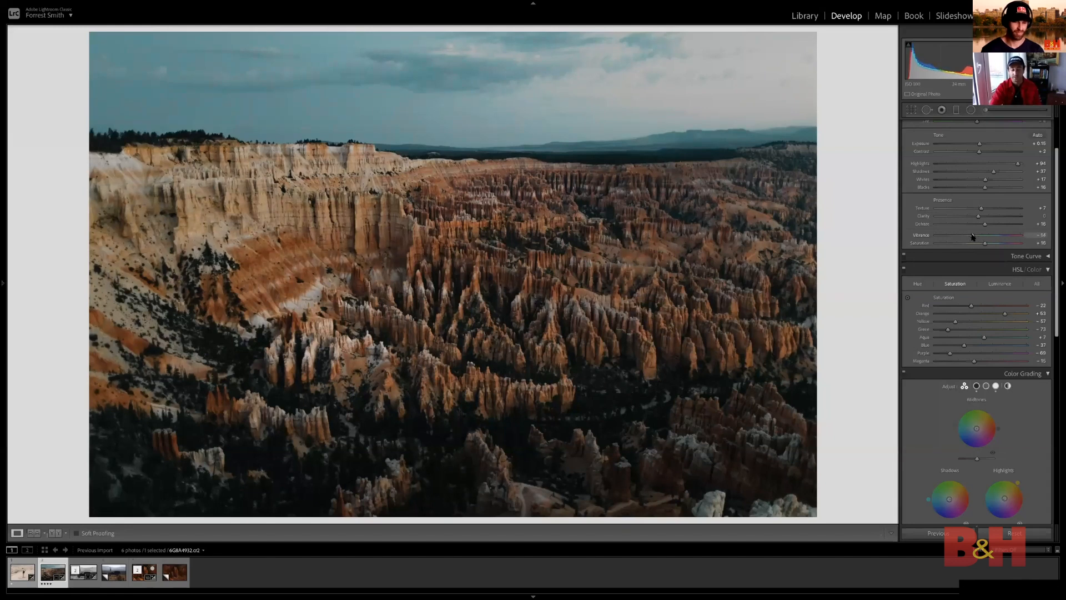
key(ctrl+z)
drag(984, 244, 987, 244)
key(ctrl+z)
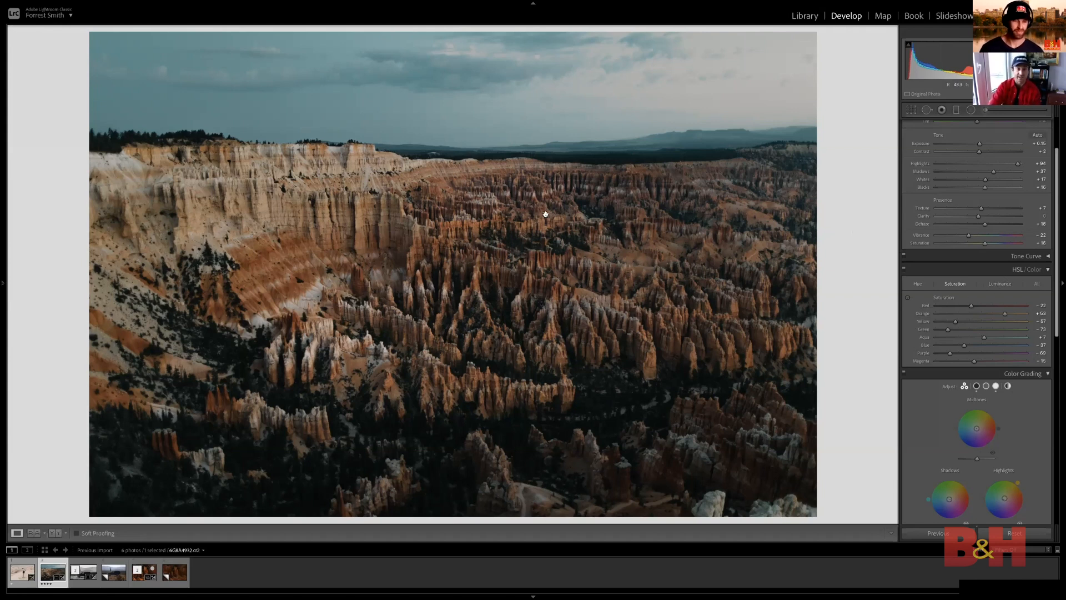
Zoom in on the landscape's cloudy sky and darken its blues by lowering the Blue luminance slightly
click(510, 160)
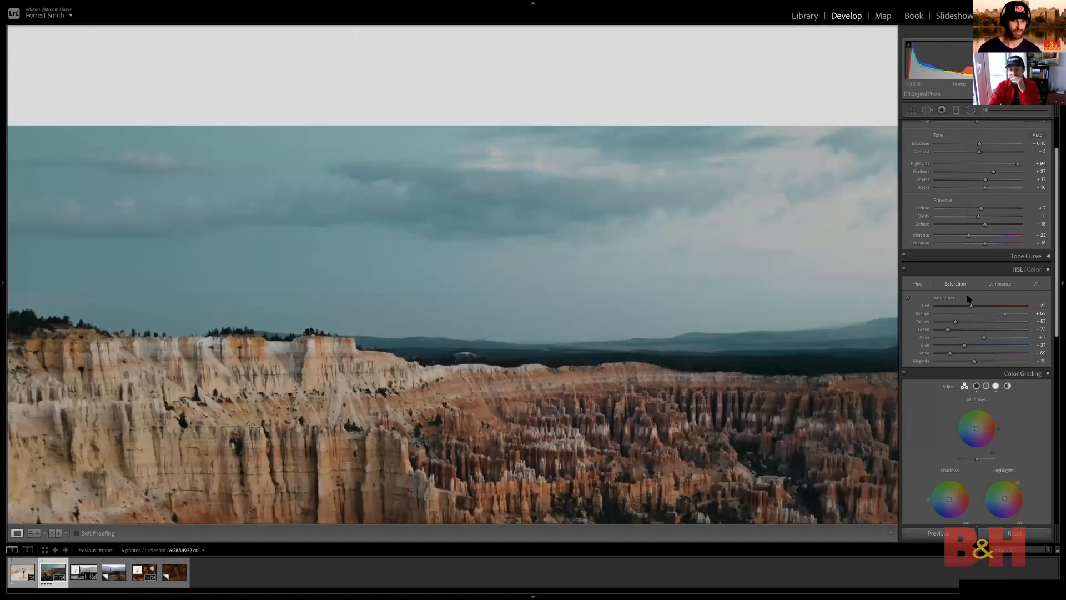
click(994, 286)
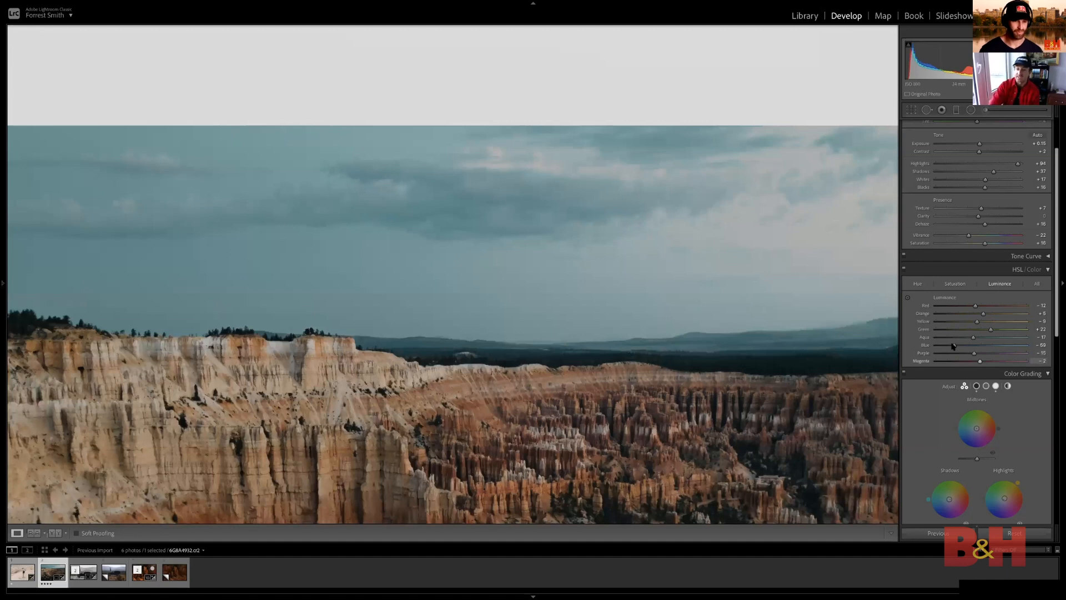
mouse_move(953, 348)
mouse_down()
mouse_move(938, 348)
mouse_move(948, 350)
mouse_up()
Try shifting the sky's Blue hue to -100, undo the shift and return to the full view of the landscape
click(955, 284)
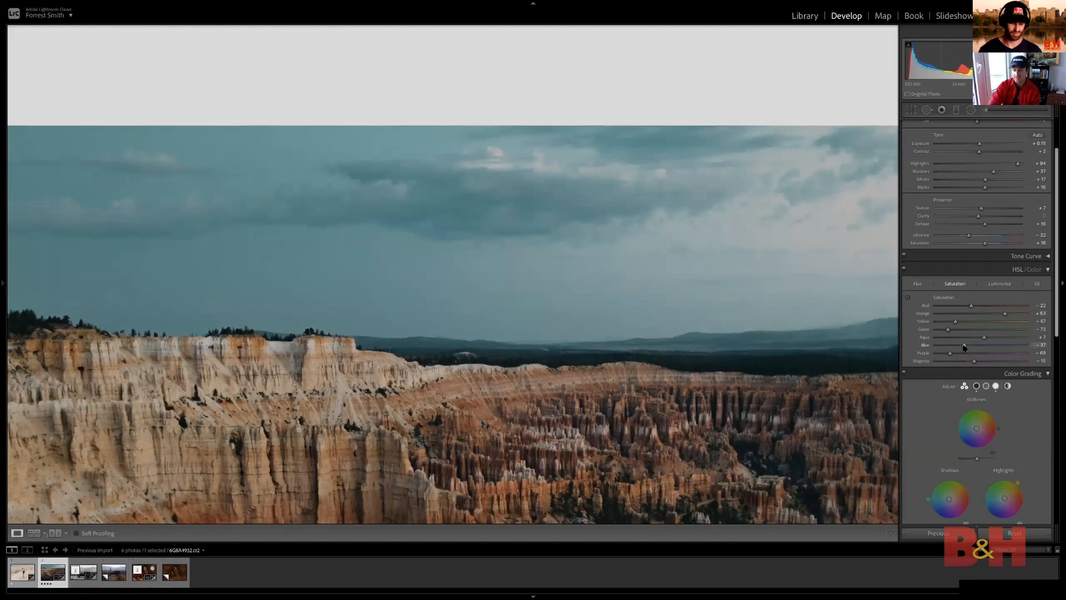
click(918, 284)
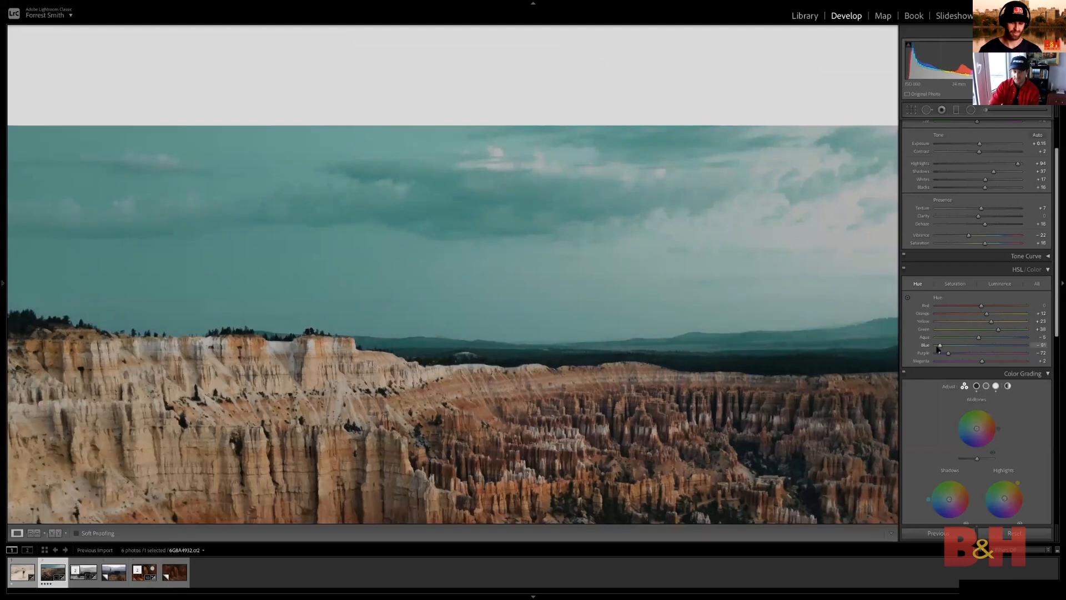
mouse_move(938, 348)
mouse_down()
mouse_move(961, 350)
mouse_move(924, 351)
mouse_up()
key(ctrl+z)
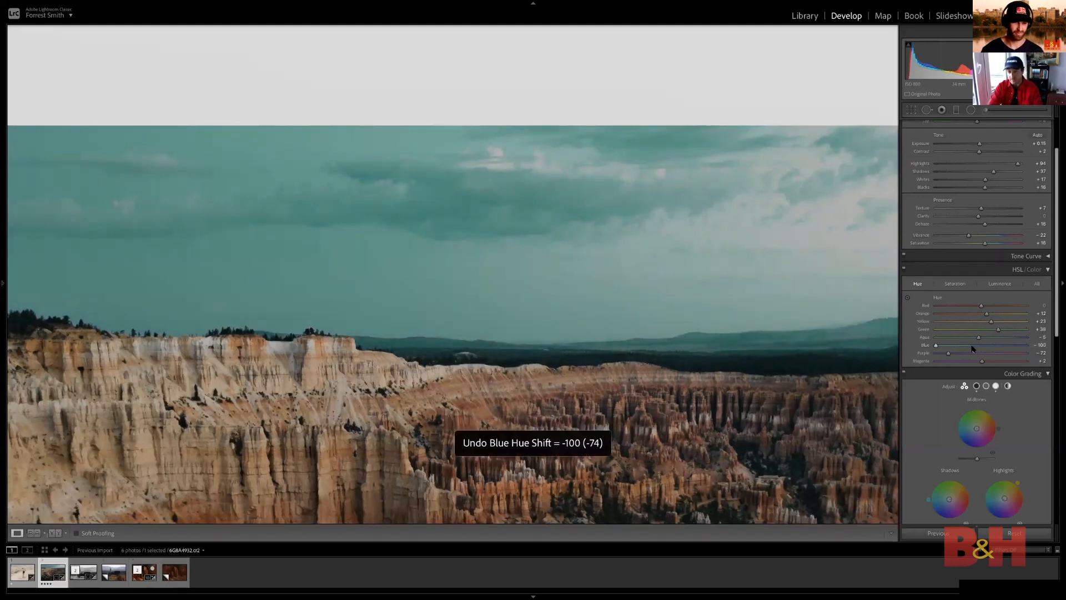
click(726, 236)
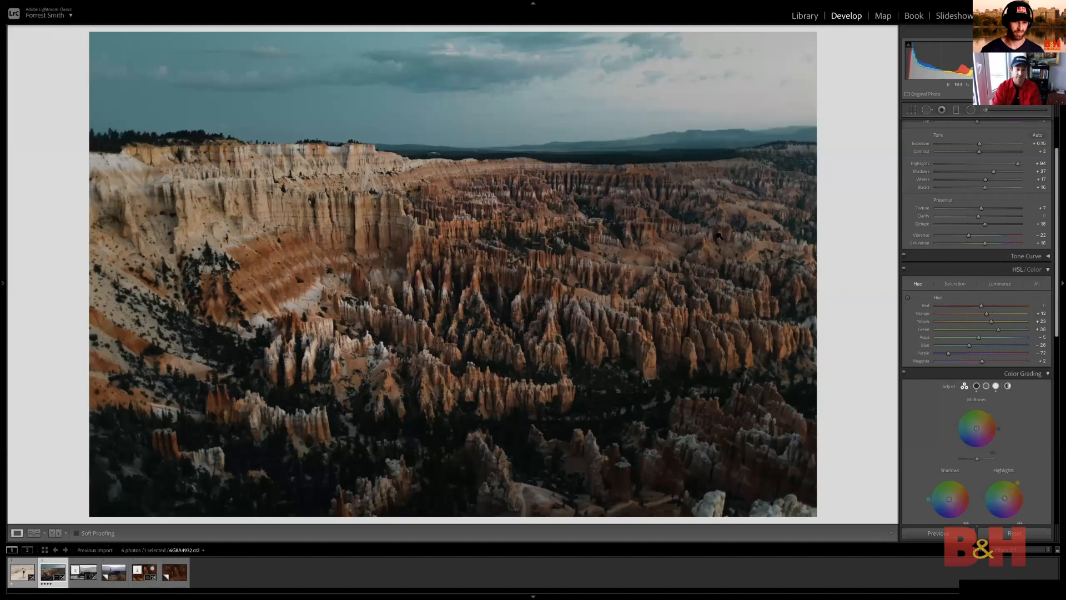
Switch to the sand dune photo of the woman in a hat and create a virtual copy of it
key(Left)
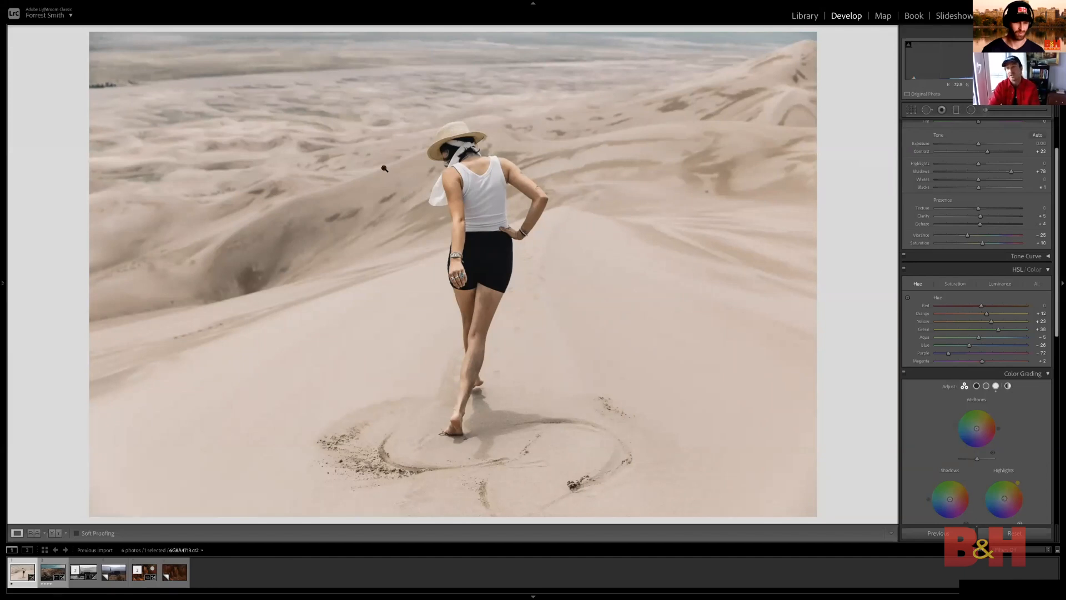
scroll(997, 183, up, 2)
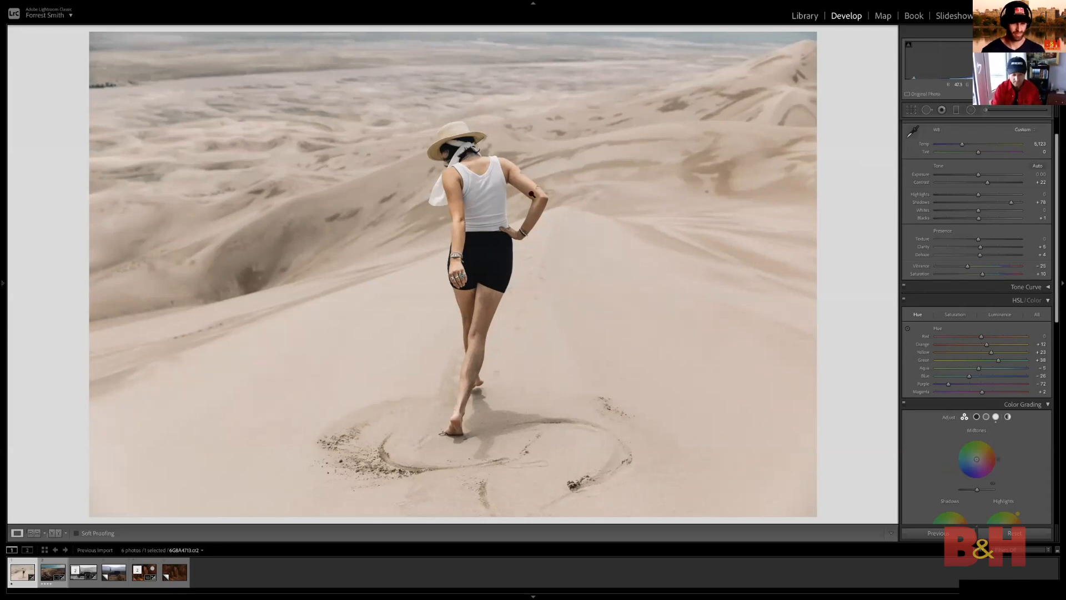
key(ctrl+apostrophe)
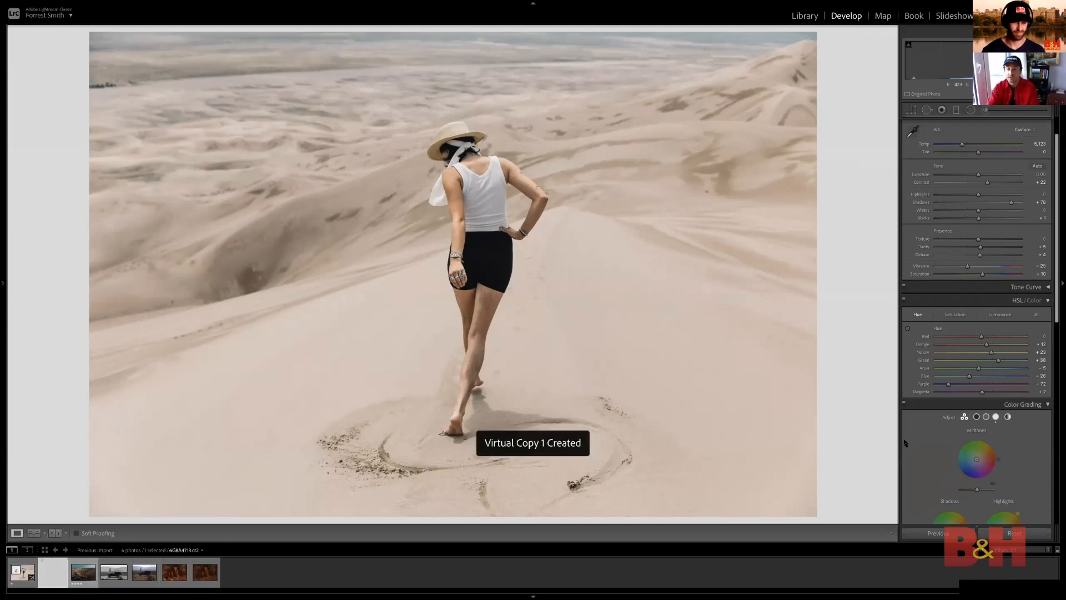
Reset the virtual copy to its unedited state, inspect the dunes and the woman up close, and return to the edited photo
click(1027, 537)
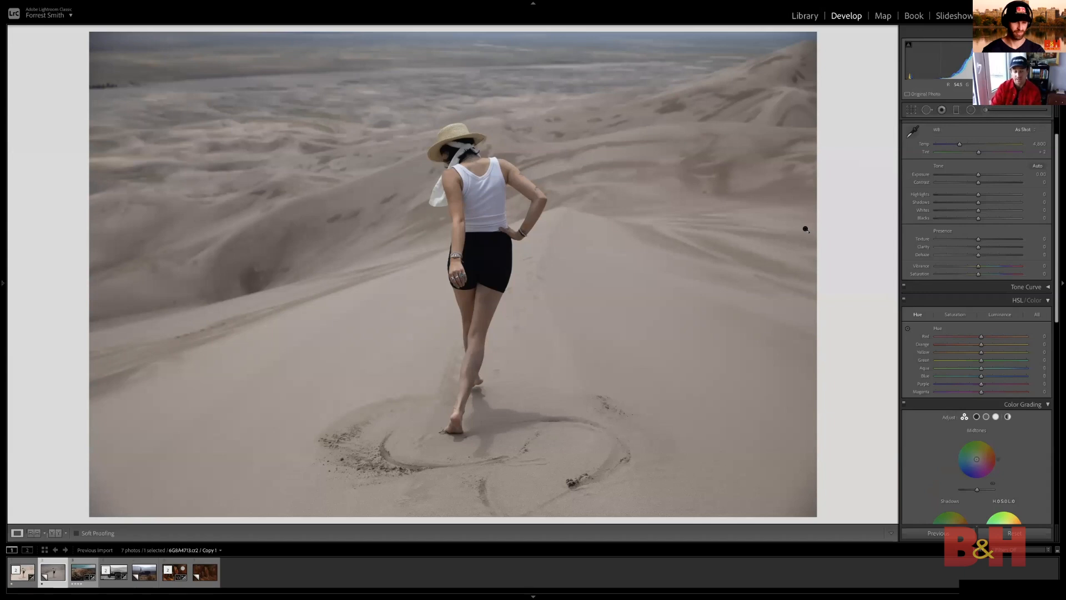
click(309, 131)
drag(514, 237, 521, 262)
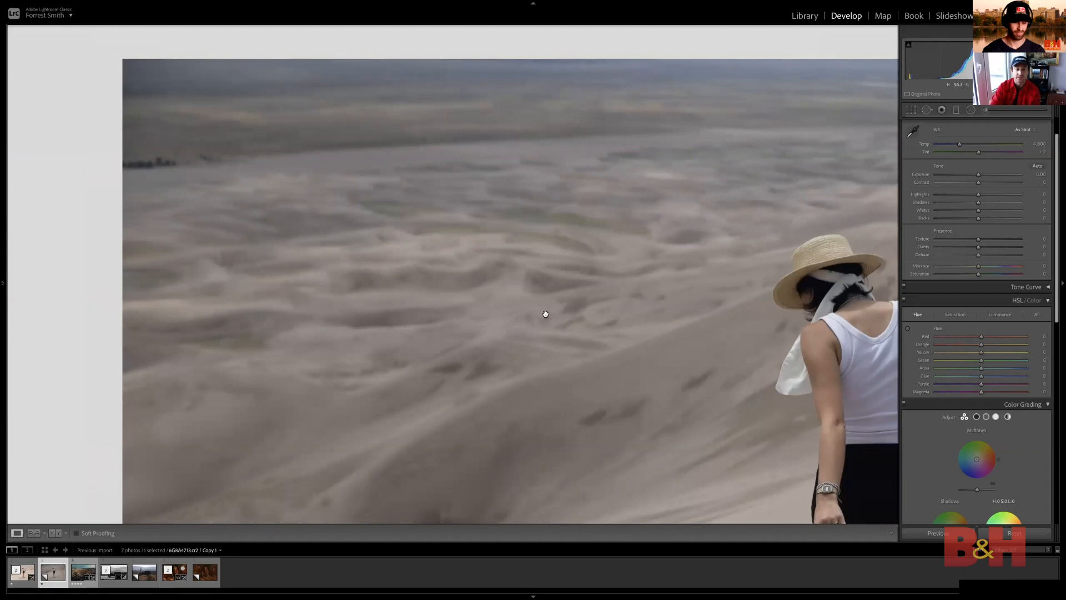
drag(451, 242, 230, 238)
drag(534, 229, 433, 225)
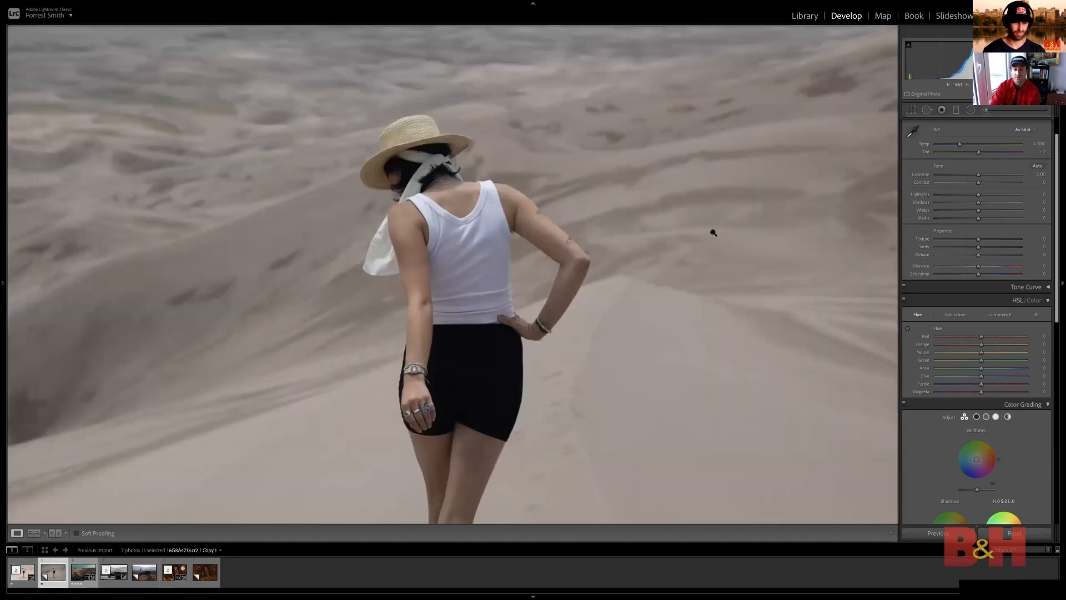
click(711, 233)
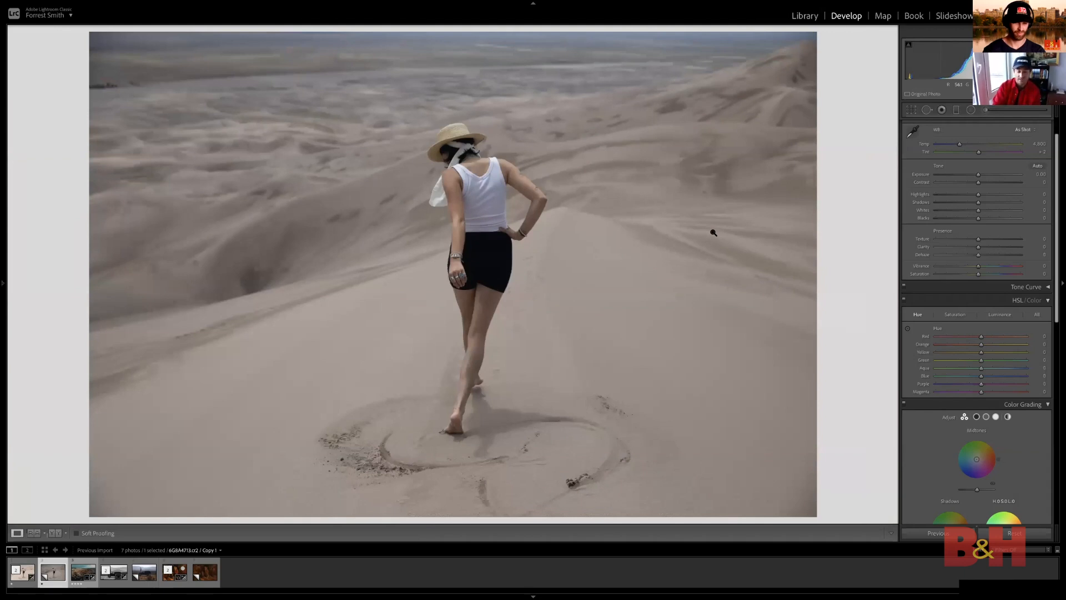
key(Left)
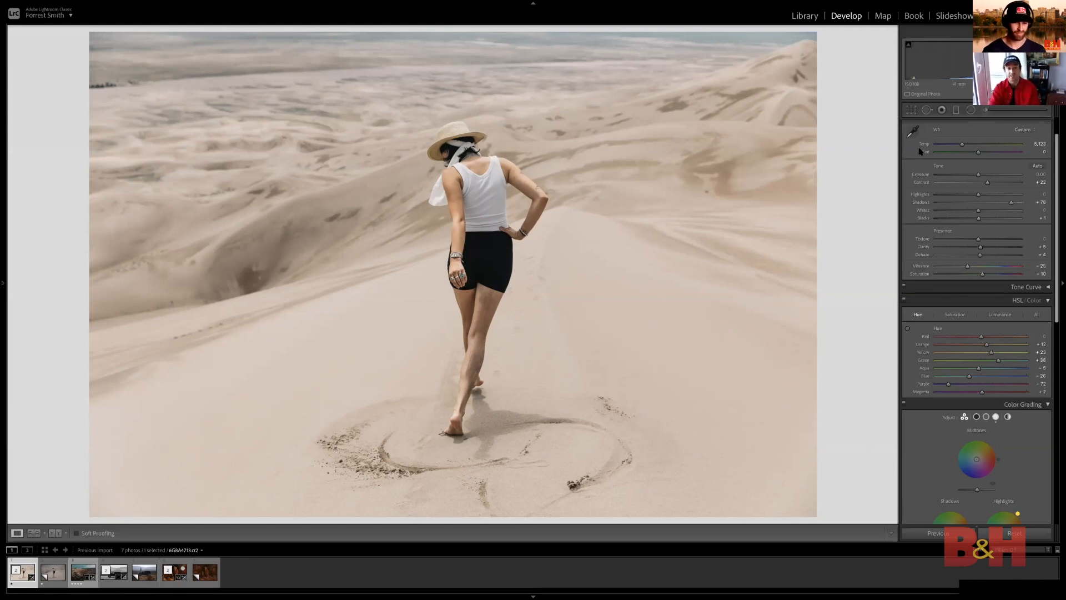
Try sampling a new white balance from the edited dune photo and undo it
key(w)
click(529, 168)
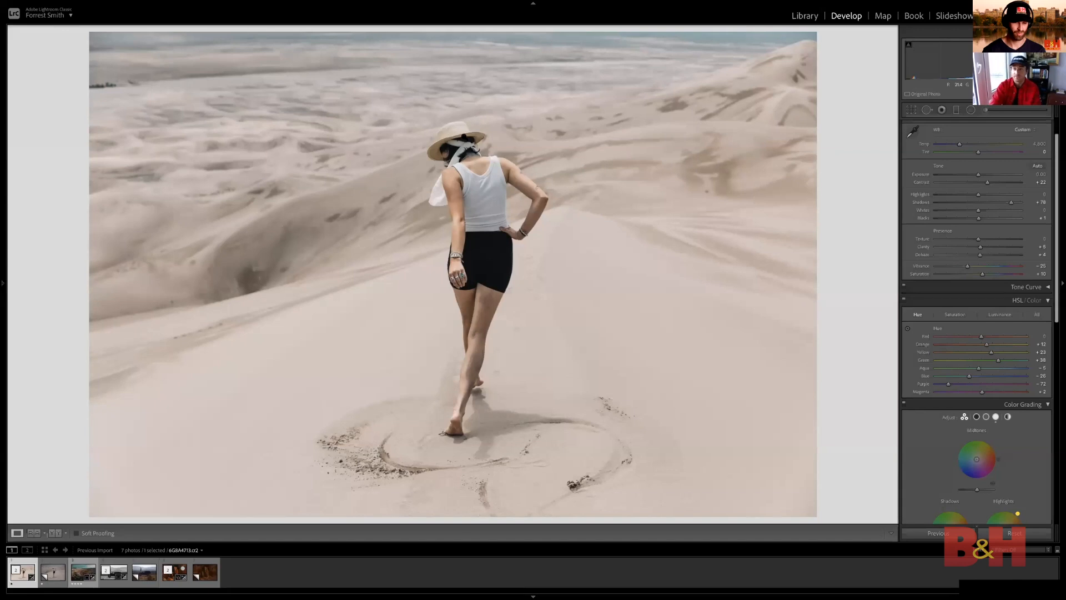
click(434, 126)
drag(435, 126, 589, 267)
key(ctrl+z)
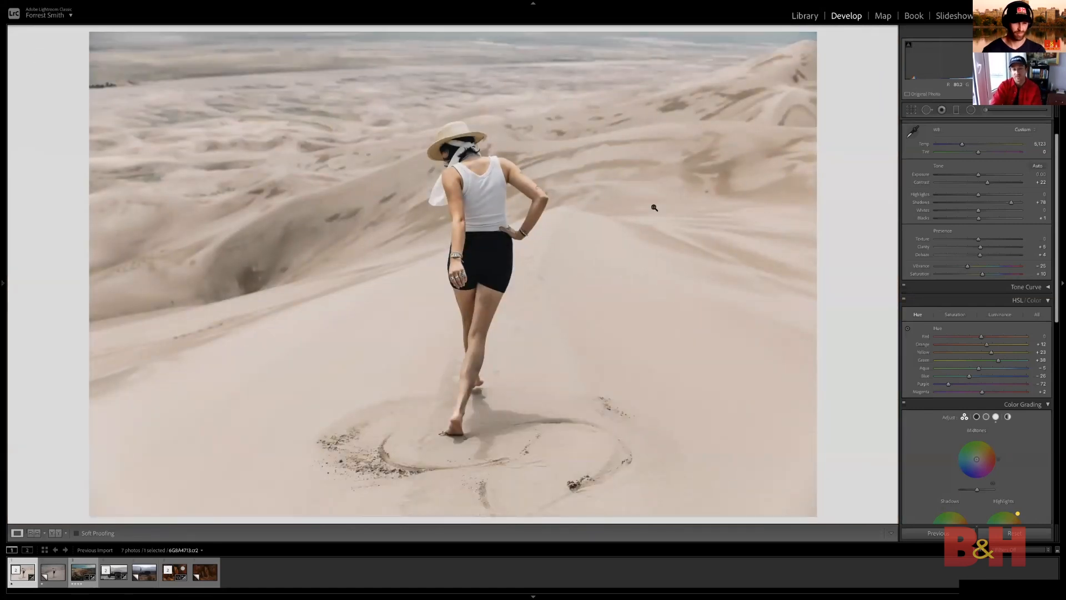
drag(444, 180, 490, 168)
Try tinting the shadows cyan with a color grading hue of about 181 and undo the tint
scroll(999, 265, down, 2)
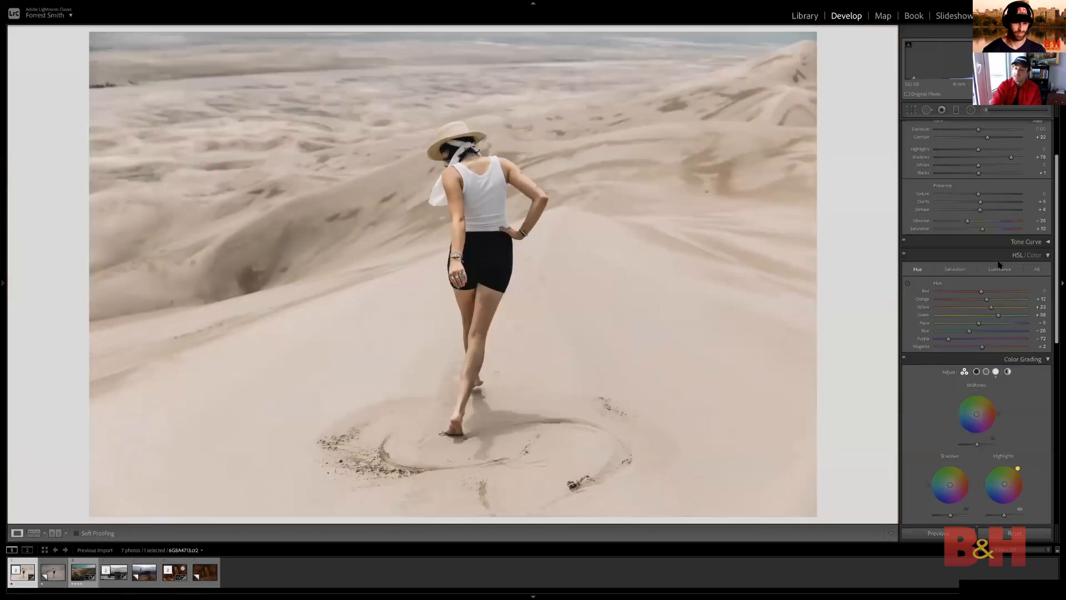
scroll(998, 264, down, 3)
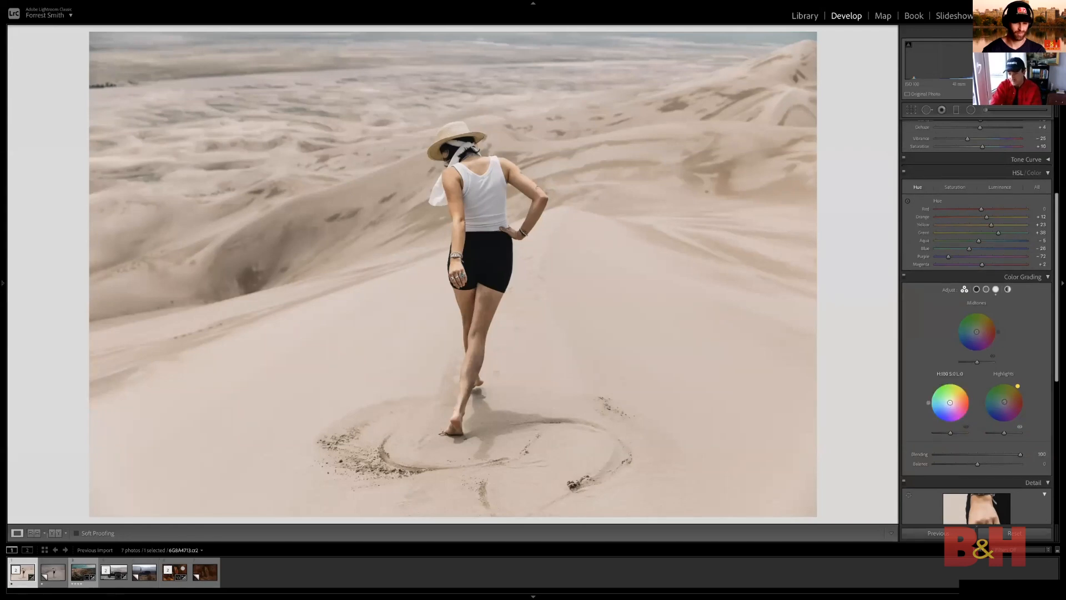
drag(946, 423, 928, 403)
key(ctrl+z)
key(ctrl+z)
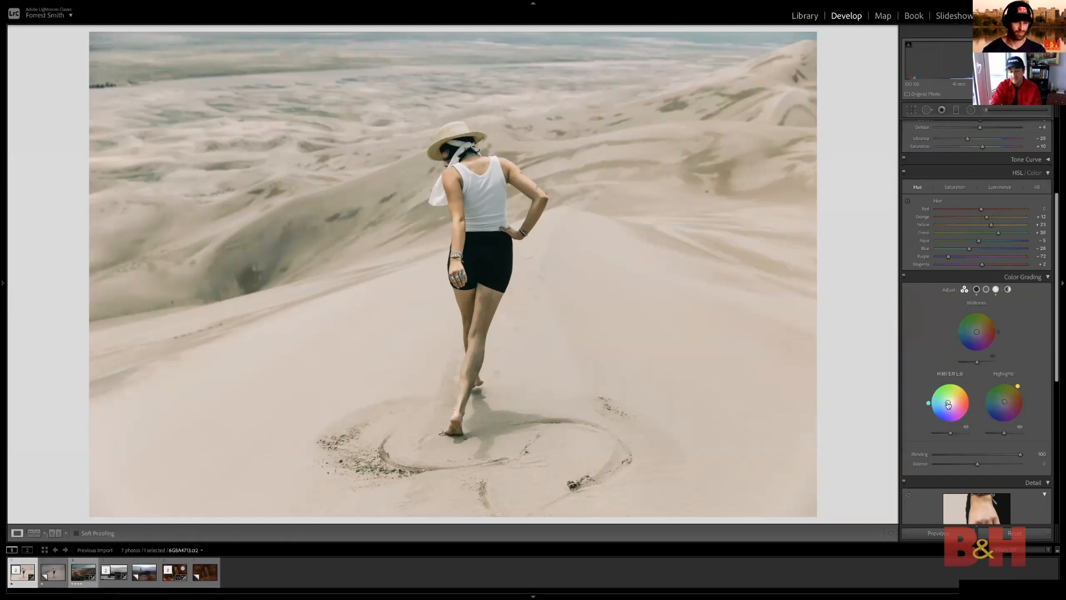
Sharpen the dune photo with Amount 93, Radius 1.0, Detail 31 and Masking 81, checking the woman and dunes up close
scroll(984, 314, down, 6)
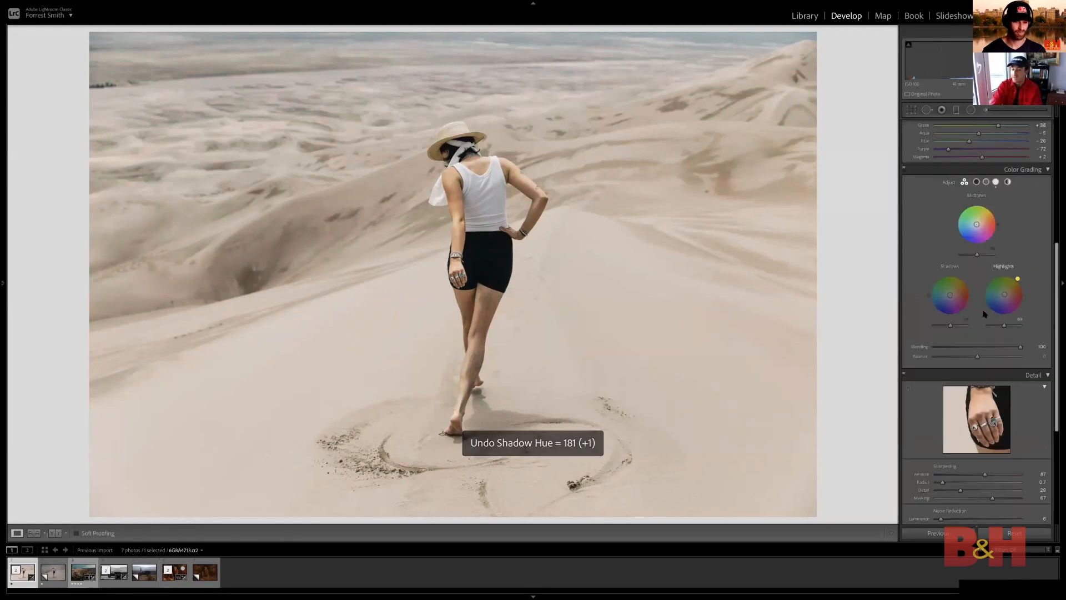
click(519, 226)
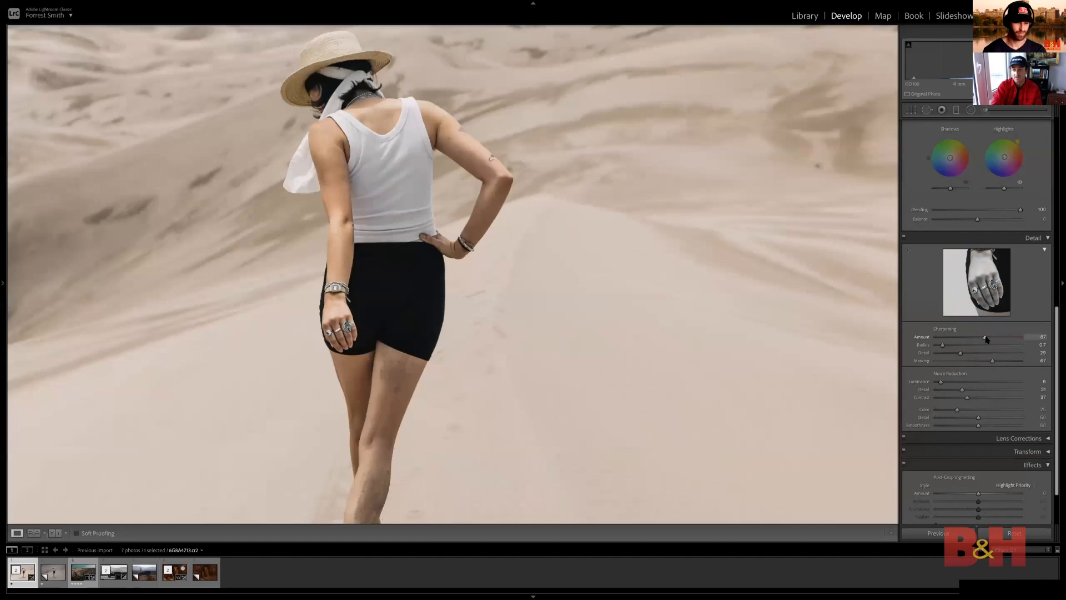
drag(986, 338, 945, 365)
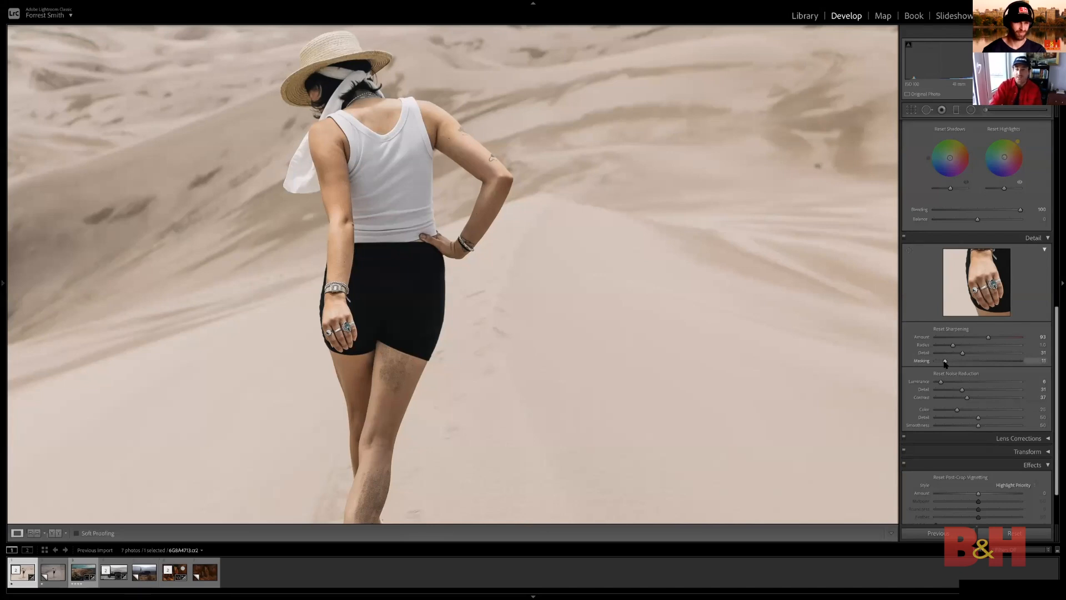
drag(945, 362, 1005, 361)
drag(1003, 362, 1003, 362)
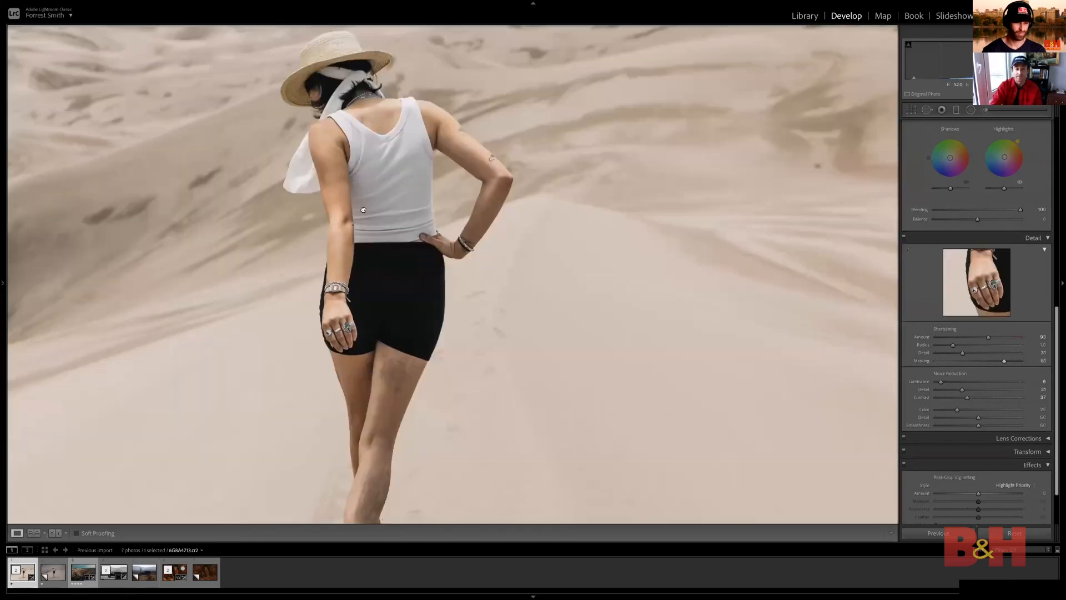
drag(353, 207, 610, 309)
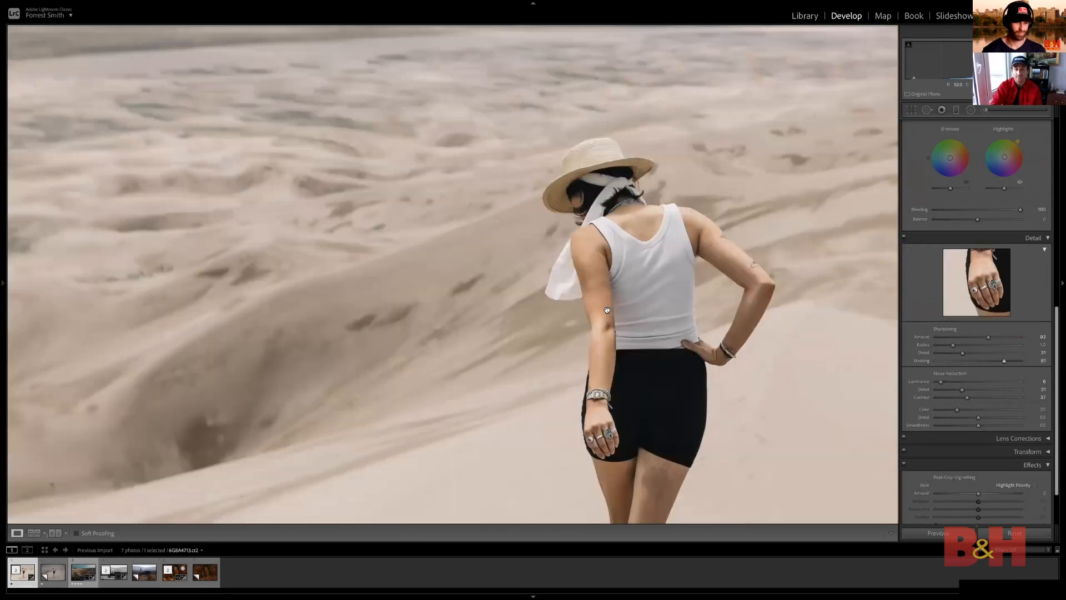
click(652, 274)
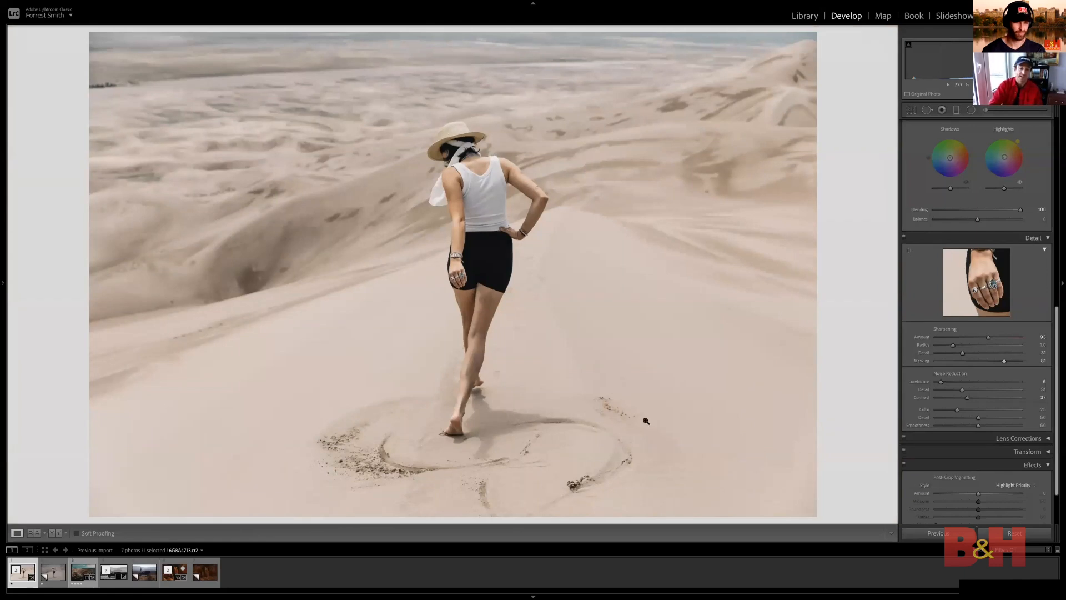
Heal away the loose sand clumps above the curved track beside the woman's feet
click(646, 421)
drag(589, 347, 524, 307)
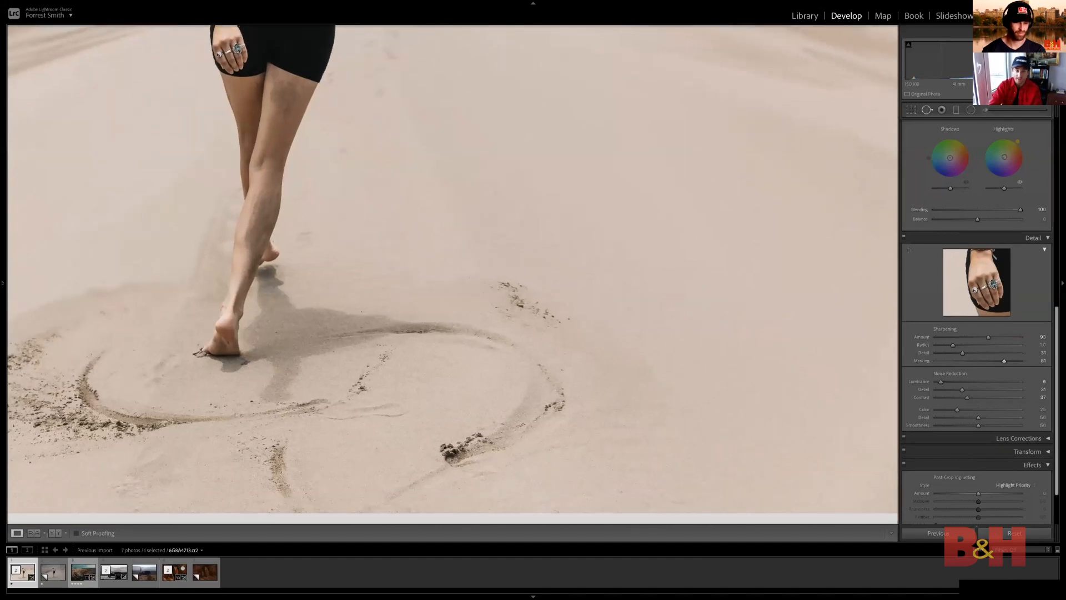
click(927, 110)
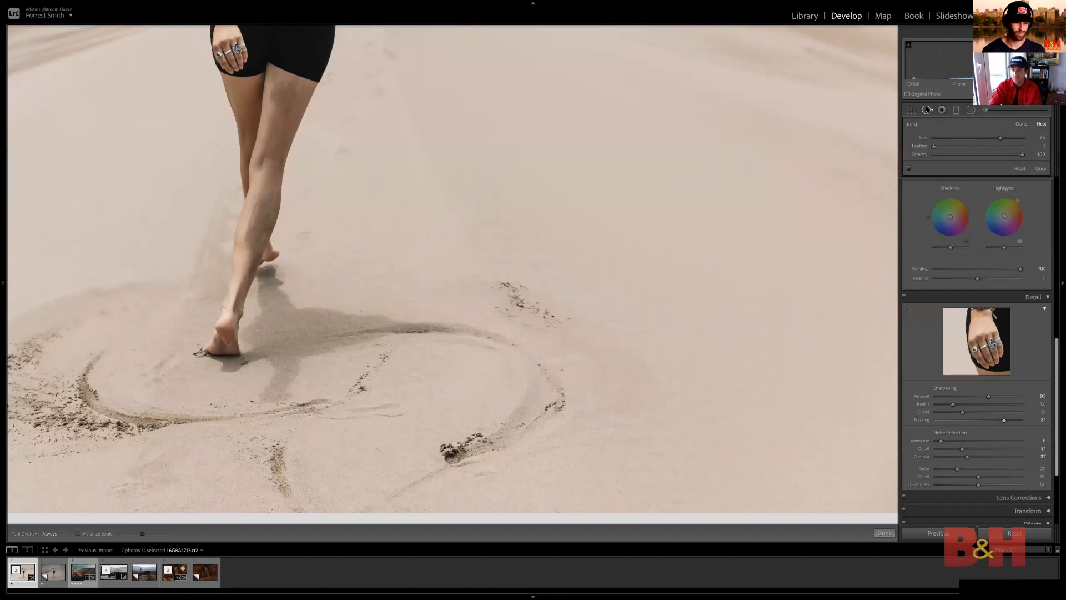
mouse_move(494, 285)
mouse_down()
mouse_move(511, 300)
mouse_move(565, 318)
mouse_move(518, 295)
mouse_up()
drag(545, 295, 546, 294)
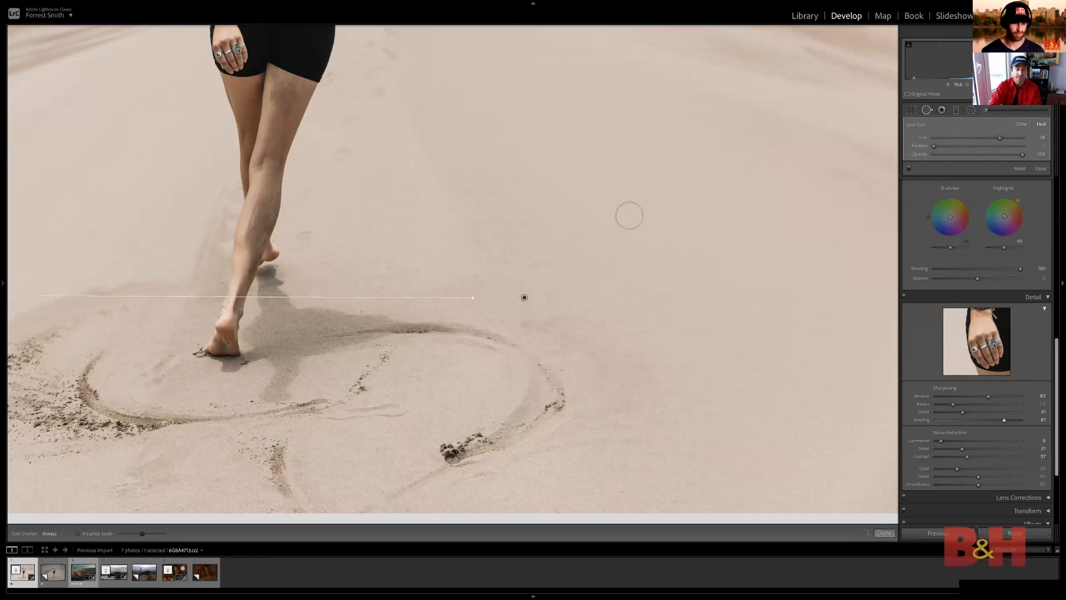
click(941, 110)
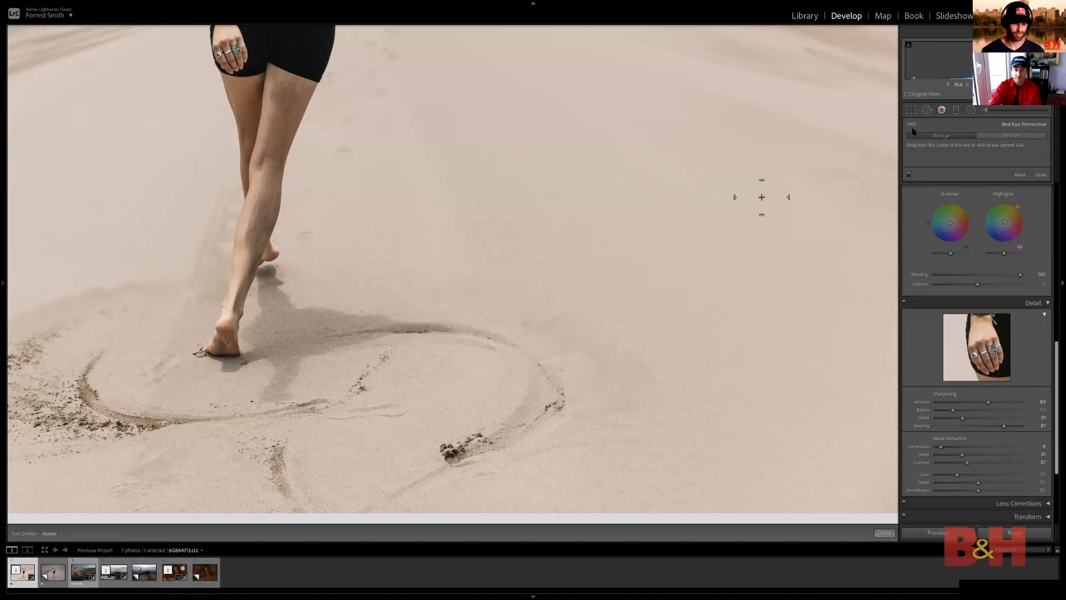
click(927, 110)
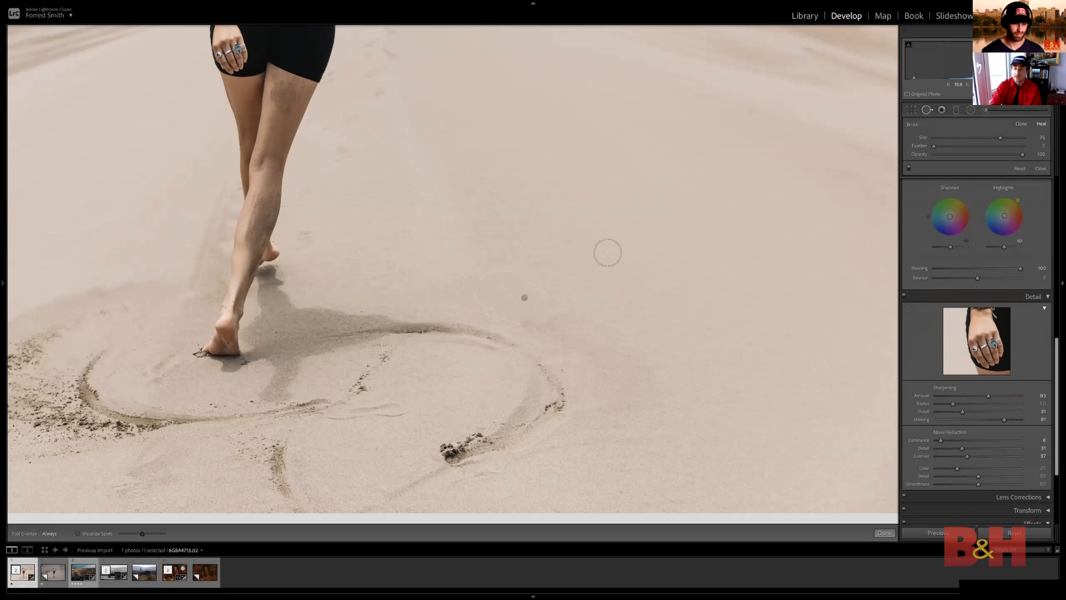
click(927, 110)
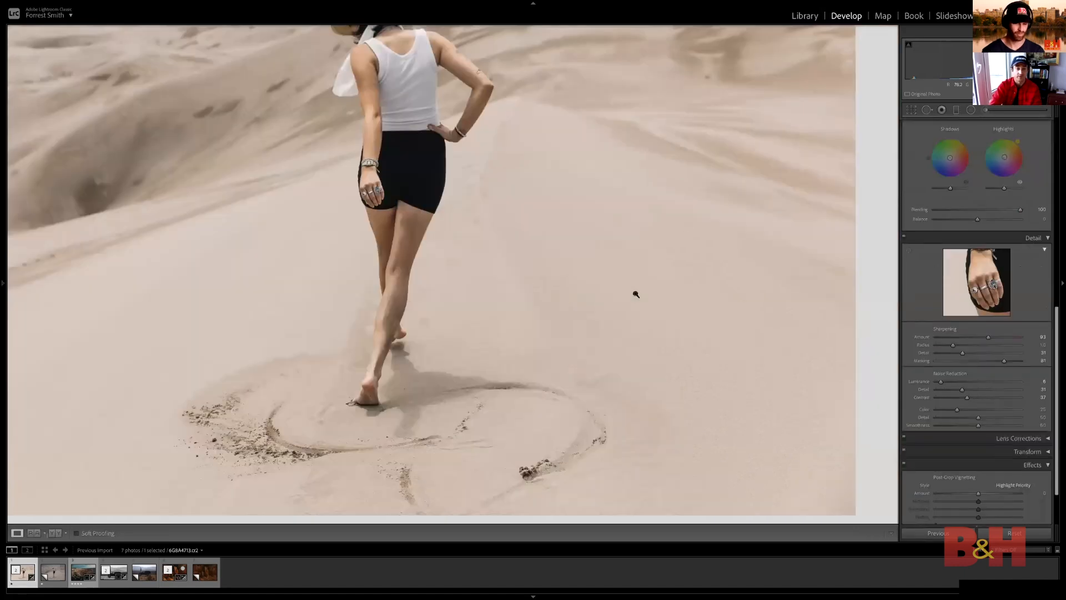
click(669, 265)
Reselect the healed sand patch near the woman's feet and move its source to the smooth sand just above it
key(q)
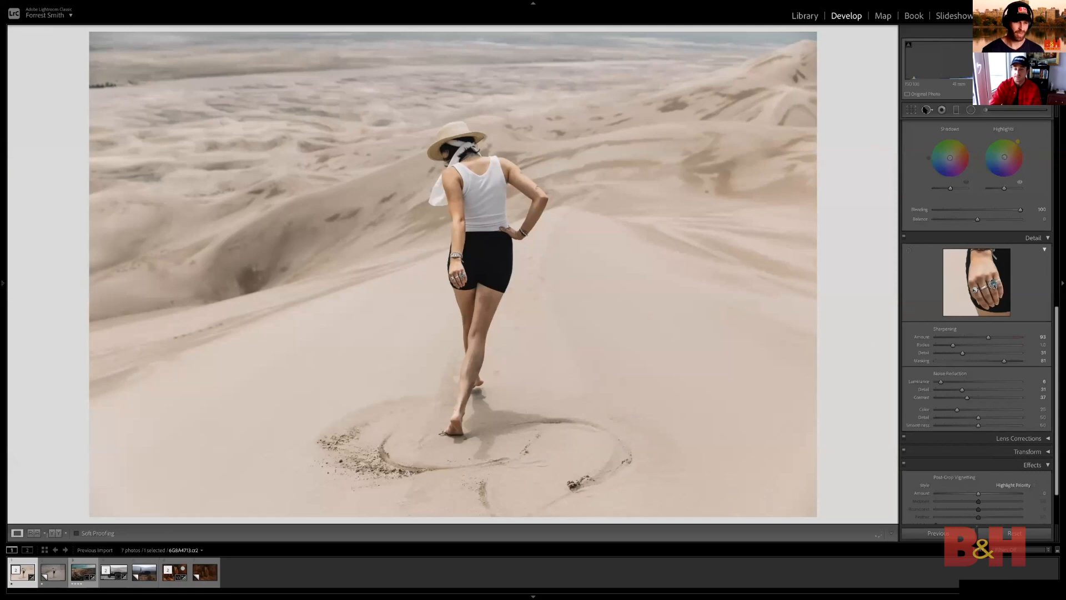
click(611, 405)
drag(327, 405, 391, 393)
key(Delete)
click(614, 386)
drag(608, 388, 594, 383)
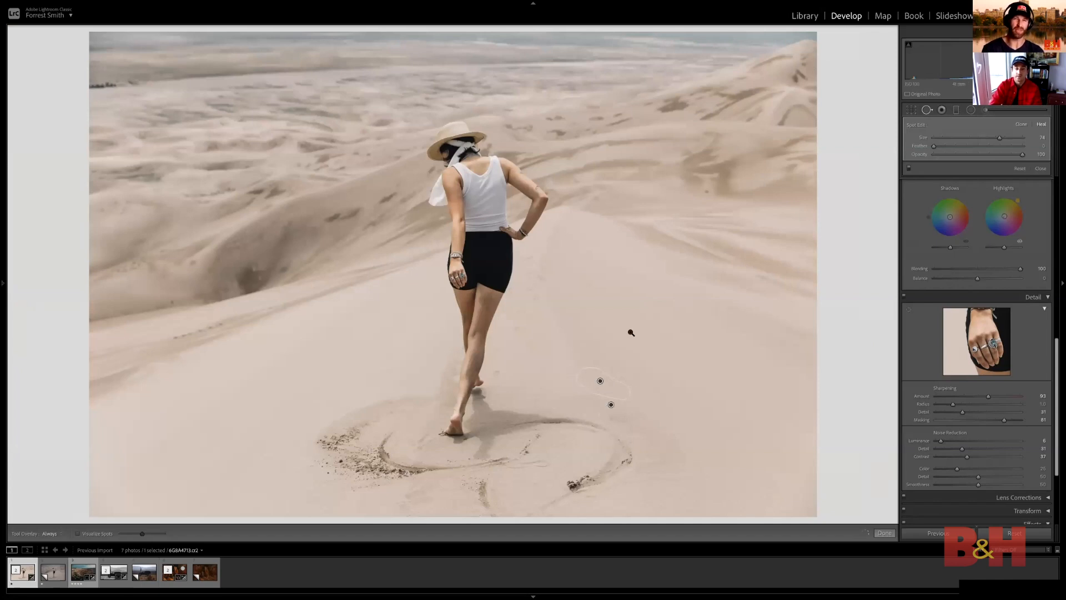
key(q)
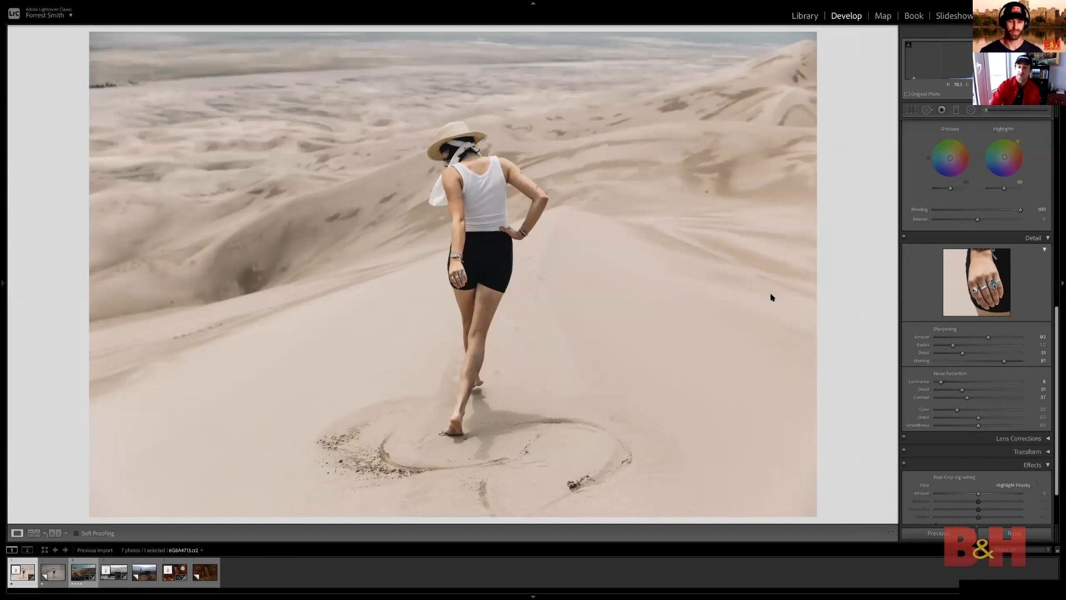
Look over the sand for remaining blemishes and heal the small dark spot on the dune slope beyond the woman's bent elbow
scroll(978, 251, up, 10)
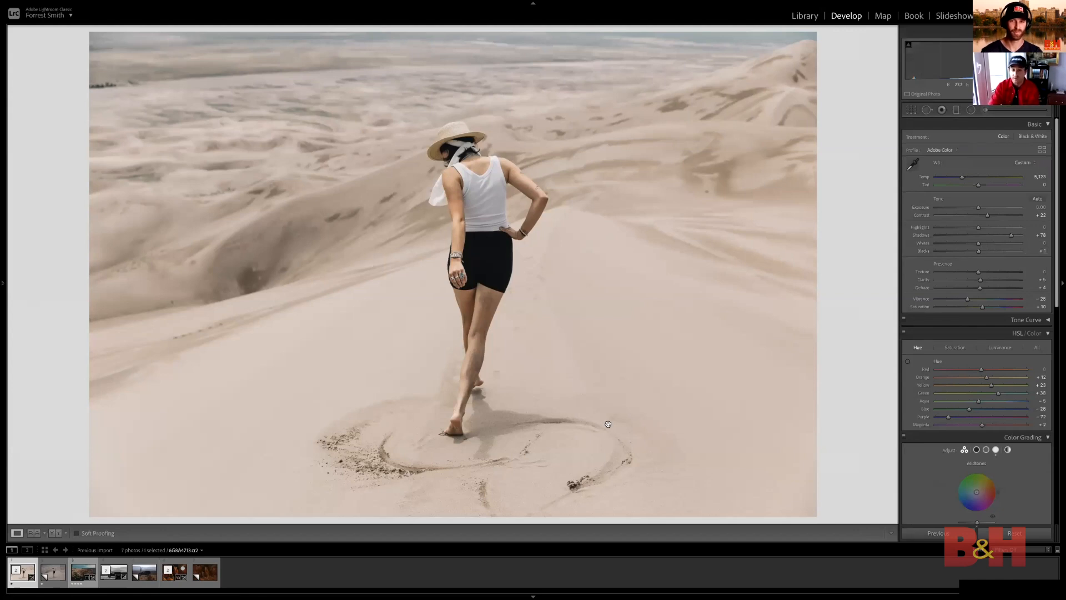
click(612, 440)
drag(511, 274, 407, 329)
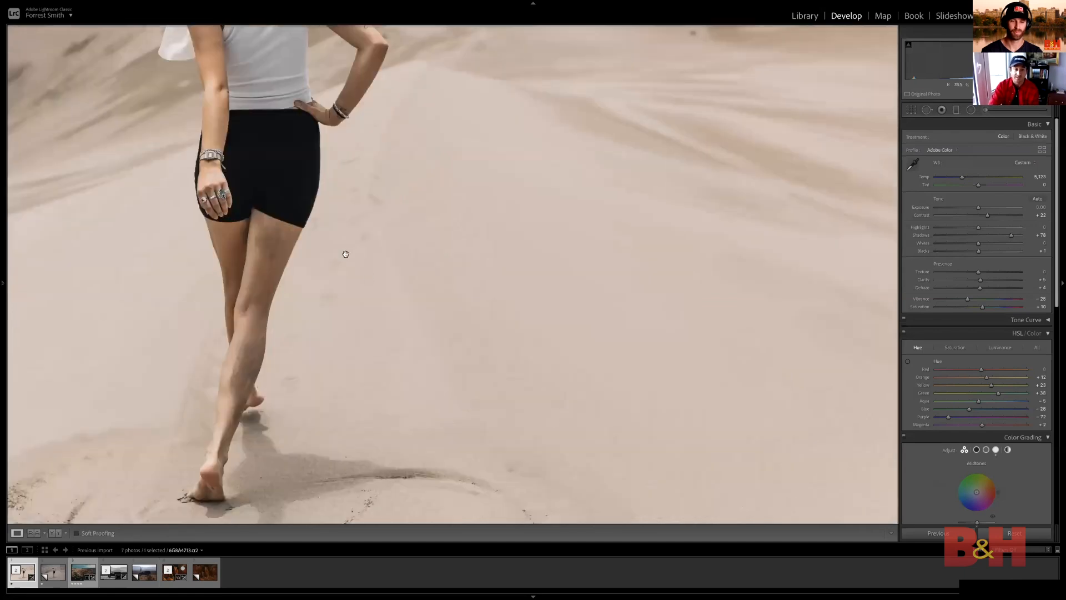
scroll(361, 191, up, 3)
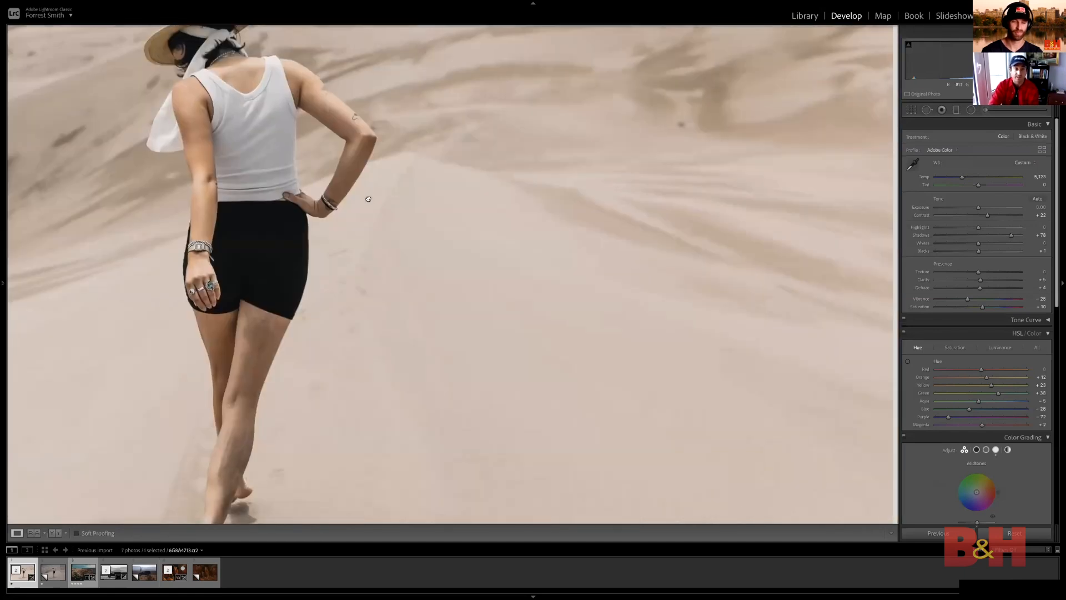
drag(371, 335, 642, 93)
drag(645, 222, 643, 166)
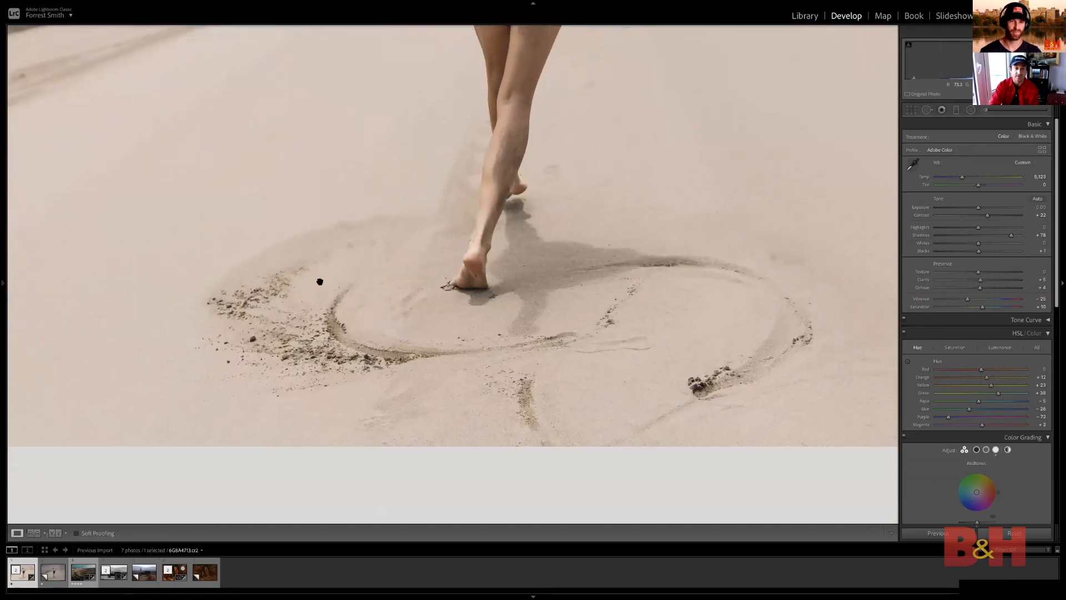
drag(601, 174, 457, 267)
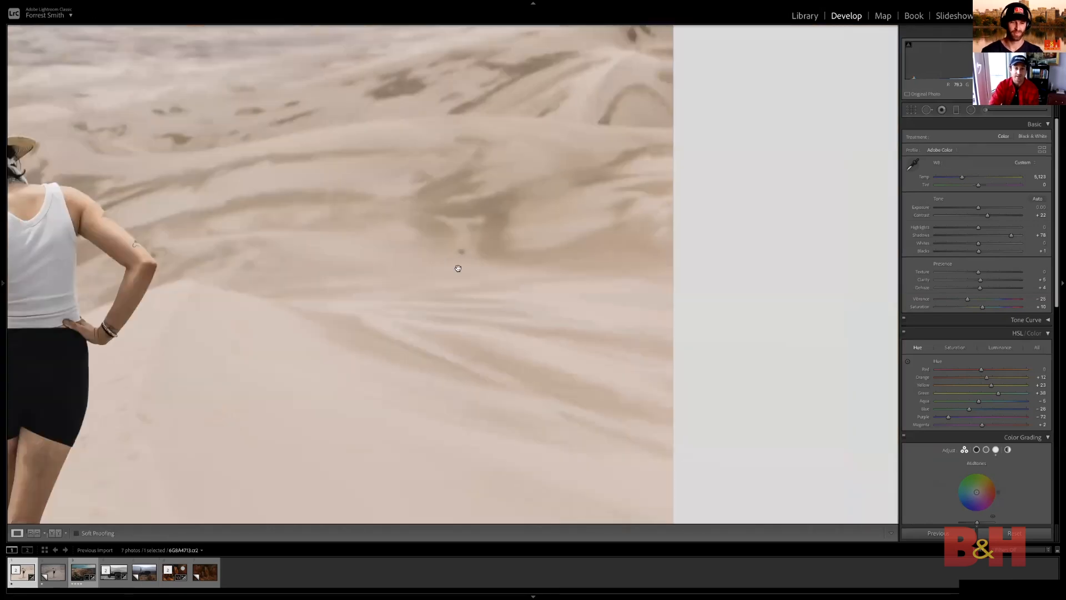
click(926, 110)
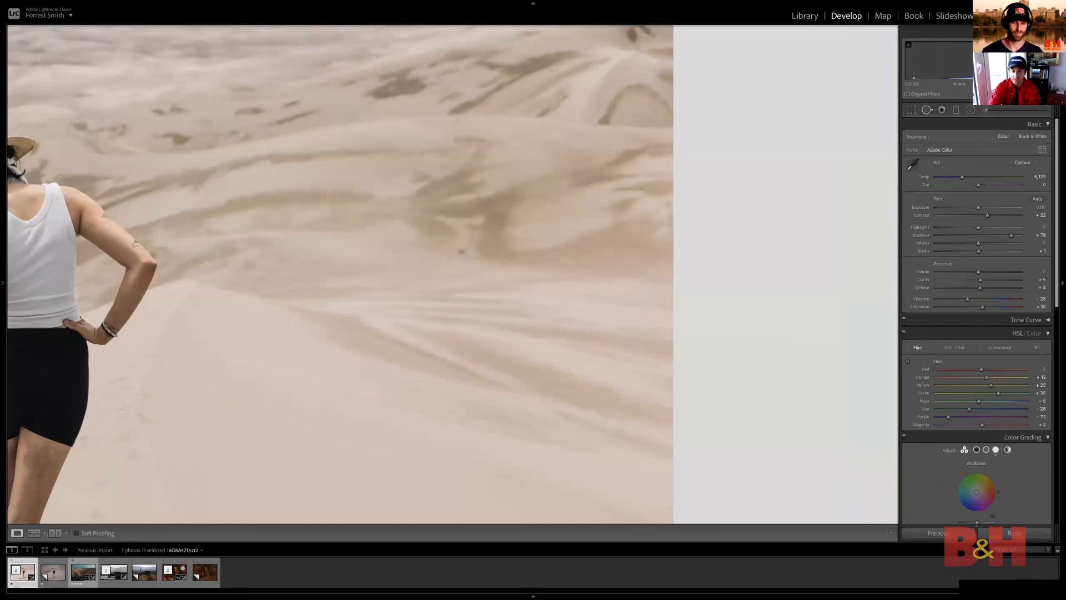
scroll(462, 252, down, 6)
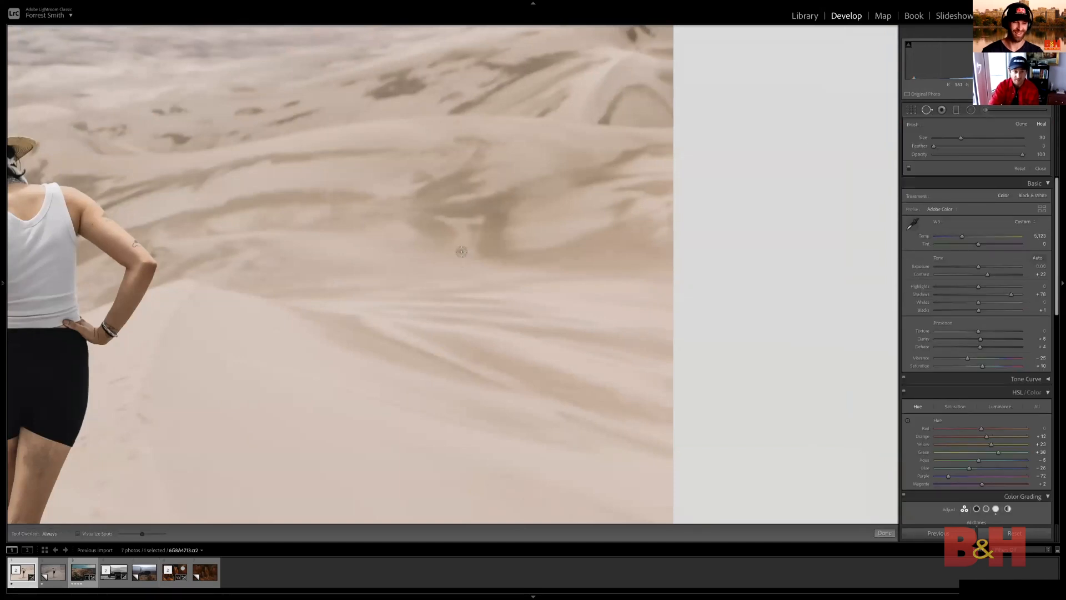
click(926, 110)
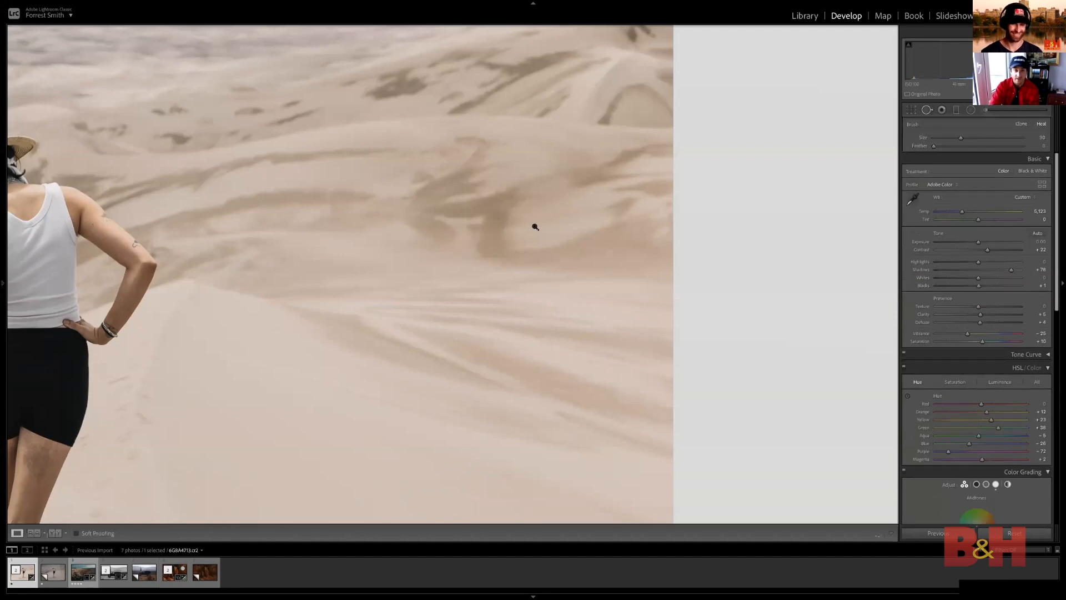
click(535, 227)
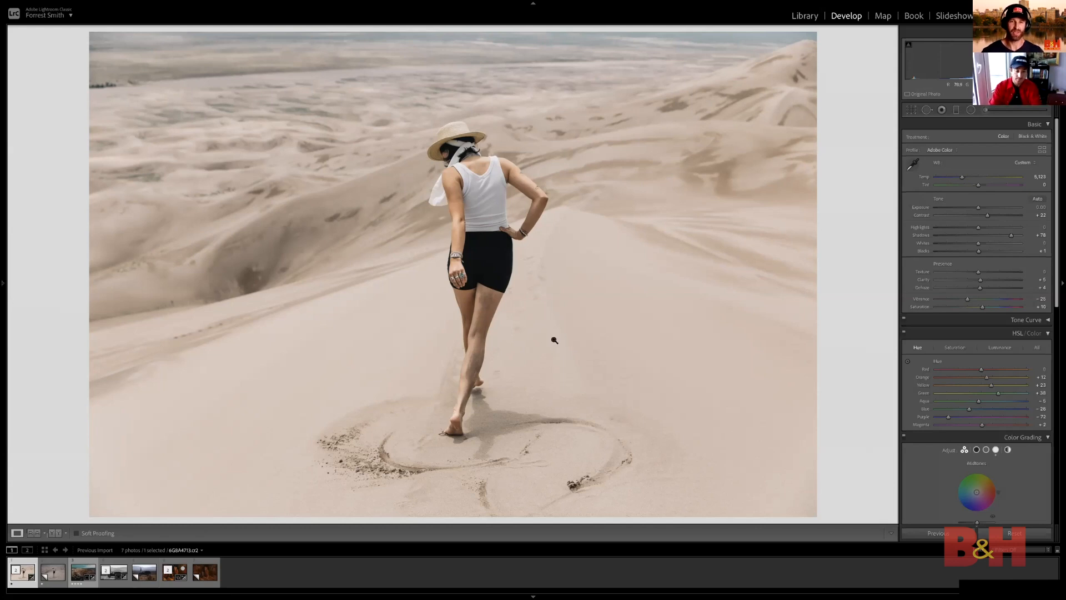
Examine the woman's arms, top and jewelry in the dune photo up close
click(477, 210)
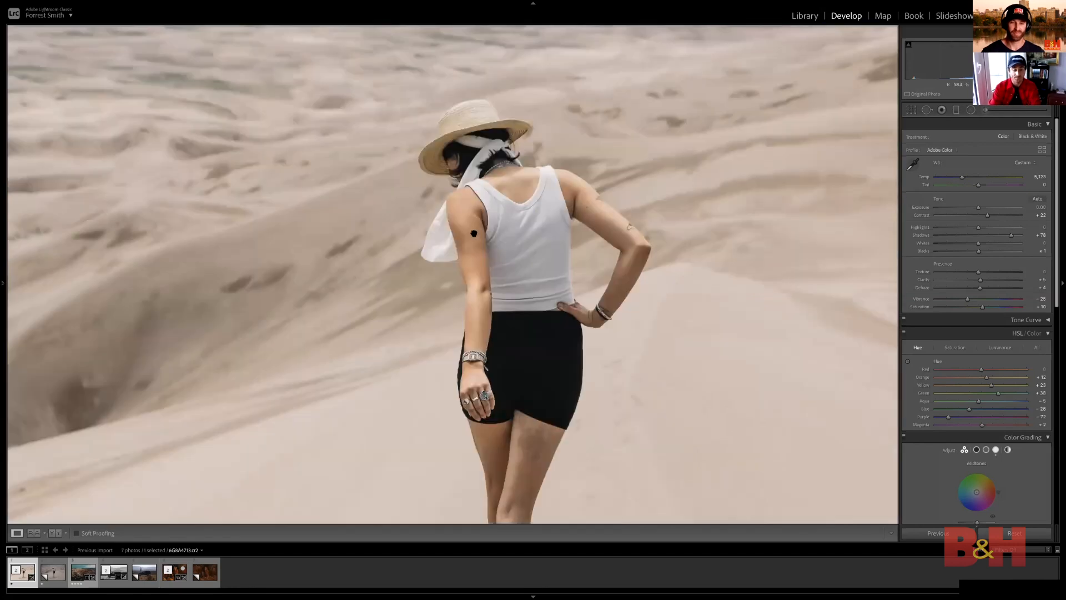
click(472, 232)
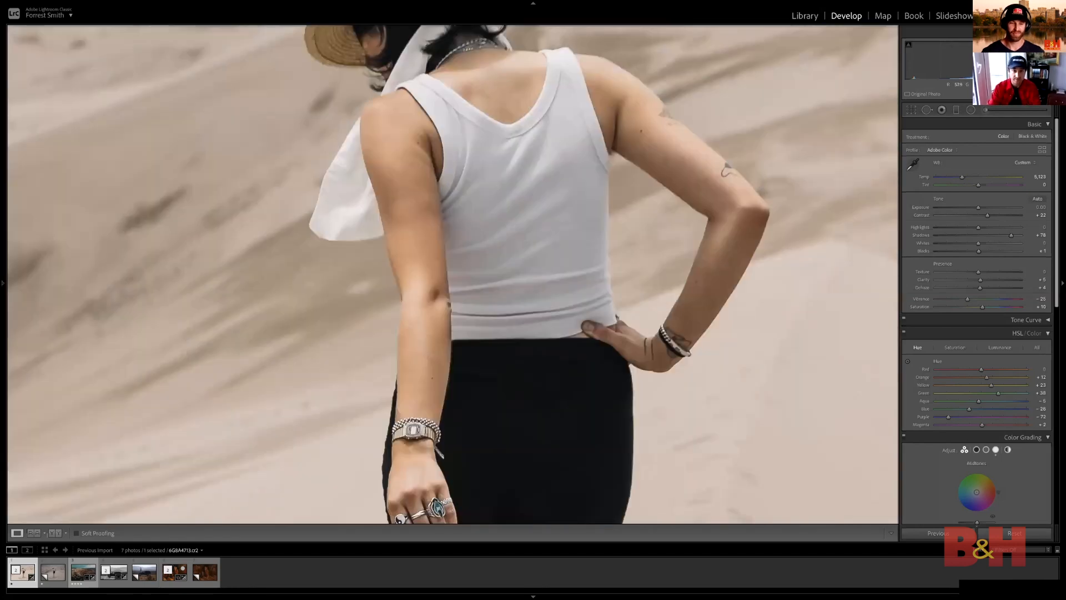
scroll(963, 335, down, 2)
scroll(963, 334, down, 1)
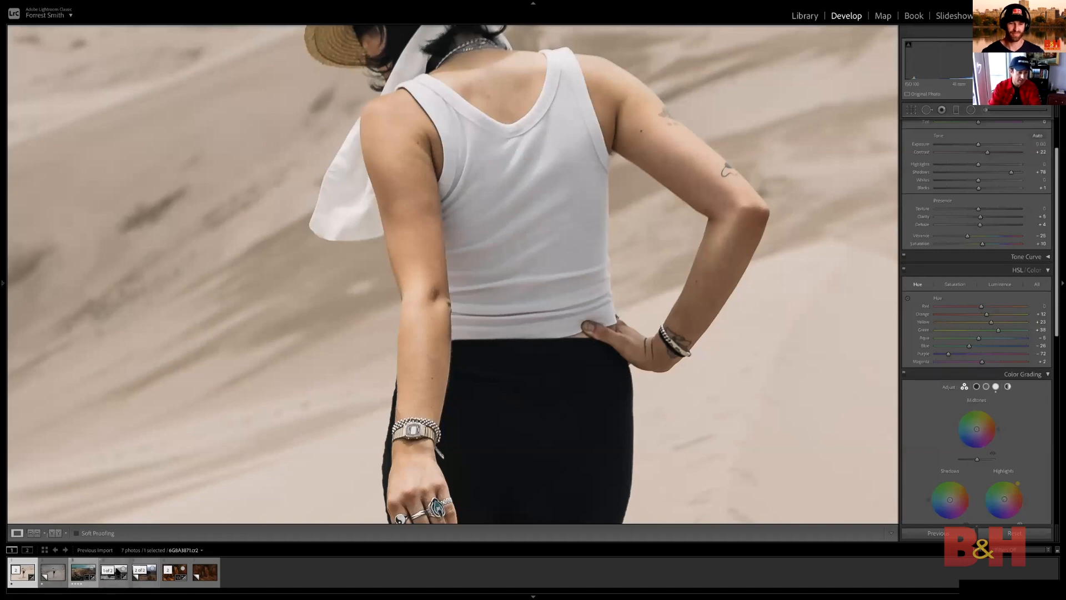
Bring up the black-and-white car photo and examine the woman standing on the hood up close
click(116, 572)
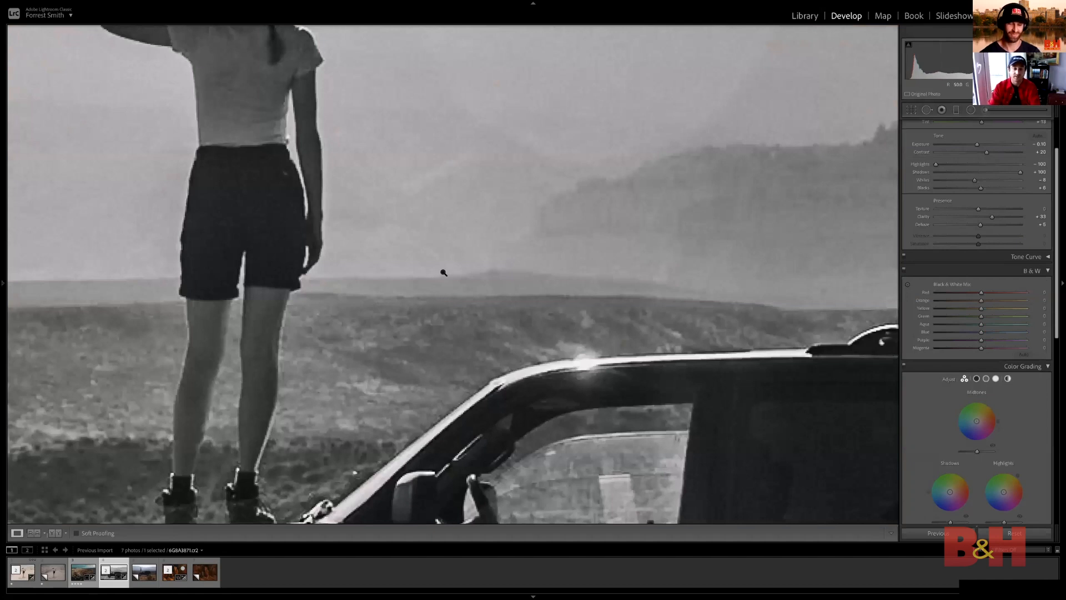
click(298, 501)
click(319, 400)
click(369, 380)
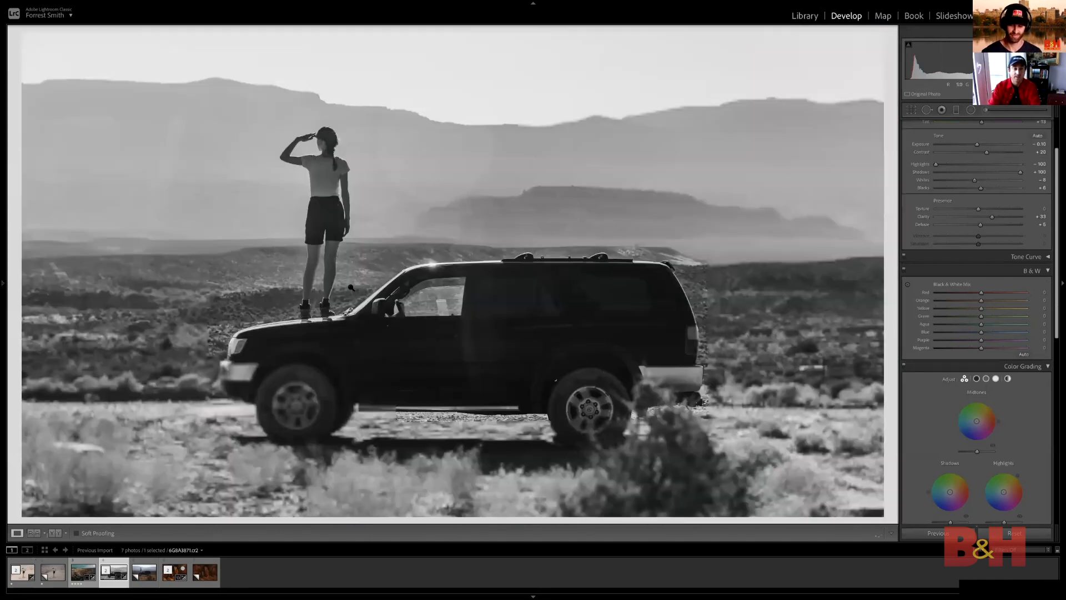
click(297, 216)
drag(364, 179, 263, 269)
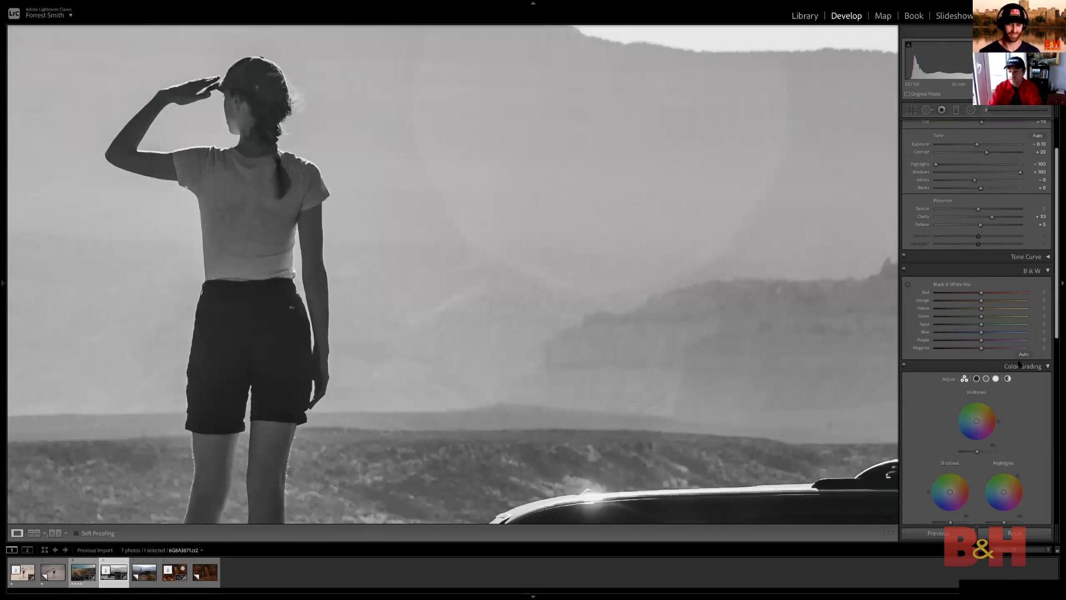
Reset the car photo's Grain Amount to 0 and check the woman and the car up close
scroll(959, 245, down, 10)
double_click(946, 486)
drag(256, 170, 418, 184)
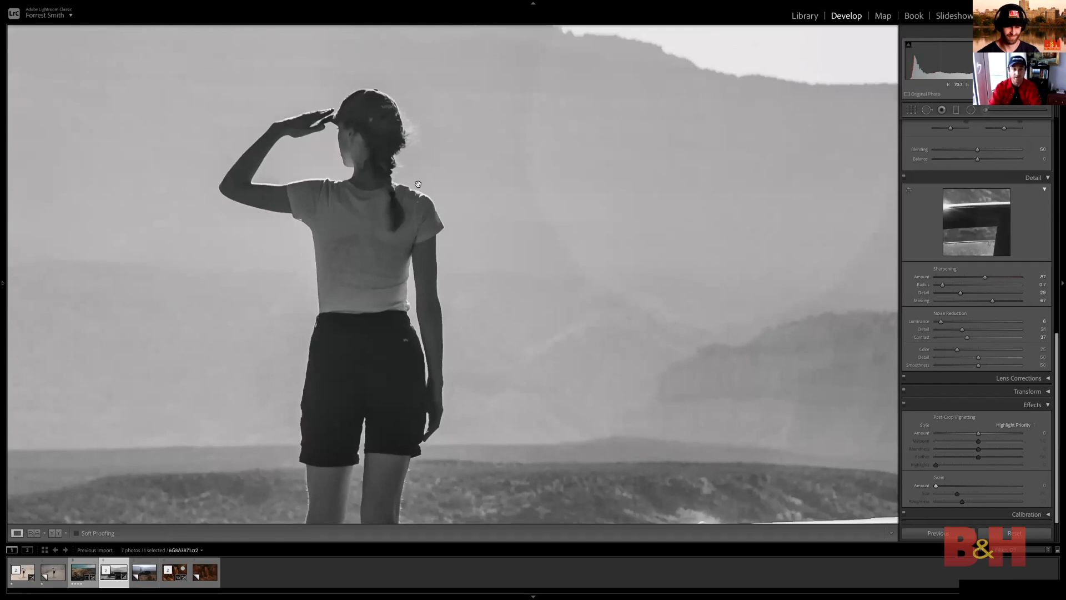
drag(698, 353, 621, 152)
drag(428, 143, 483, 186)
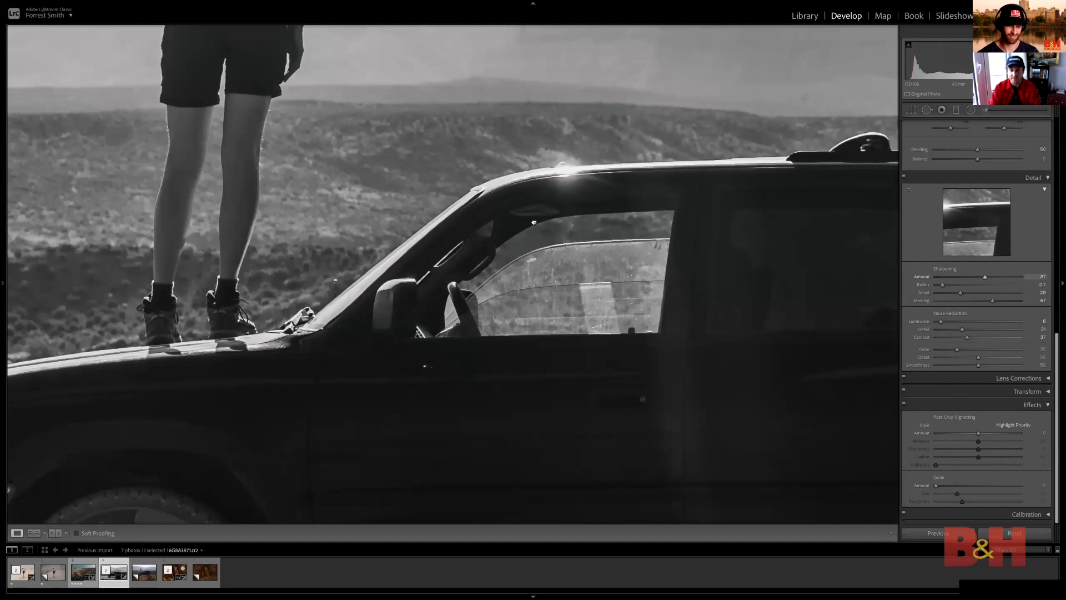
Set the car photo's sharpening Radius to 1.0, Detail to 36 and Masking to 86, checking the woman up close
key(z)
drag(993, 304, 999, 305)
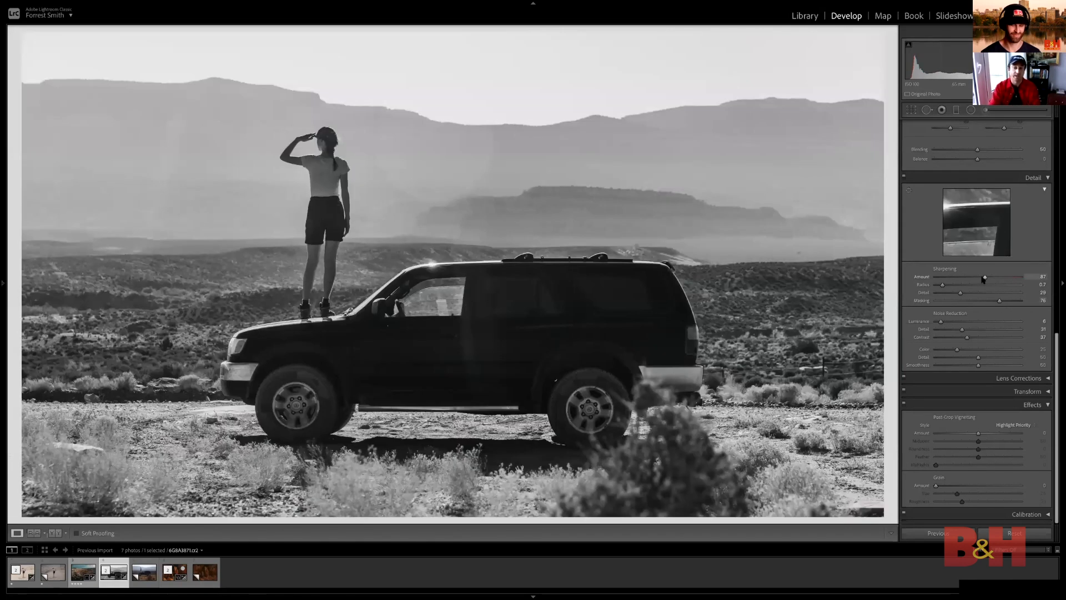
key(alt)
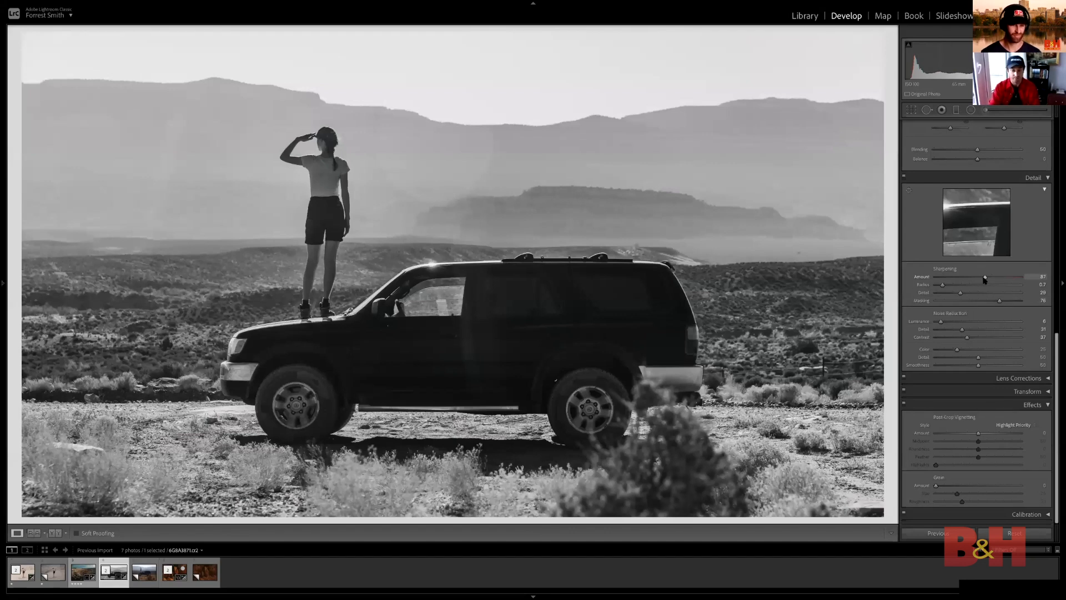
key(alt)
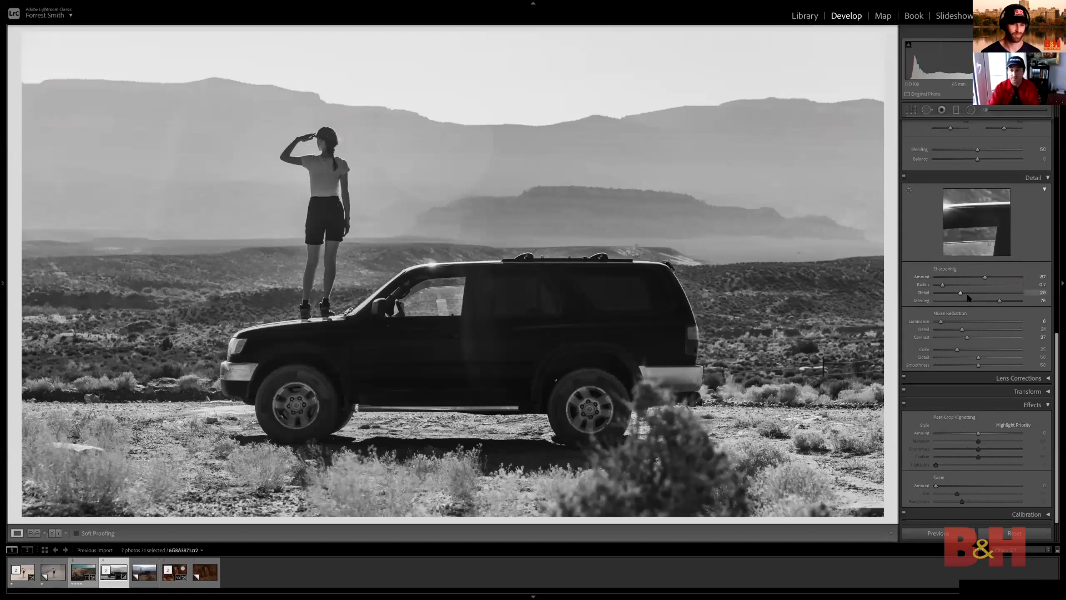
key(alt)
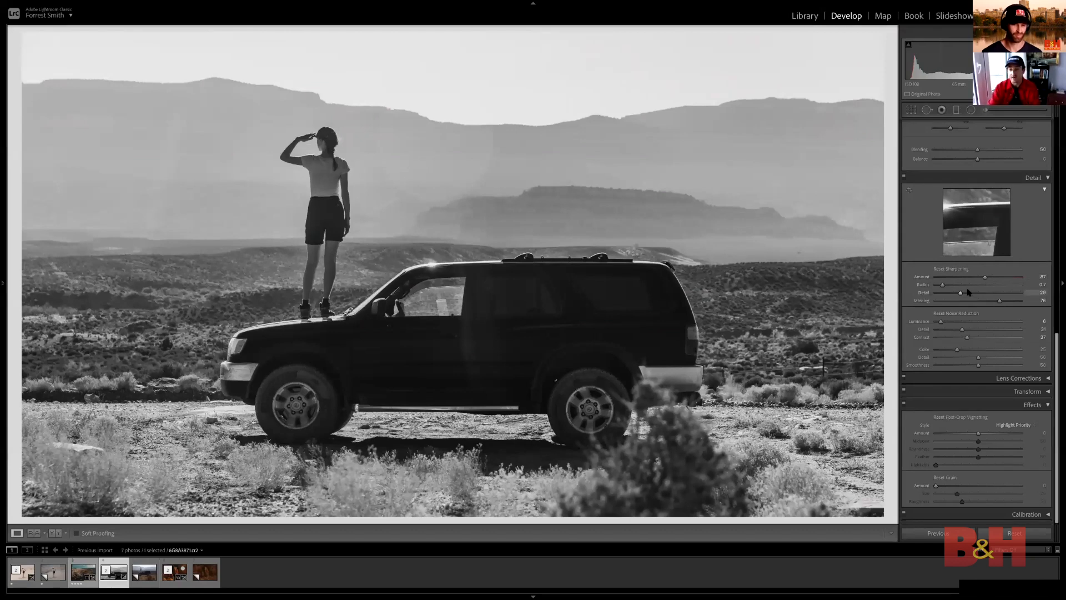
mouse_move(943, 285)
mouse_down()
mouse_move(975, 285)
mouse_move(949, 289)
mouse_up()
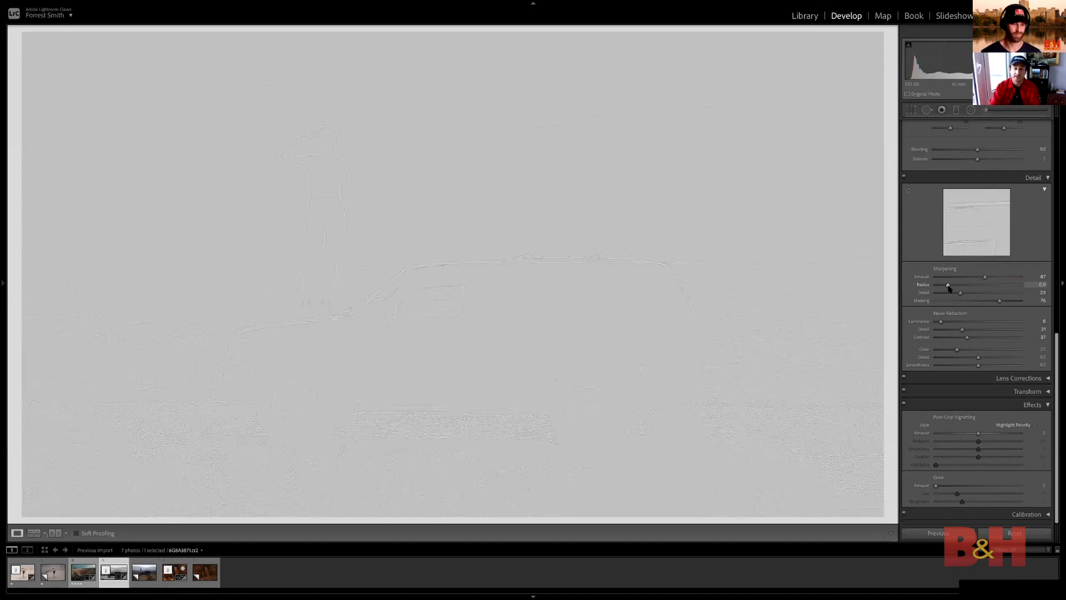
drag(948, 285, 1009, 304)
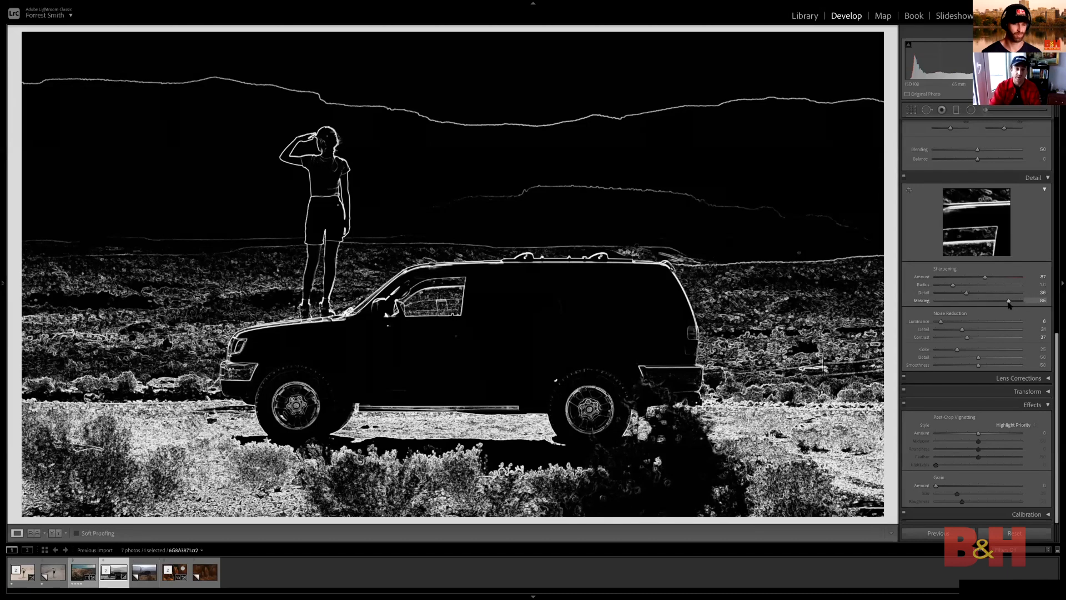
drag(1009, 304, 1009, 304)
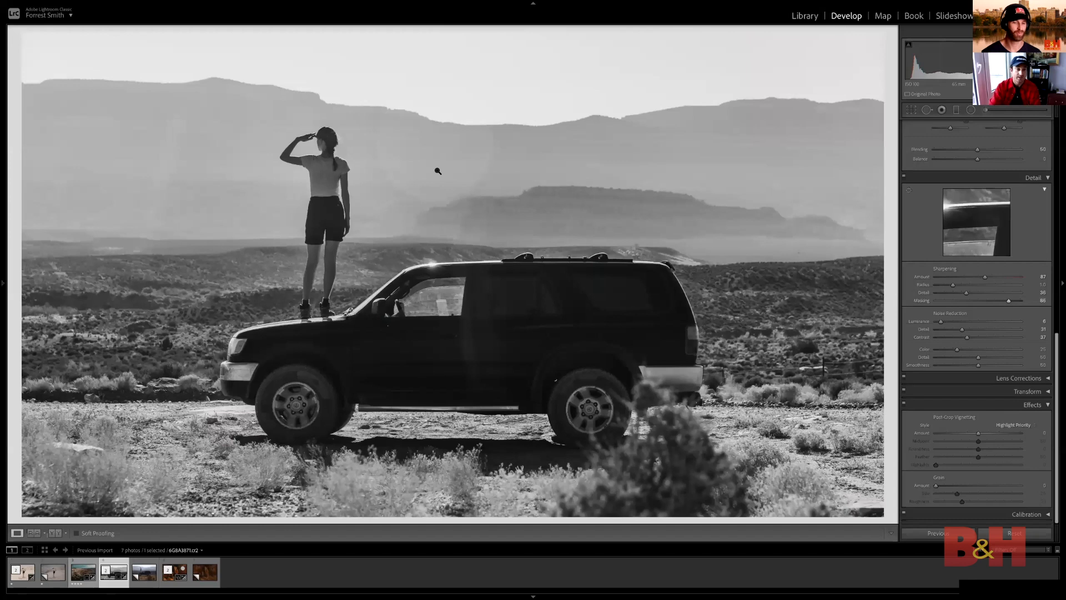
click(343, 150)
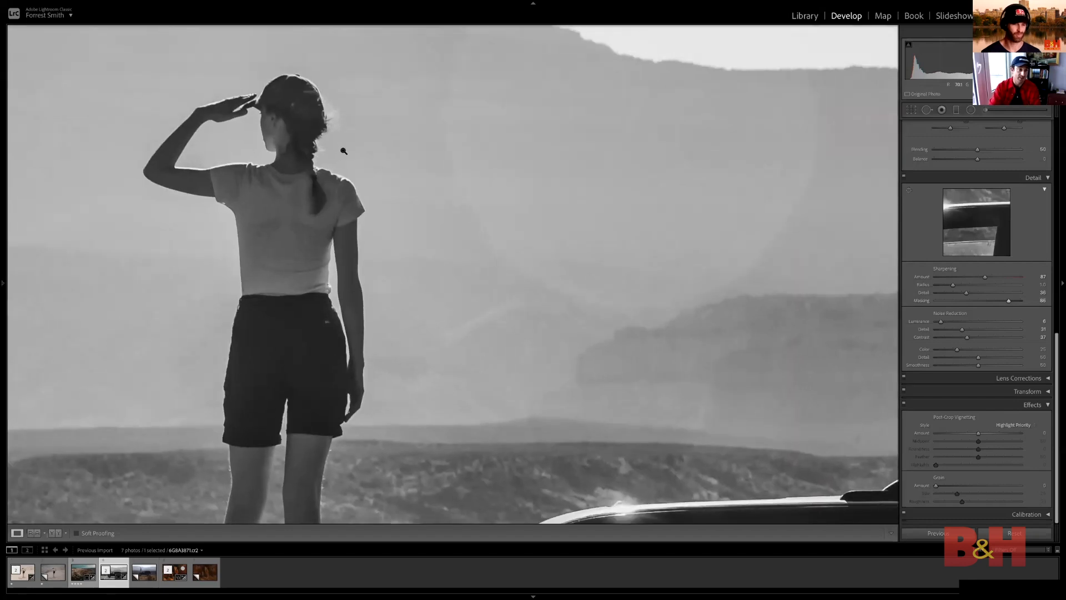
click(506, 206)
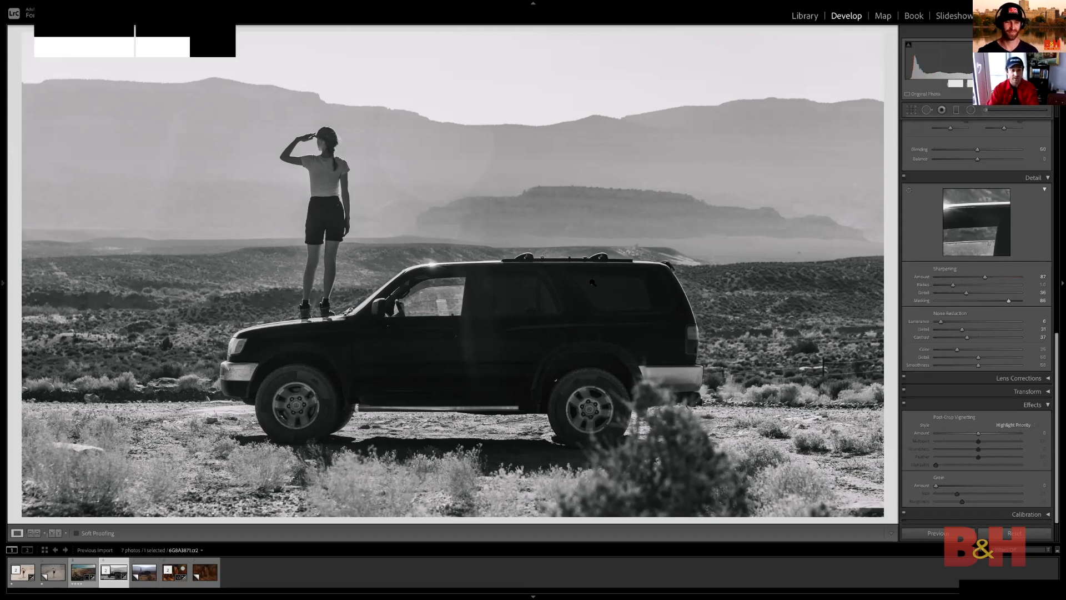
key(ctrl+Left)
key(ctrl+Left)
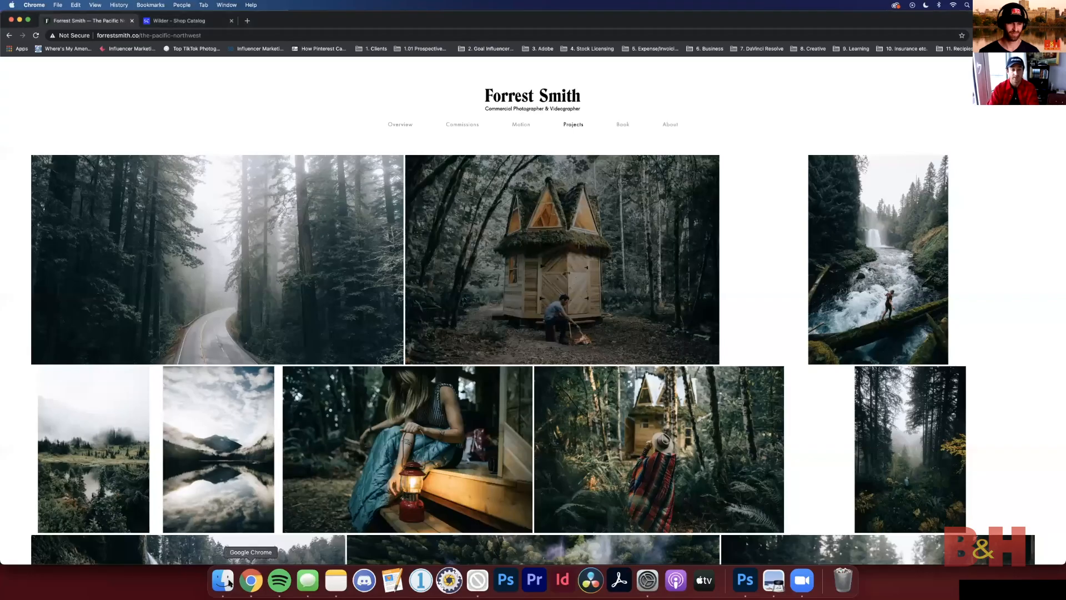
click(224, 582)
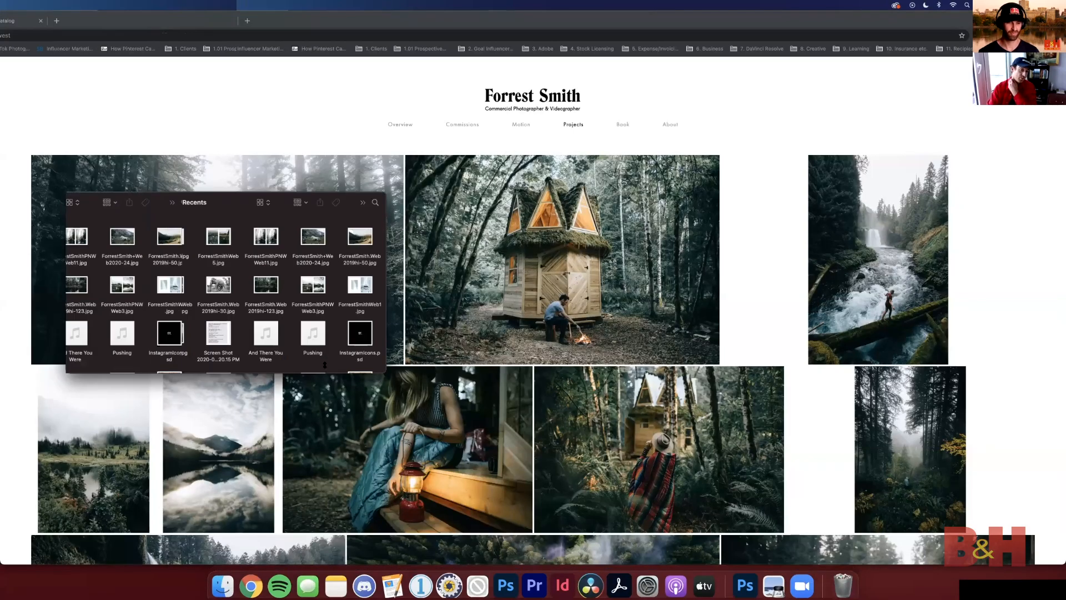
key(ctrl+Right)
key(ctrl+Right)
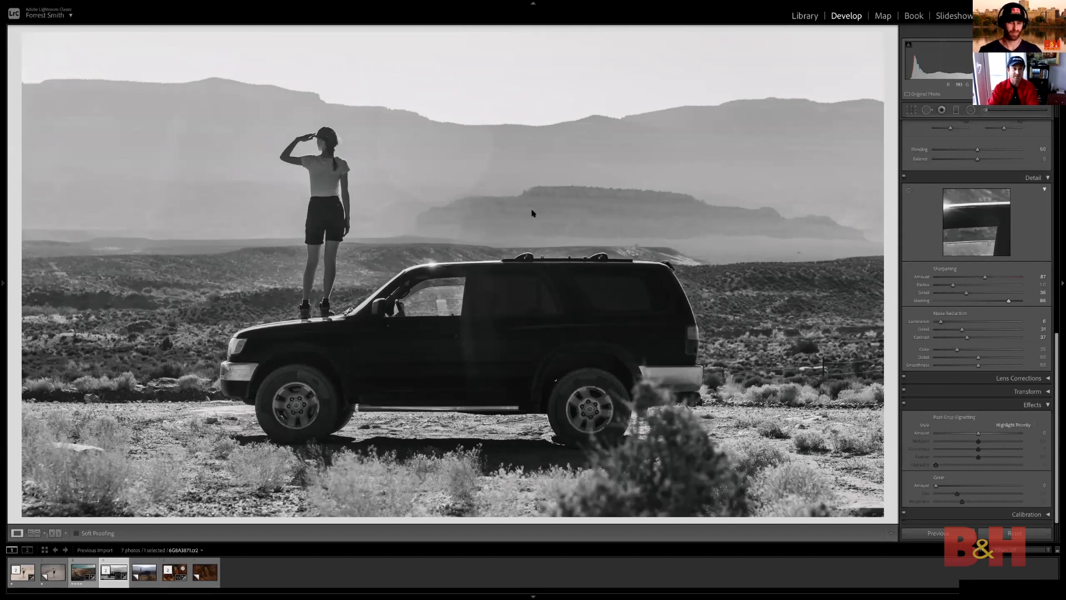
Select the two car photos and the first canyon photo together in the Library grid and develop them with the canyon photo active
key(g)
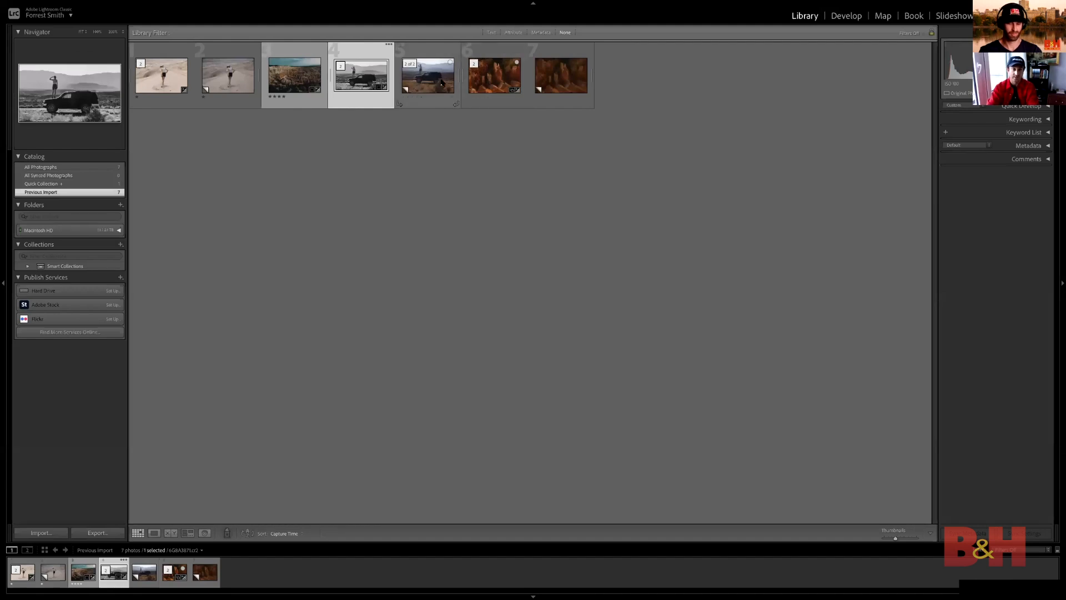
shift+click(478, 64)
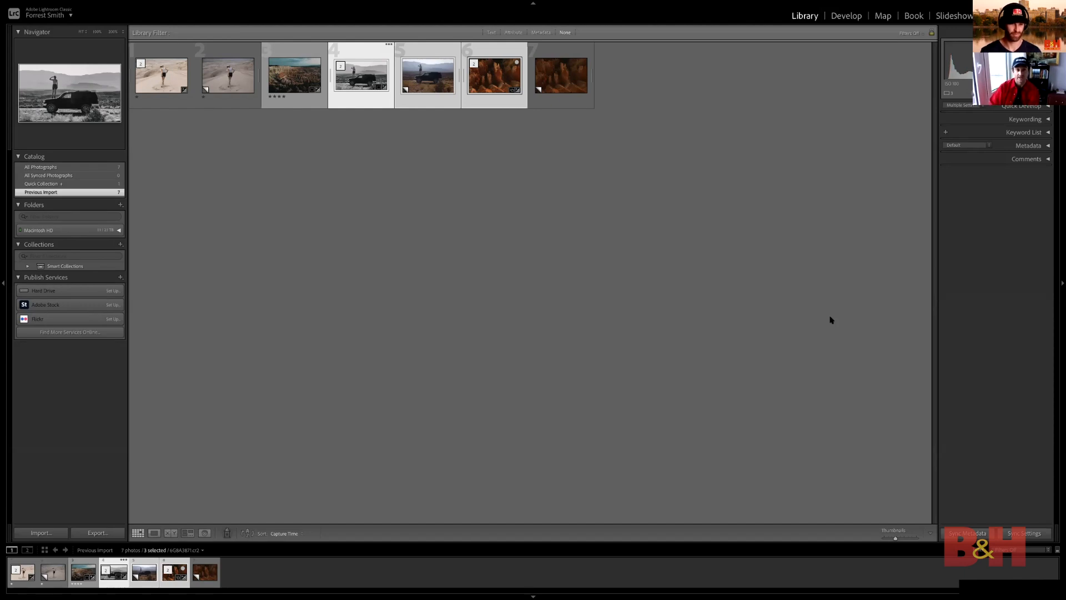
key(d)
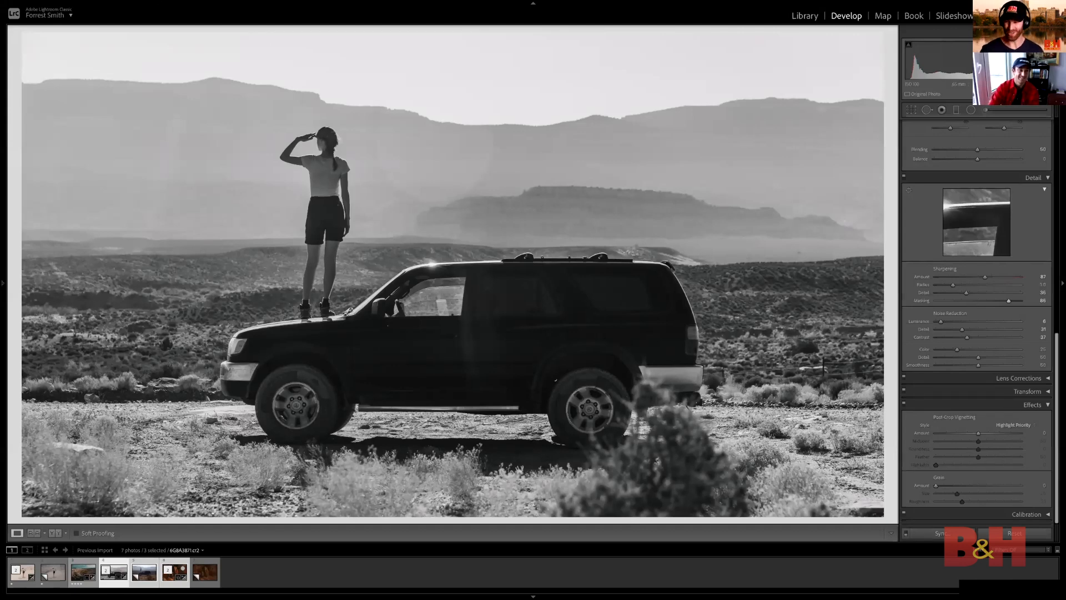
mouse_move(488, 27)
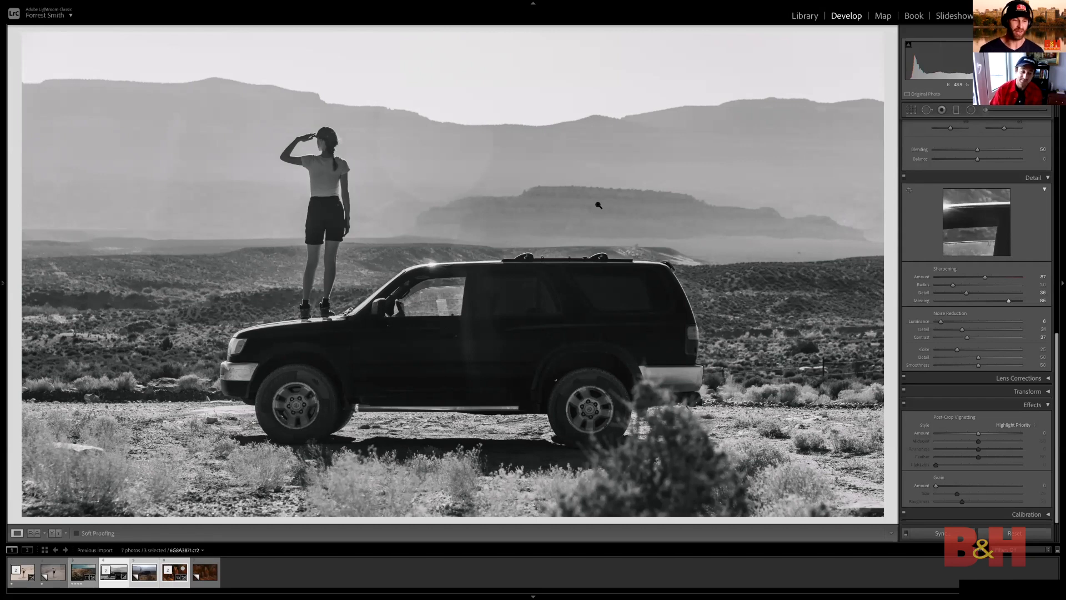
click(174, 572)
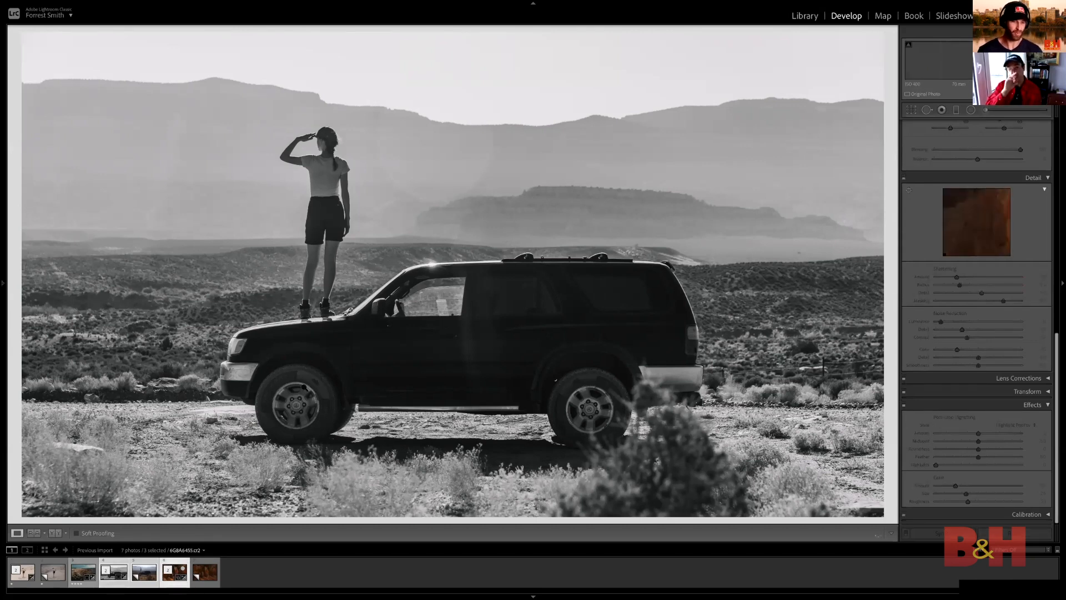